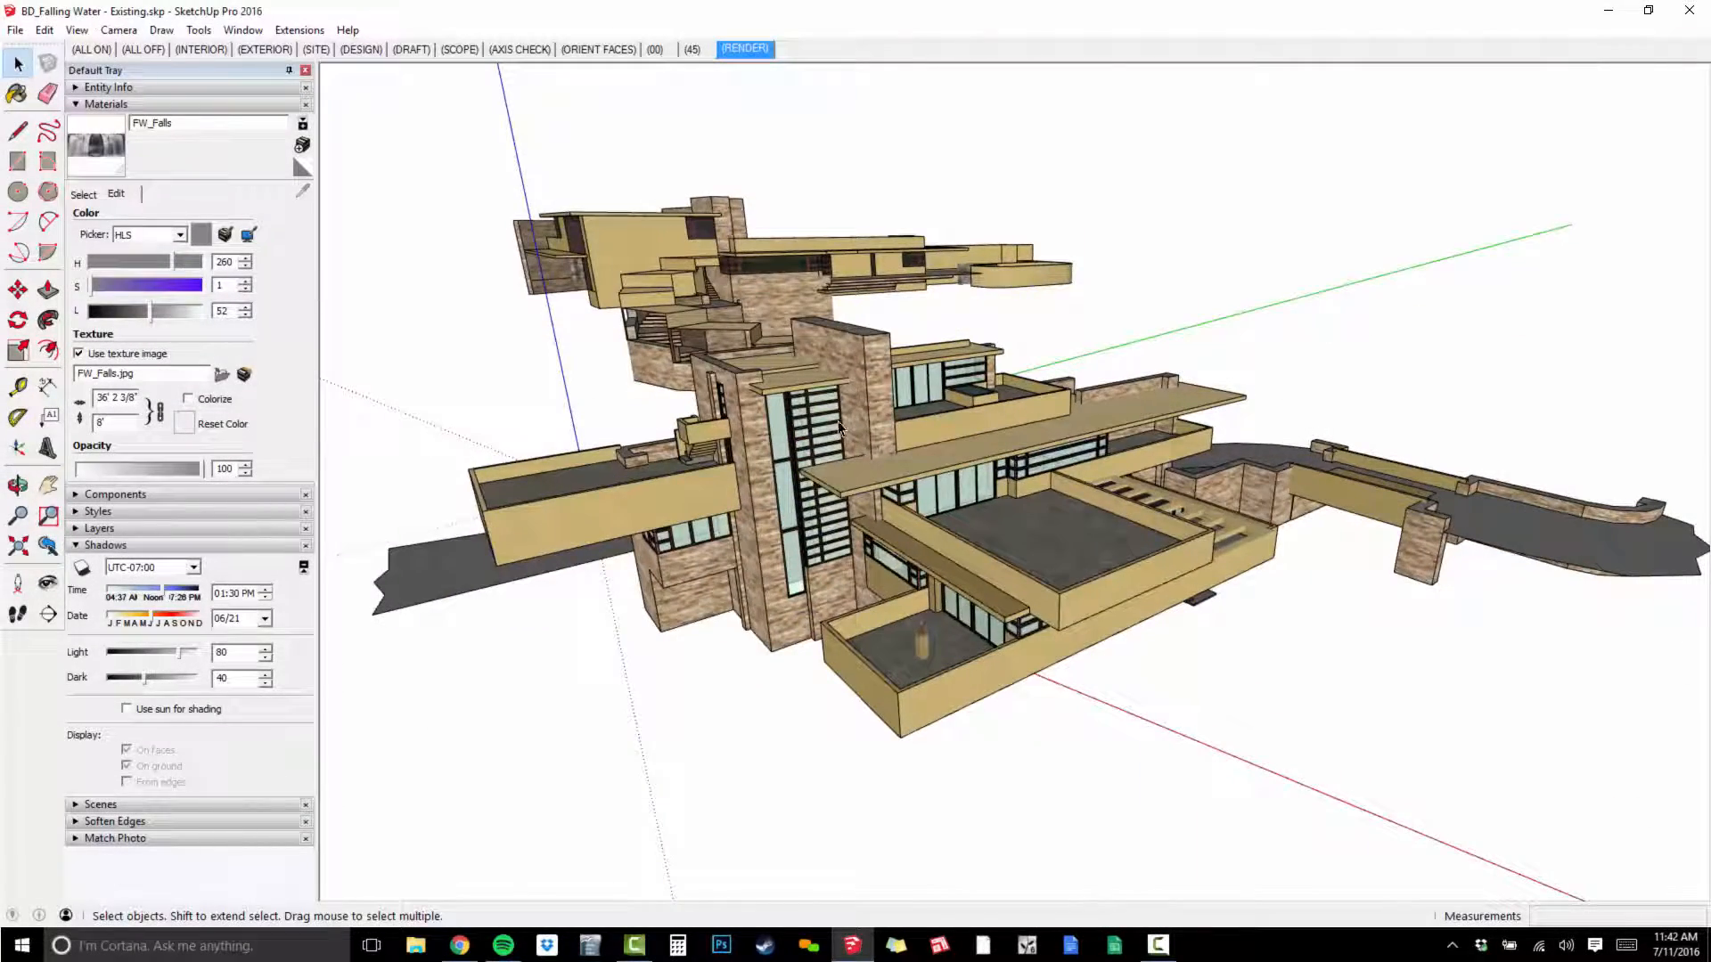
Save a copy of the model as BD_Falling Water - Proposed.skp in the desktop's TEMP folder.
mouse_move(875, 418)
middle_mouse_down()
mouse_move(949, 432)
mouse_move(928, 363)
middle_mouse_up()
scroll(928, 363, "down", 2)
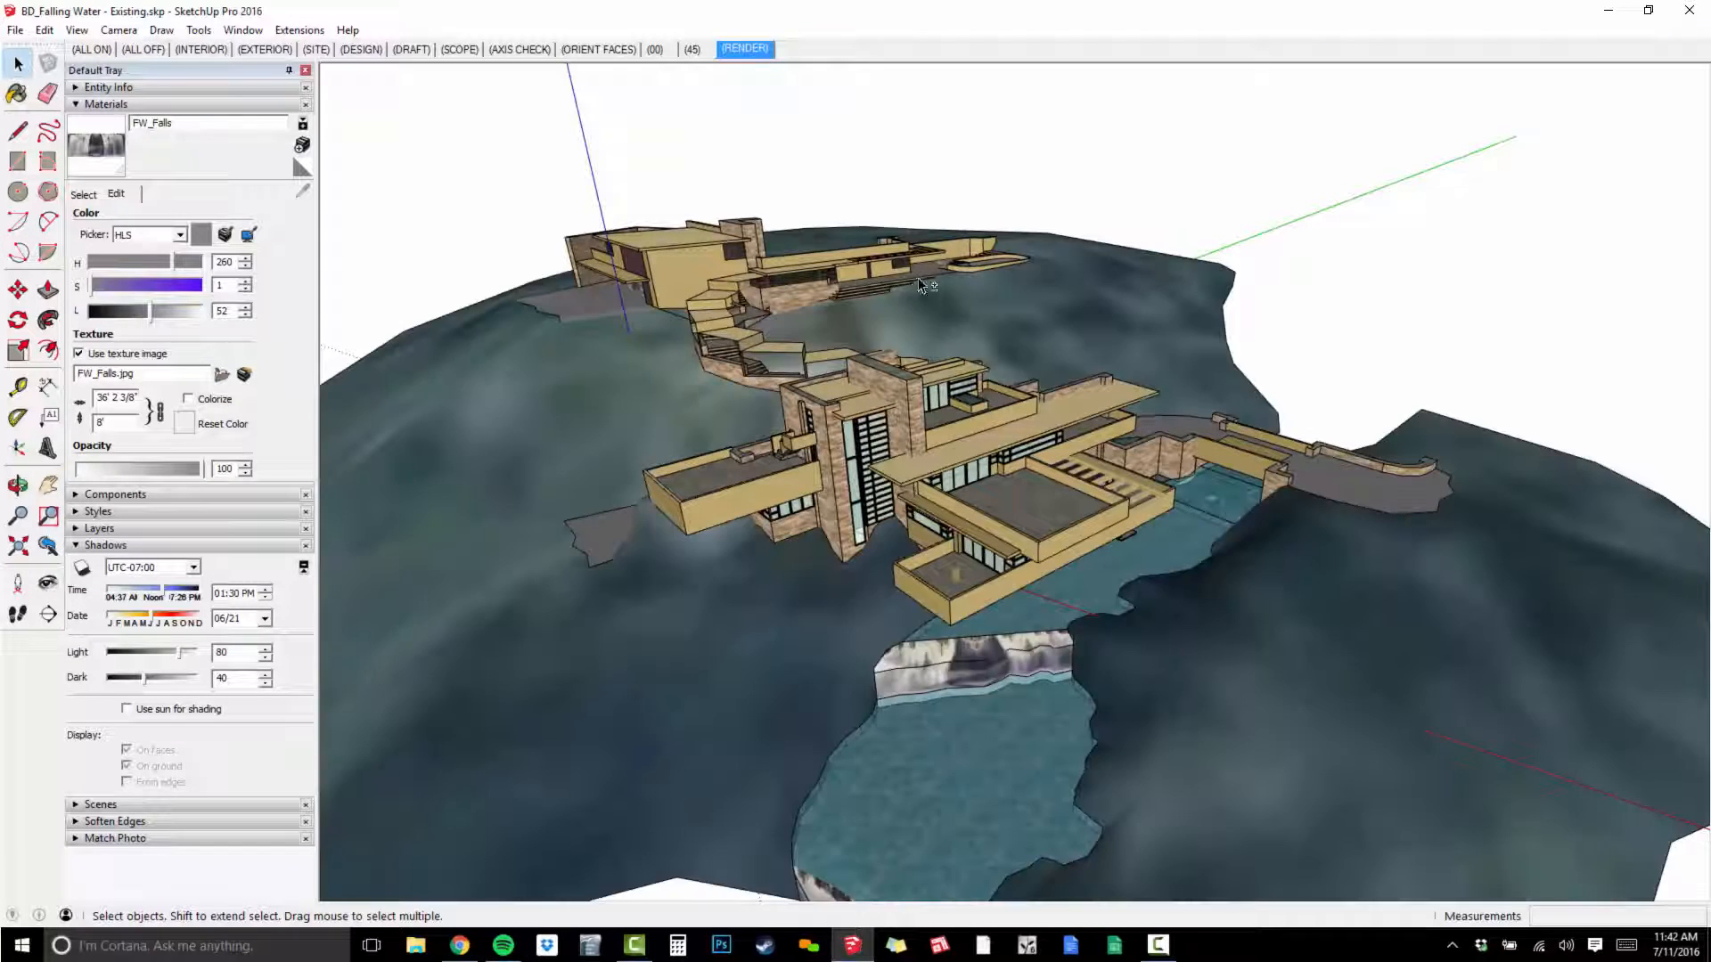
middle_click_drag(1251, 498, 1265, 405)
key("space")
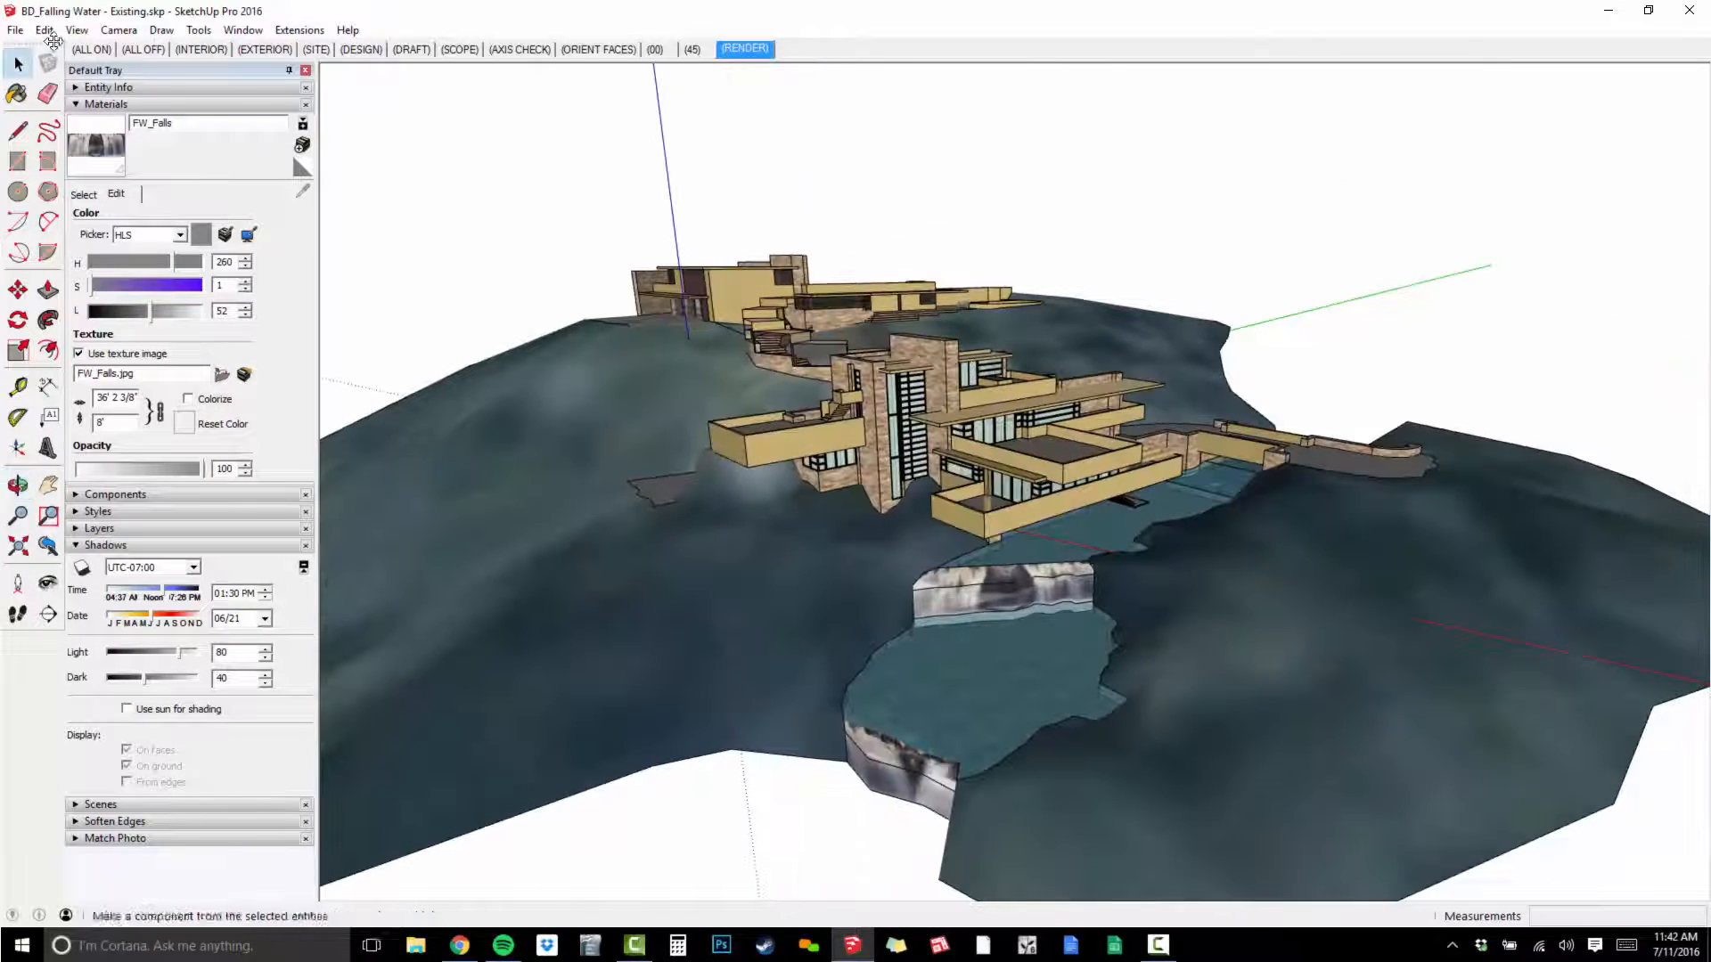
left_click(16, 29)
left_click(39, 114)
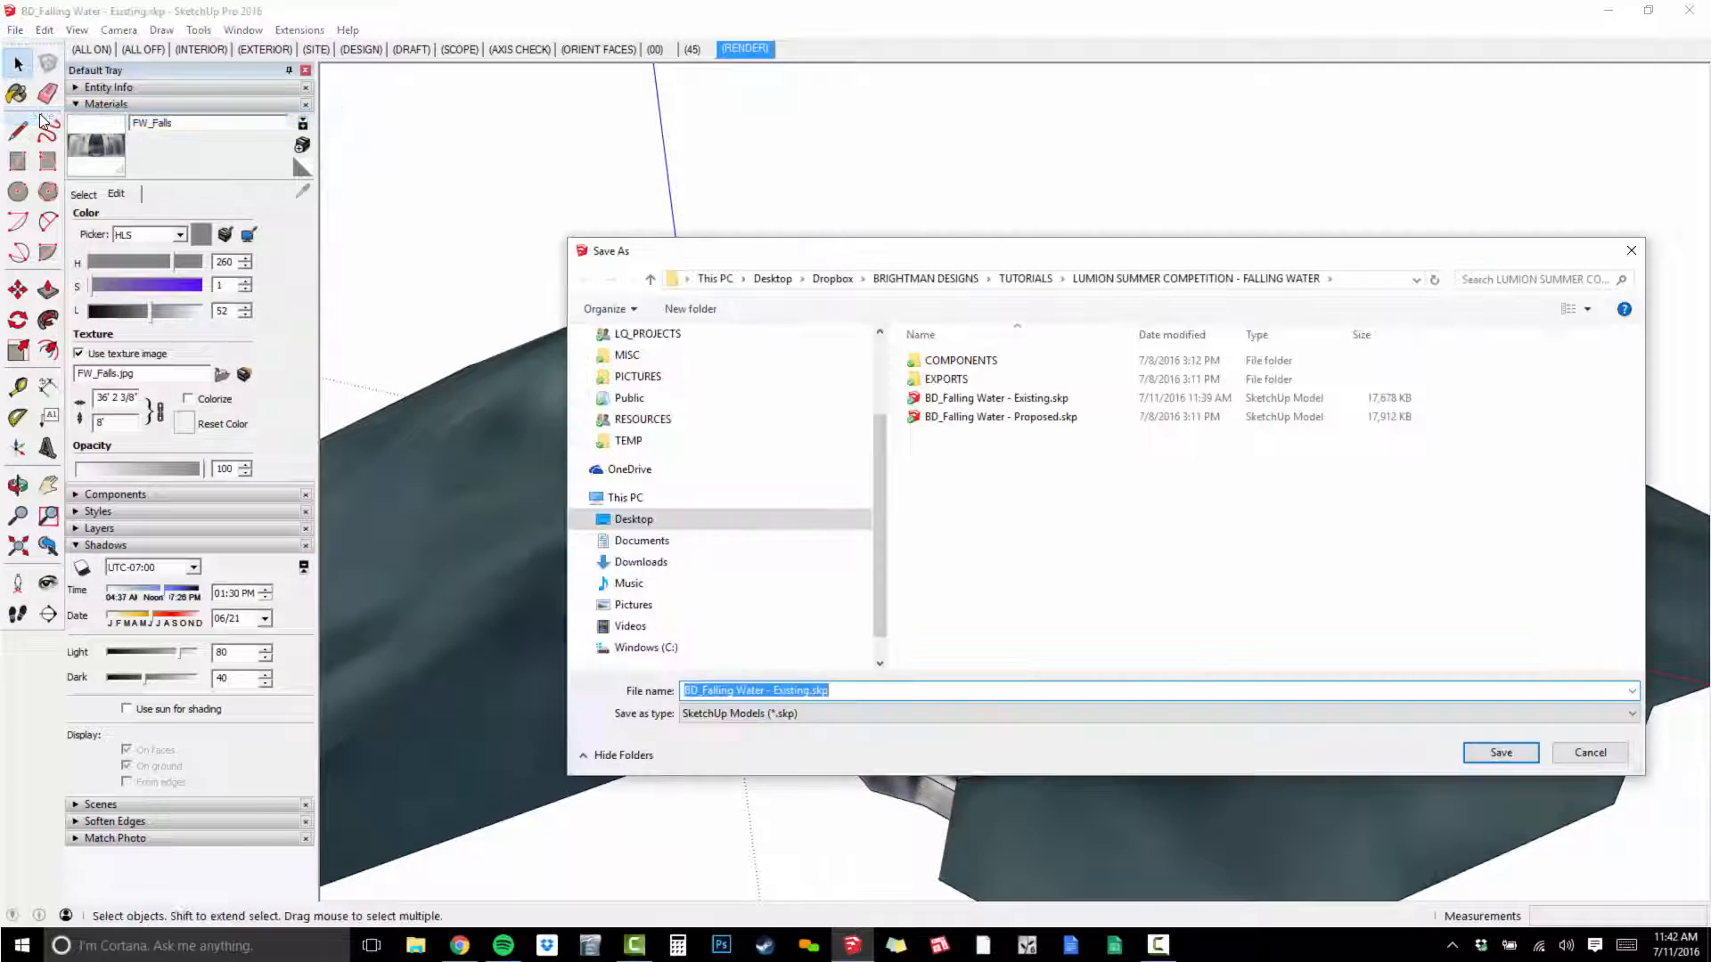
left_click(1065, 419)
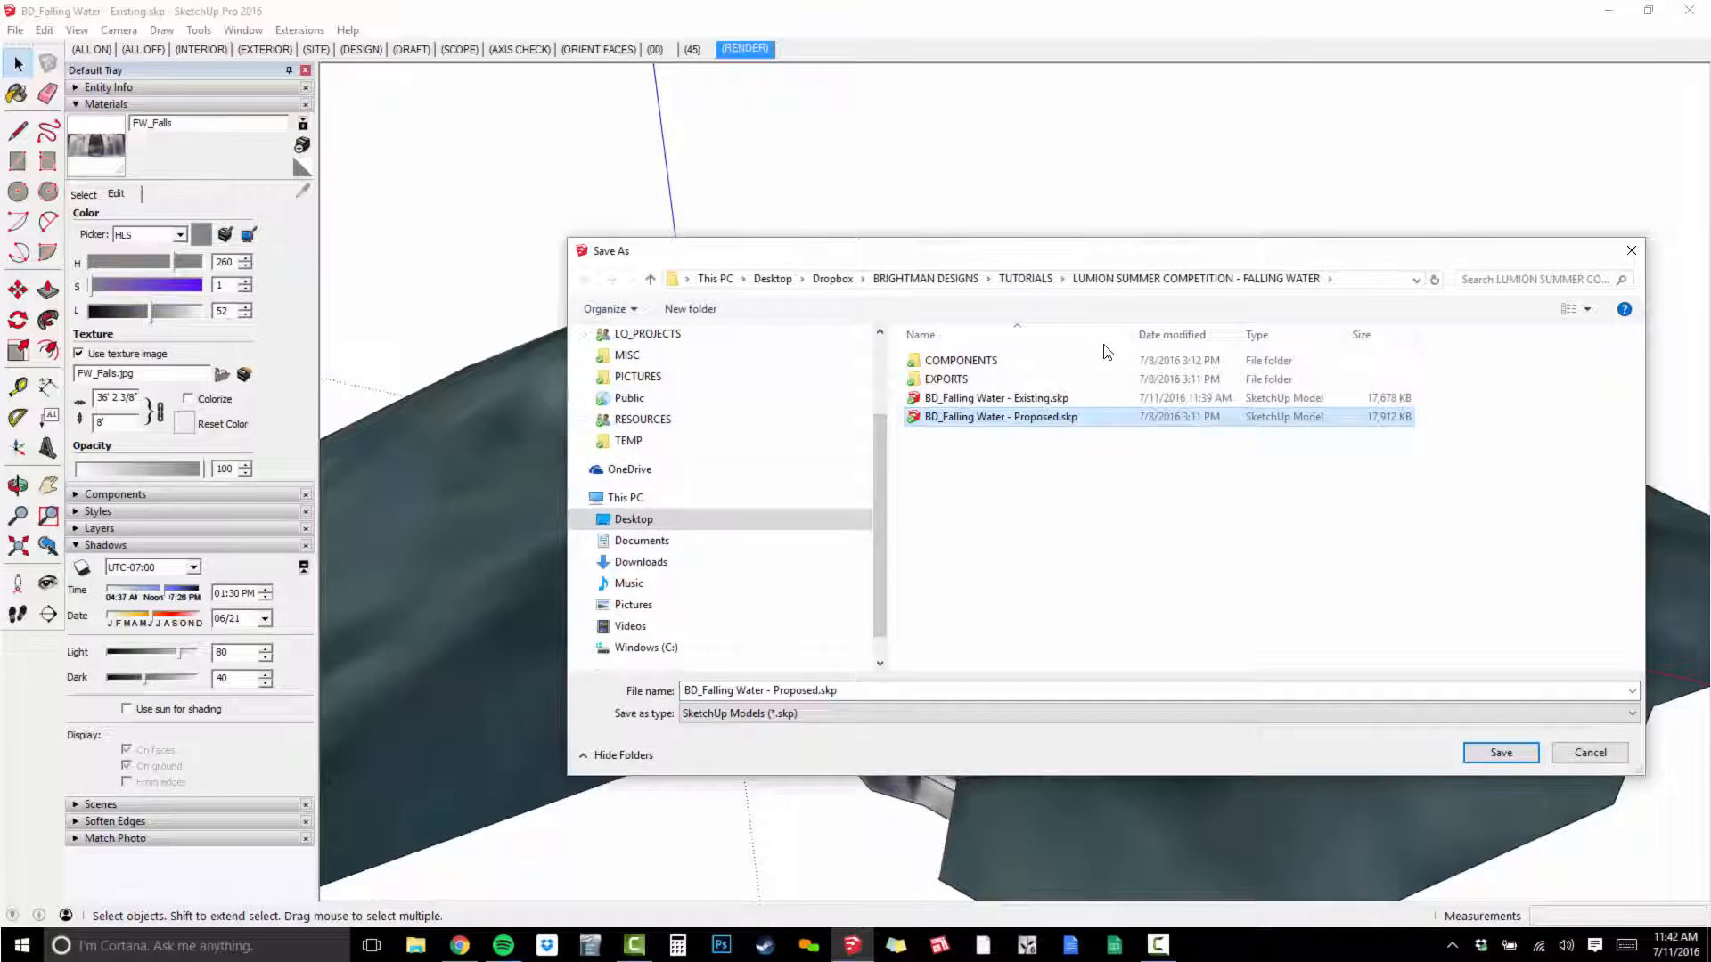
left_click(614, 516)
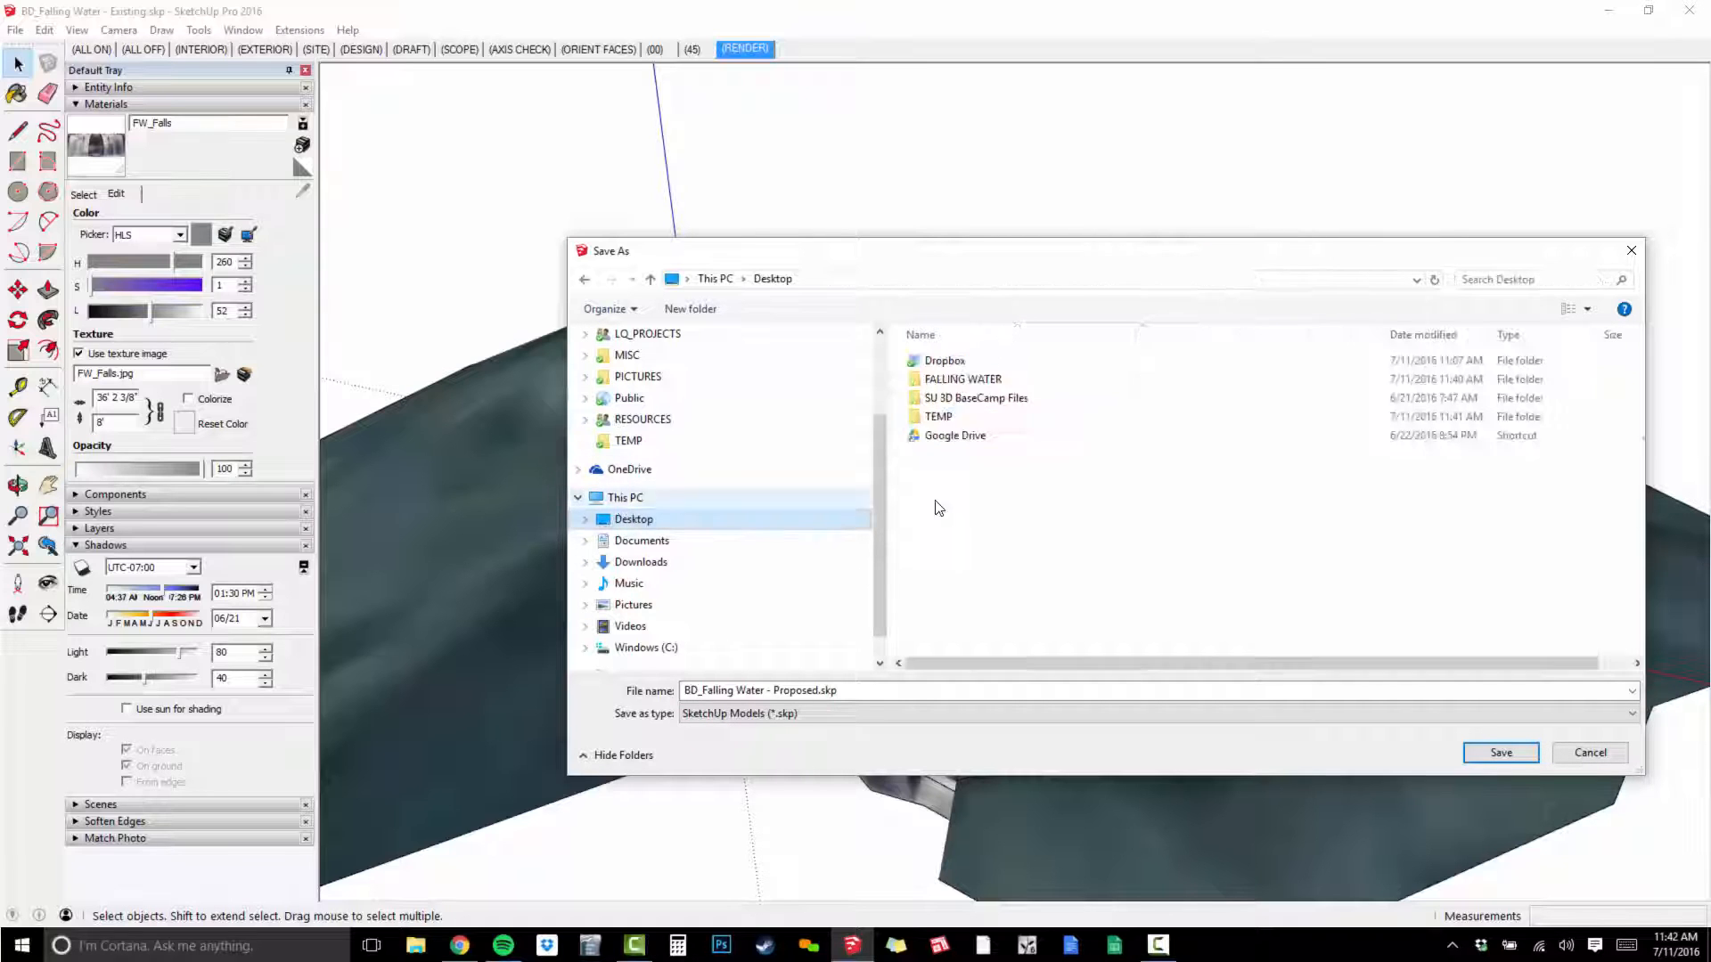
double_click(963, 416)
left_click(1497, 755)
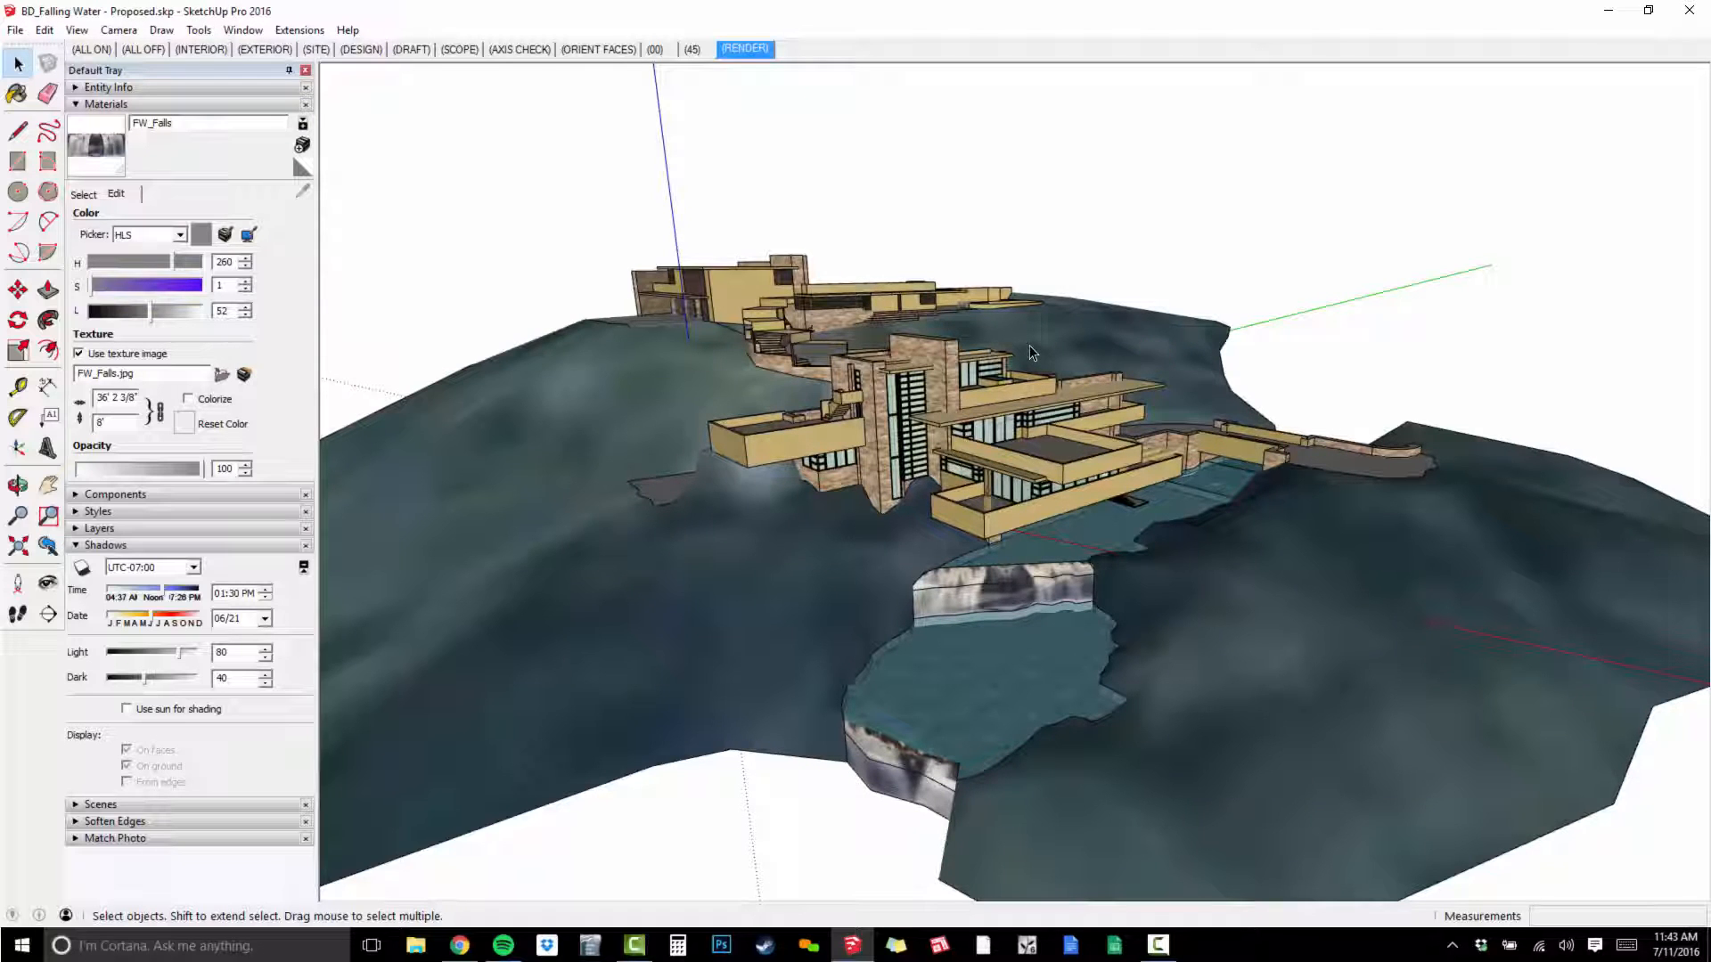
Sample the dark red window frame material and recolour it charcoal with saturation 0 and luminance 27.
middle_click_drag(916, 411, 766, 447)
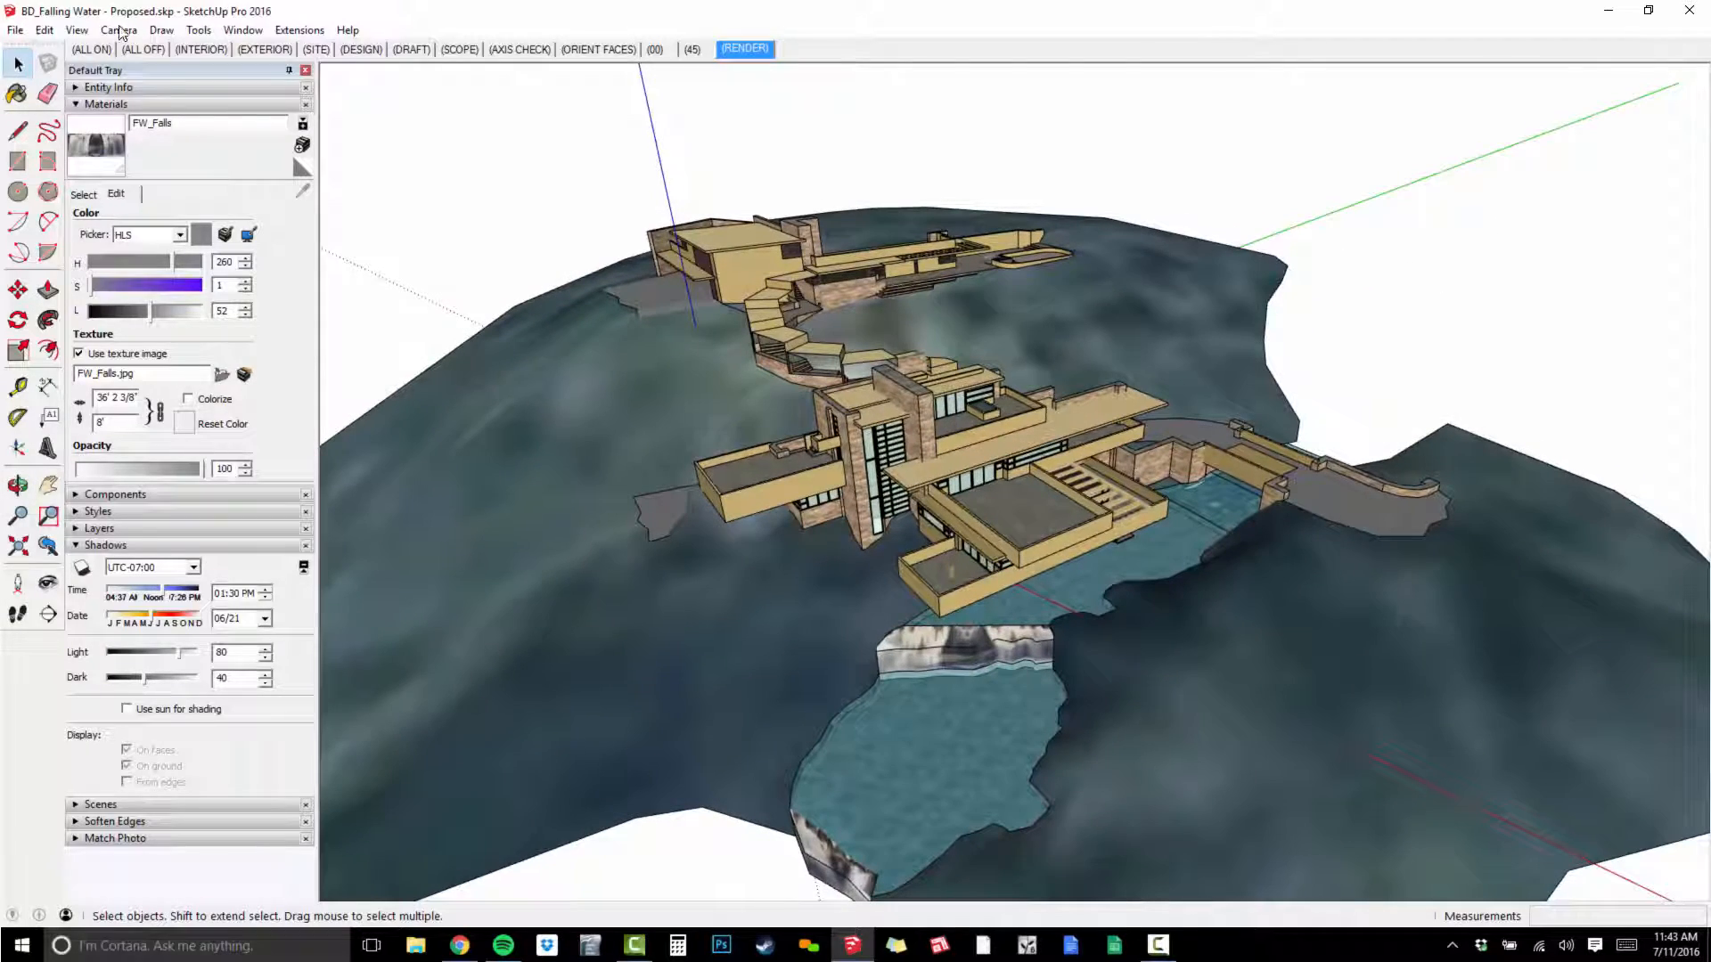
middle_click_drag(612, 534, 942, 427)
scroll(936, 433, "up", 3)
scroll(802, 374, "up", 3)
middle_click_drag(784, 379, 851, 392)
middle_click_drag(851, 392, 860, 392, "shift")
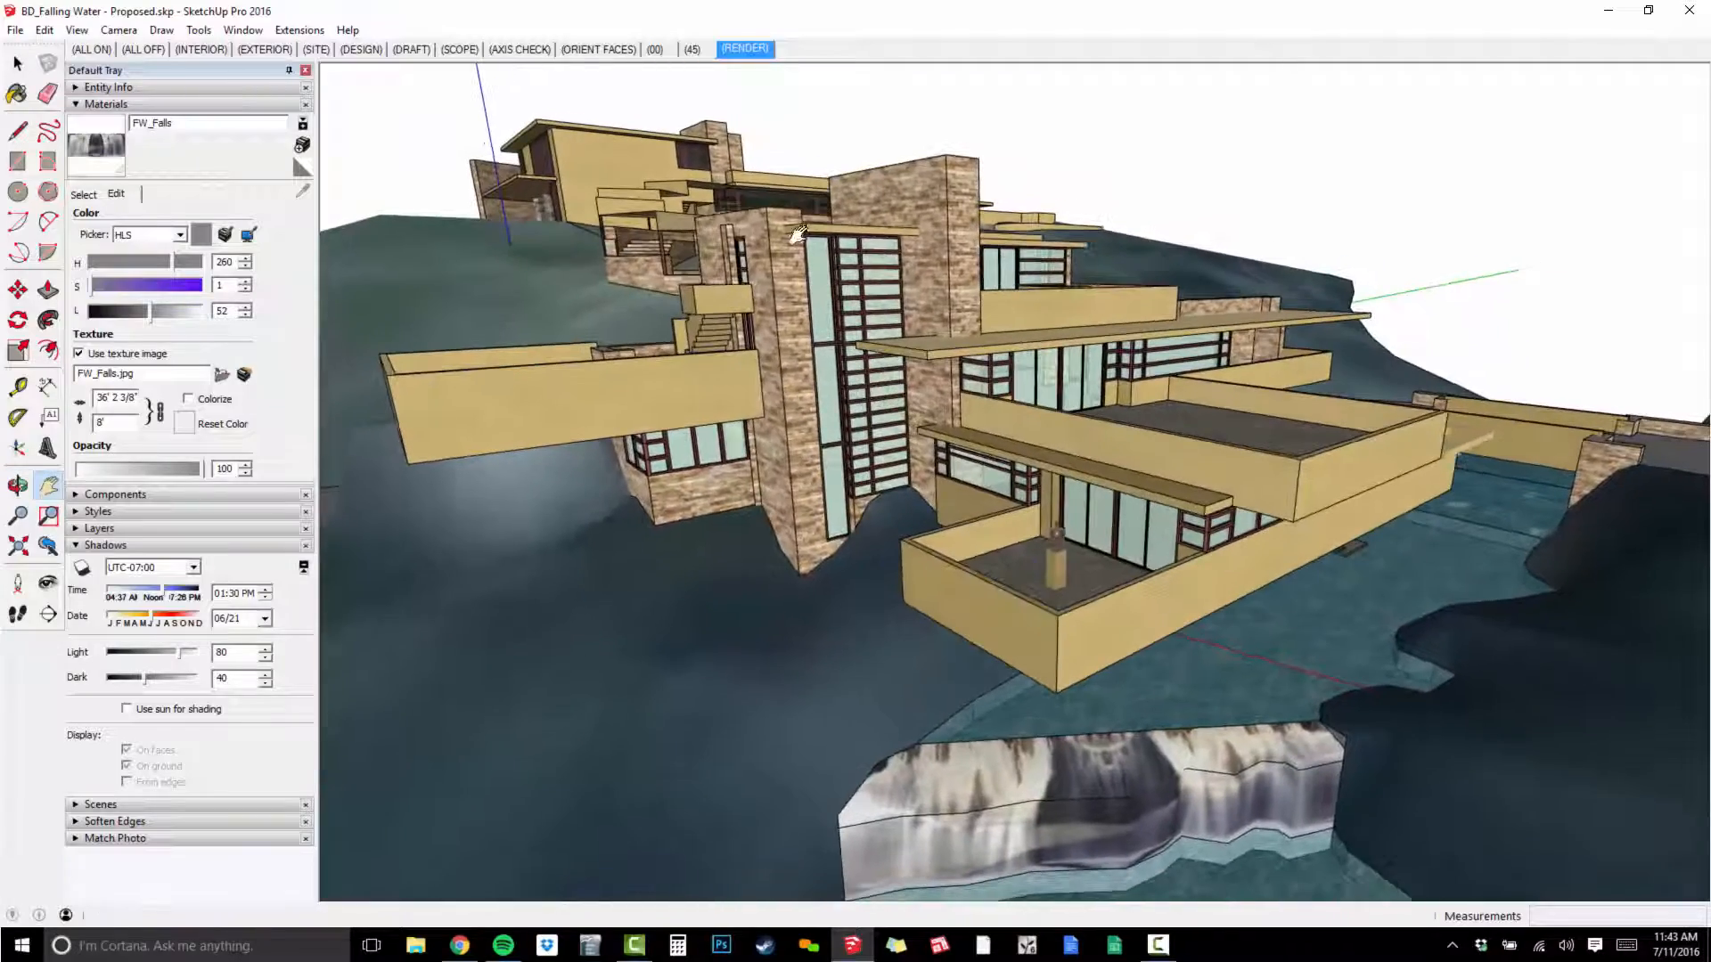
scroll(862, 229, "up", 6)
mouse_move(866, 225)
middle_mouse_down()
mouse_move(917, 300)
mouse_move(962, 280)
mouse_move(991, 234)
middle_mouse_up()
scroll(893, 335, "up", 2)
middle_click_drag(927, 415, 866, 361)
middle_click_drag(866, 361, 863, 371, "shift")
scroll(868, 368, "up", 3)
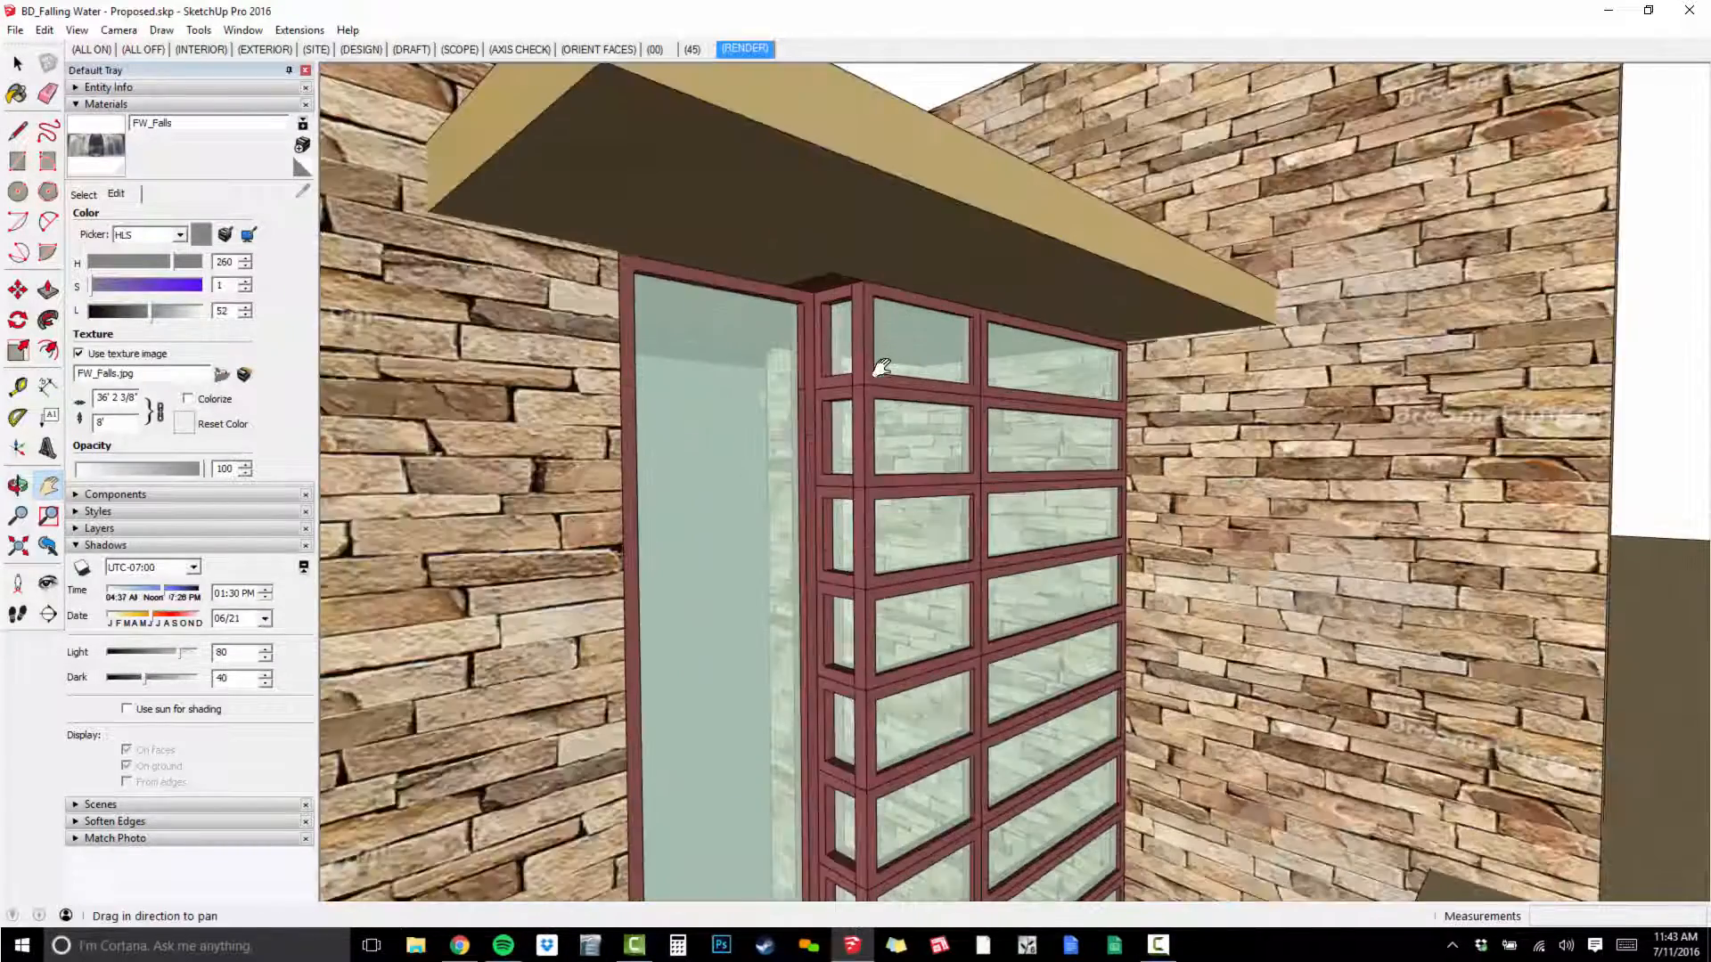
key("b")
key("alt")
left_click(783, 287, "alt")
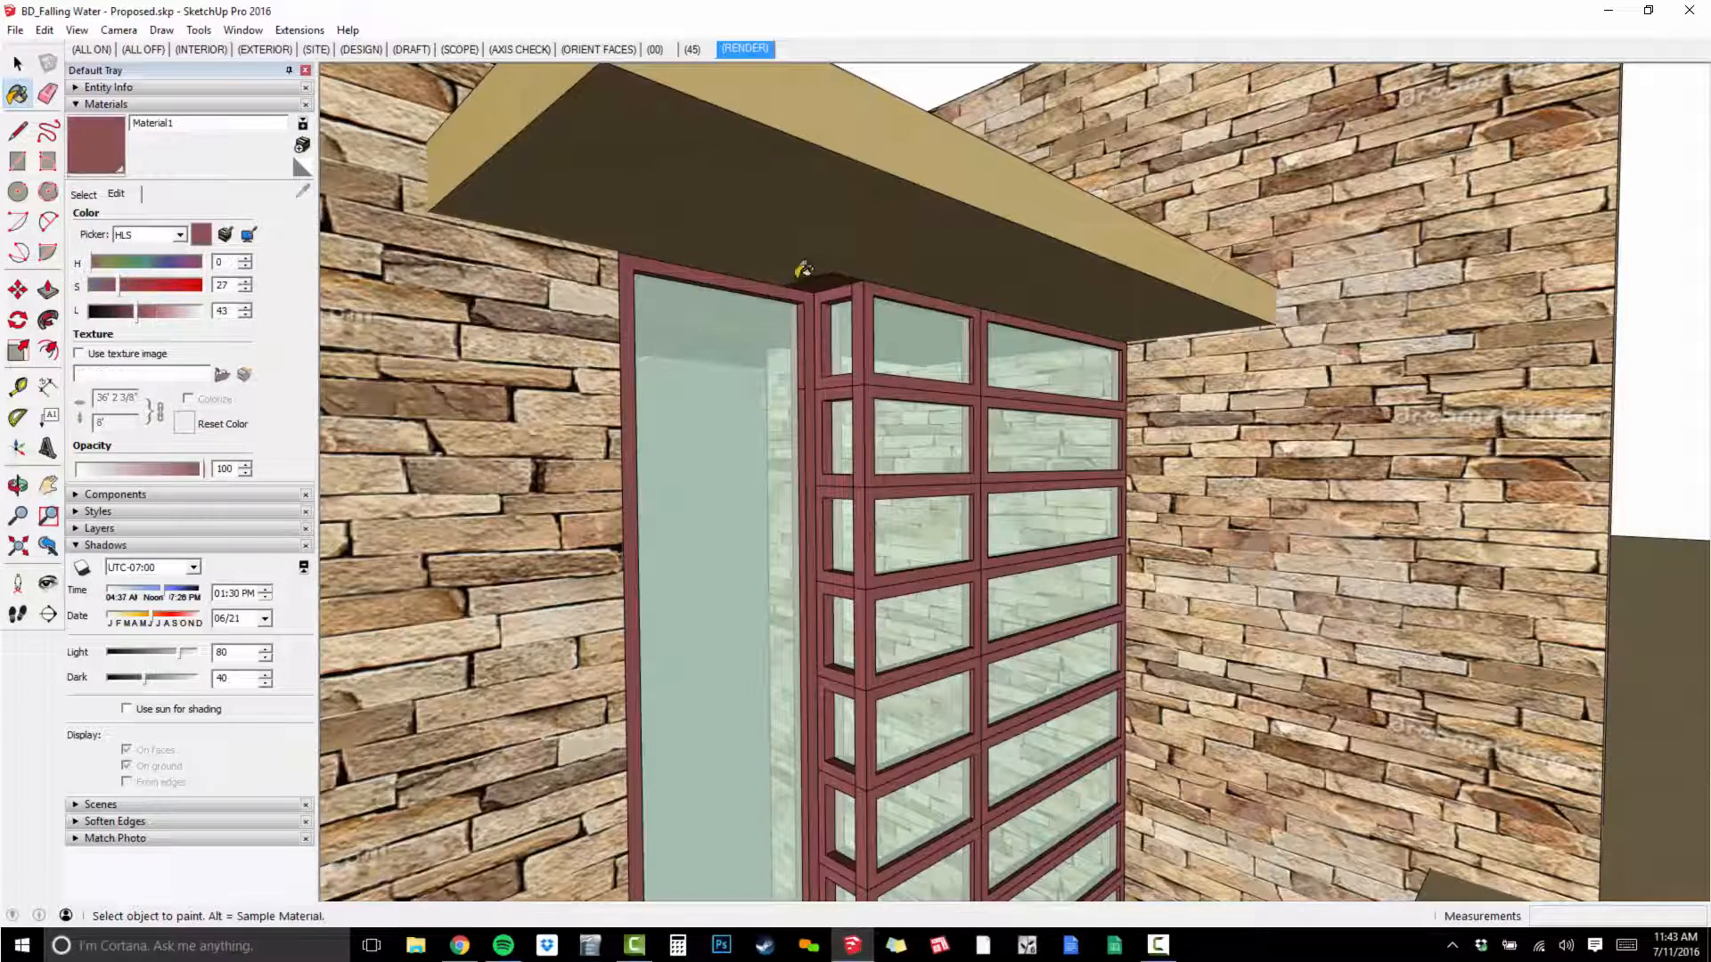
mouse_move(118, 286)
left_mouse_down()
mouse_move(98, 286)
mouse_move(120, 312)
left_mouse_up()
scroll(891, 419, "down", 2)
middle_click_drag(891, 419, 967, 526)
scroll(909, 498, "down", 4)
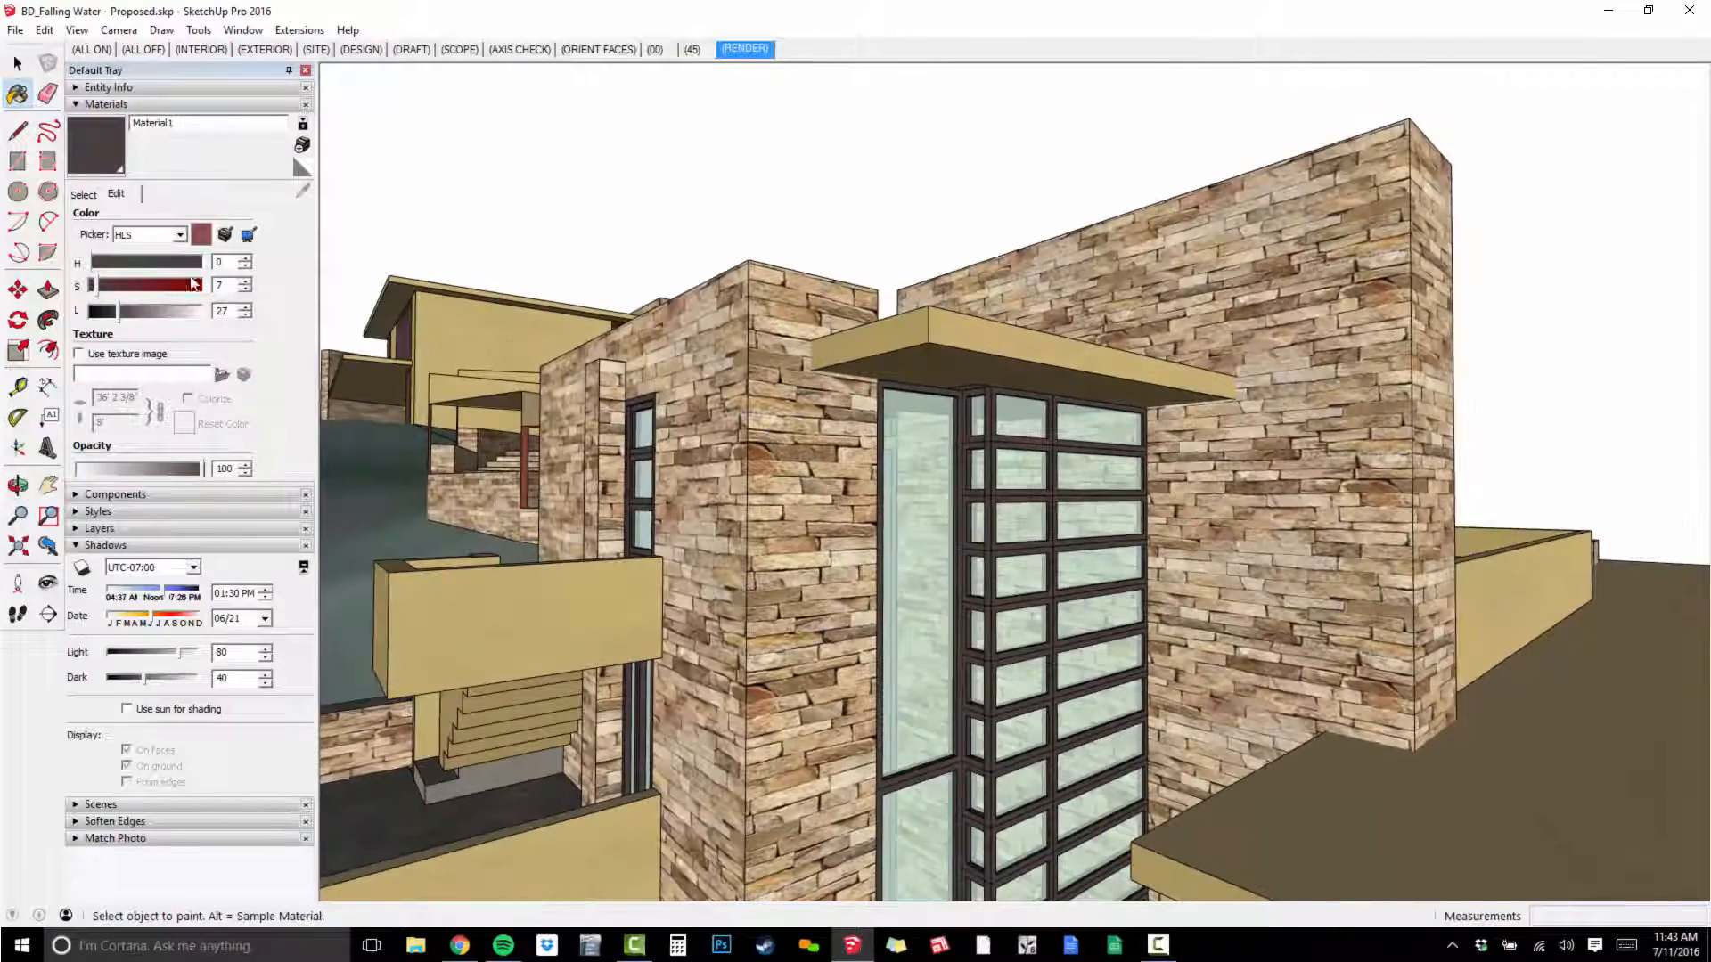
left_click_drag(40, 306, 38, 306)
Sample the stone wall material FW_Stone4 and set its saturation to 8.
scroll(1296, 452, "up", 6)
middle_click_drag(1299, 456, 1290, 441)
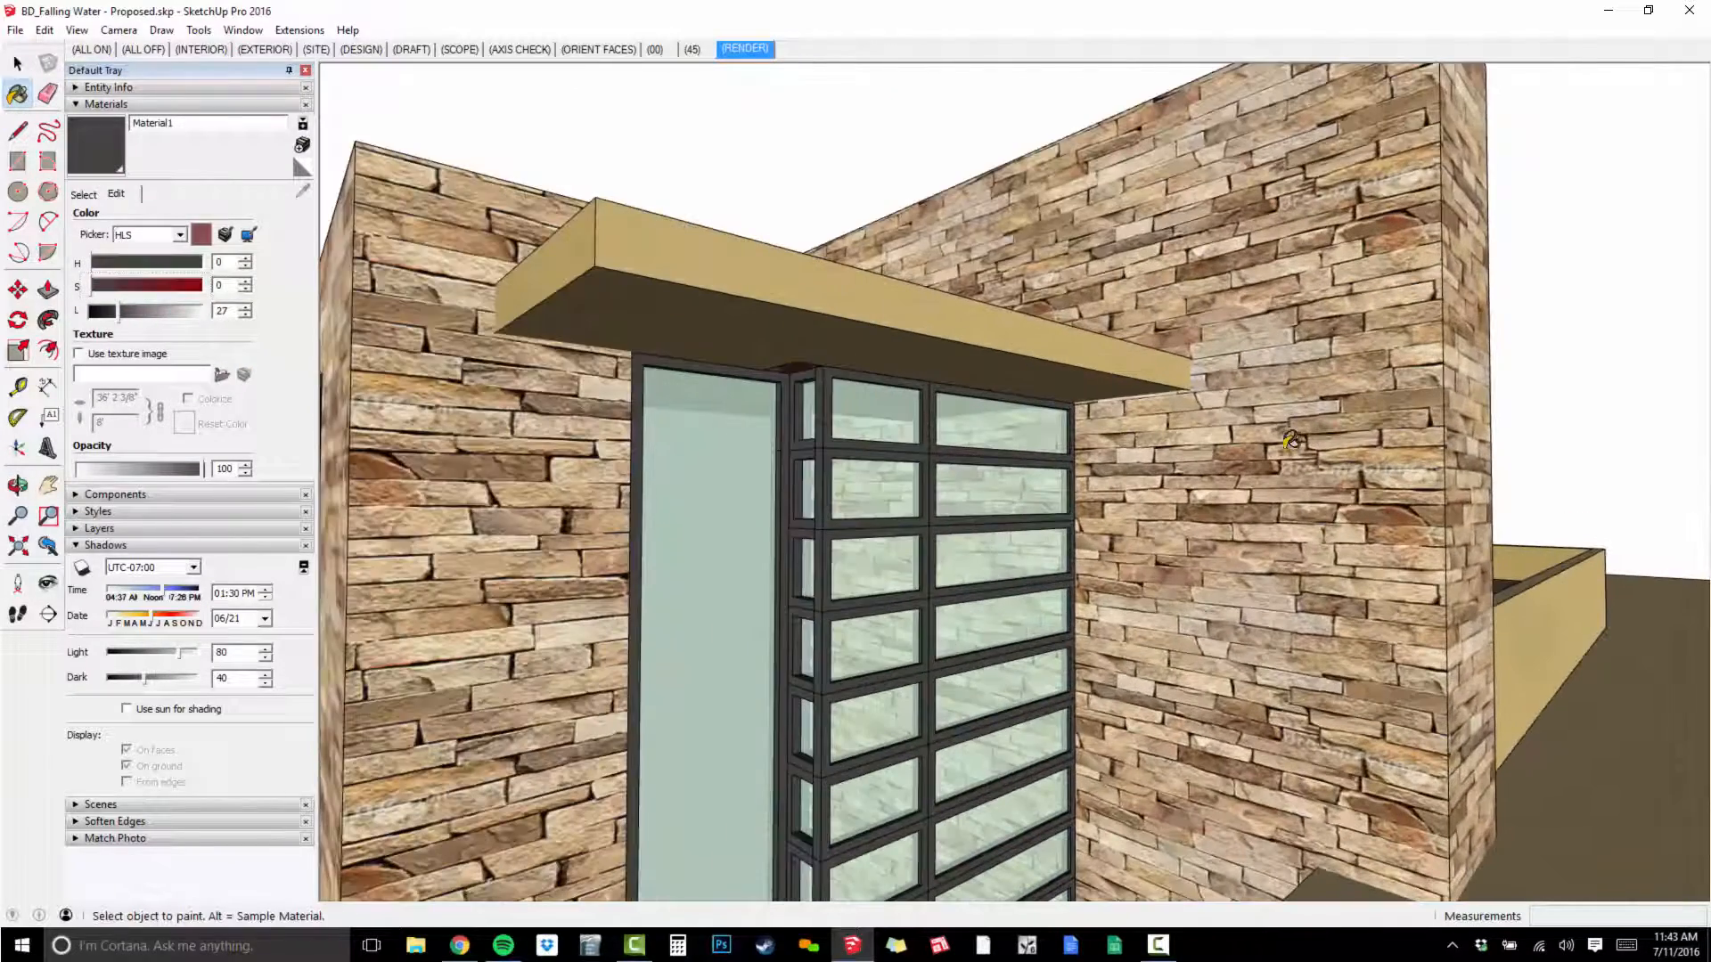
left_click(1270, 368)
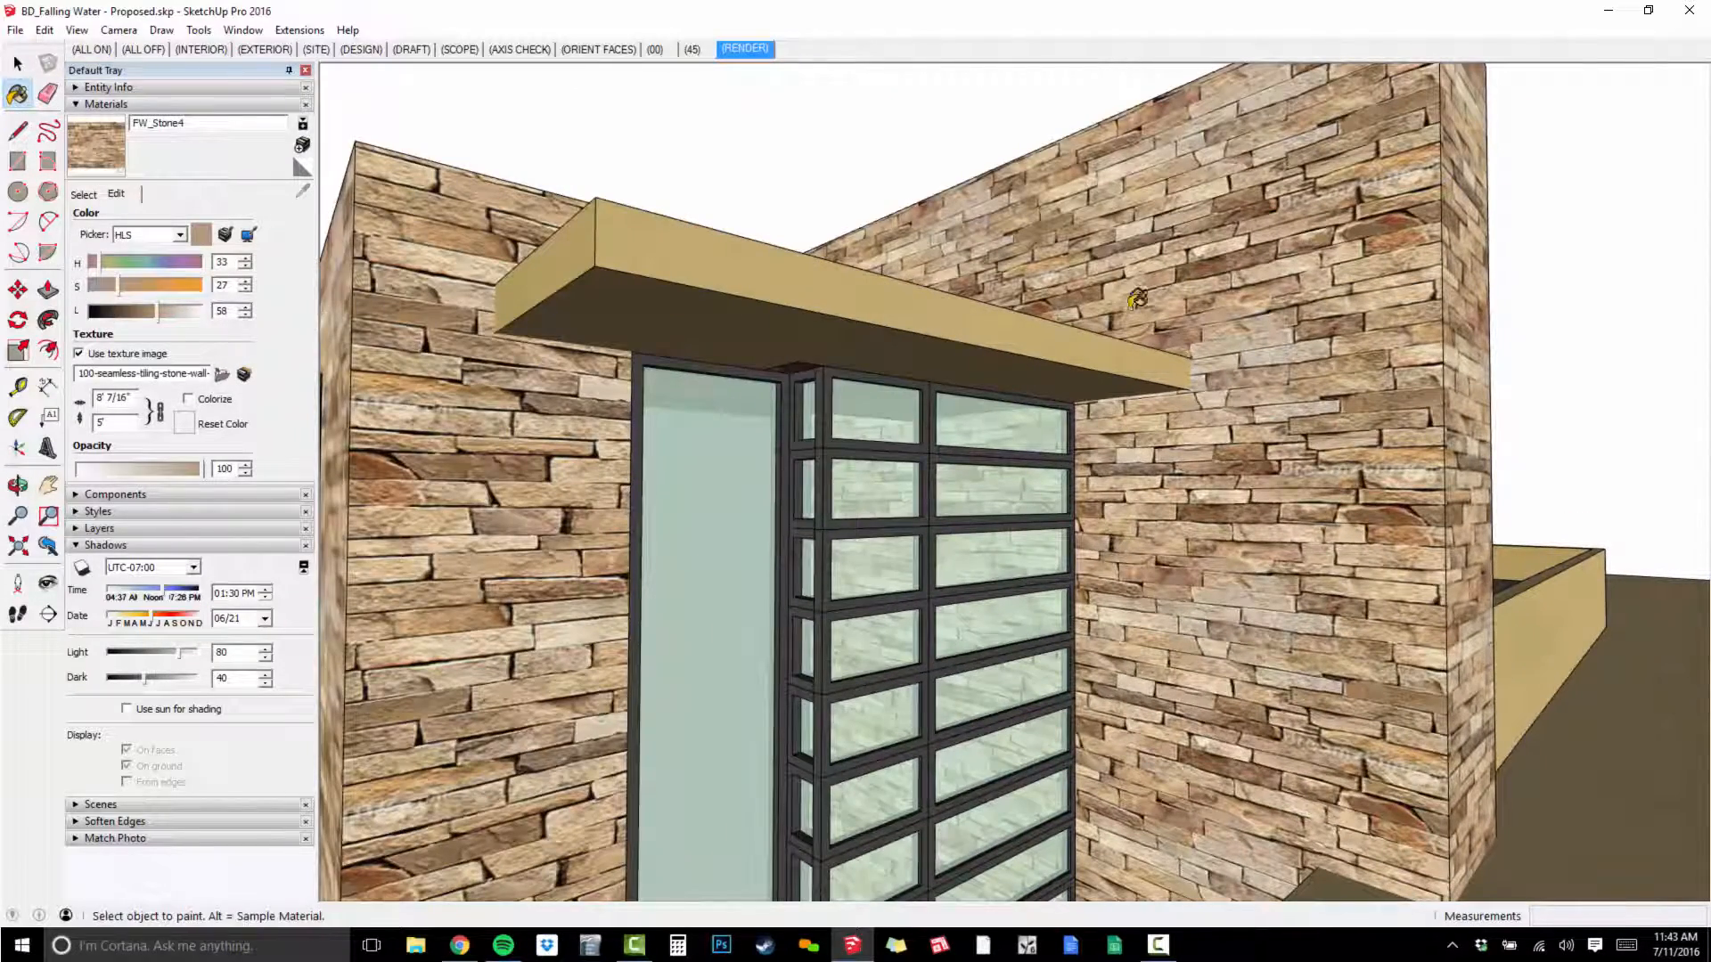
middle_click_drag(1172, 316, 1171, 411)
scroll(1147, 290, "down", 2)
left_click_drag(119, 285, 88, 294)
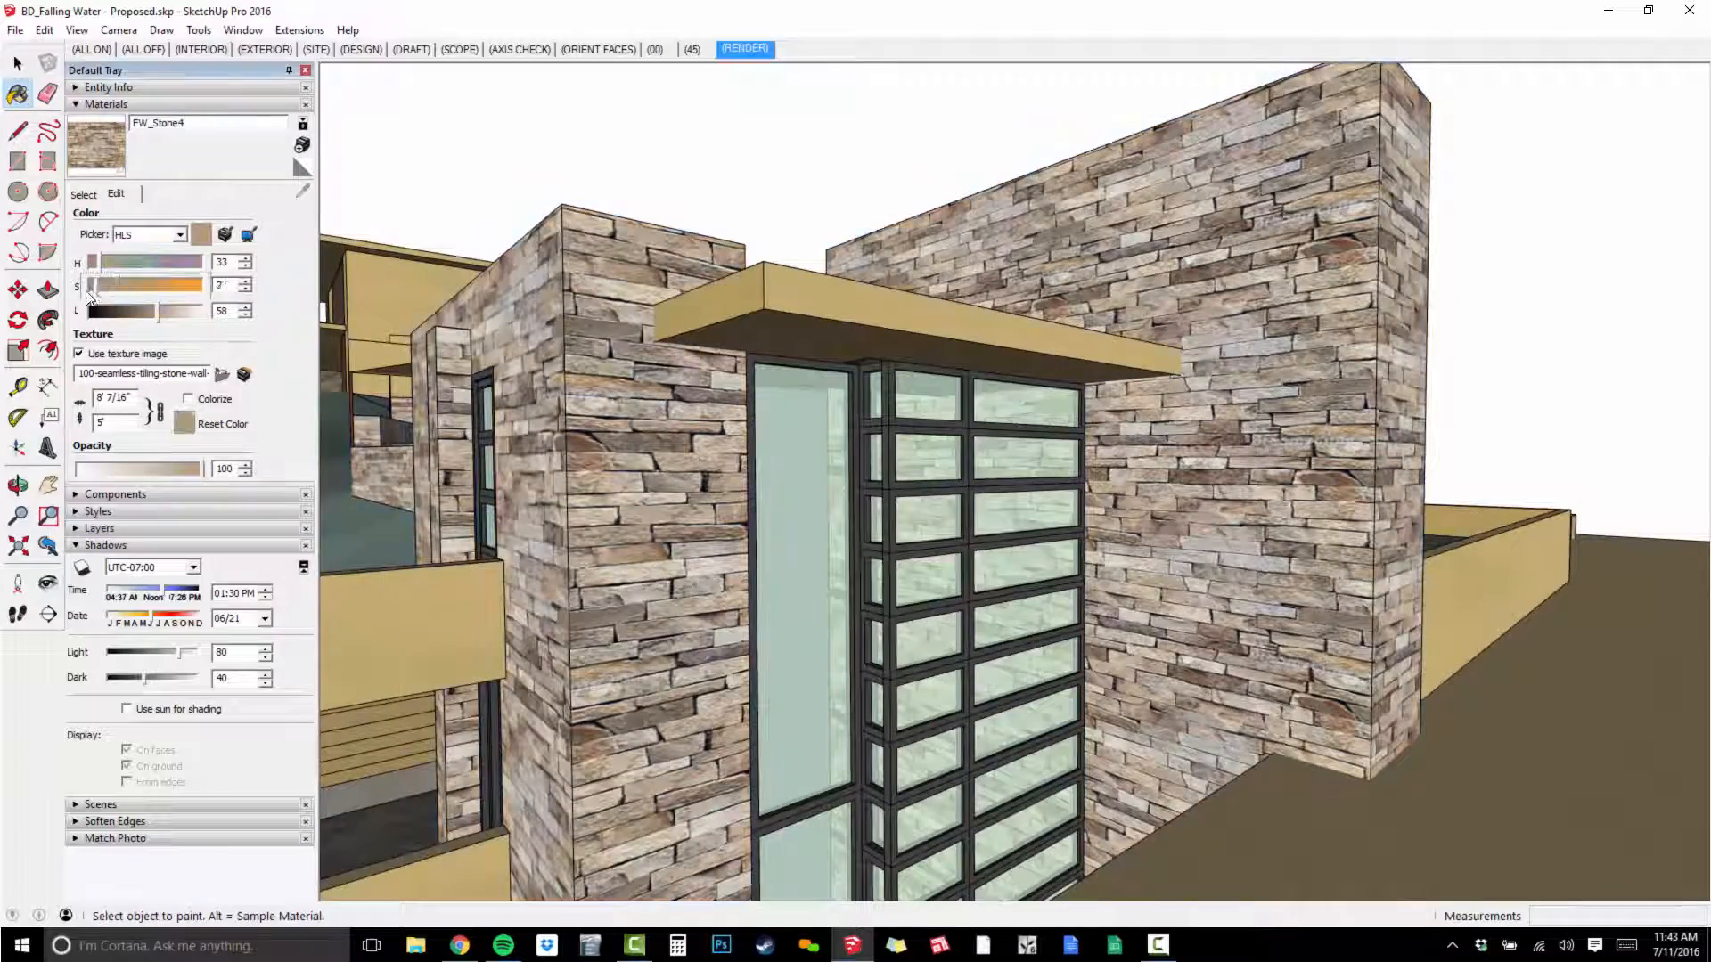
Try a greyer terrace wall colour by setting the FW_Wall3 material to saturation 14 and luminance 70.
mouse_move(1082, 356)
middle_mouse_down()
mouse_move(1051, 374)
mouse_move(1176, 290)
mouse_move(1149, 481)
mouse_move(1199, 496)
middle_mouse_up()
scroll(1069, 401, "down", 3)
scroll(1164, 420, "down", 3)
key("b")
left_click(967, 508, "alt")
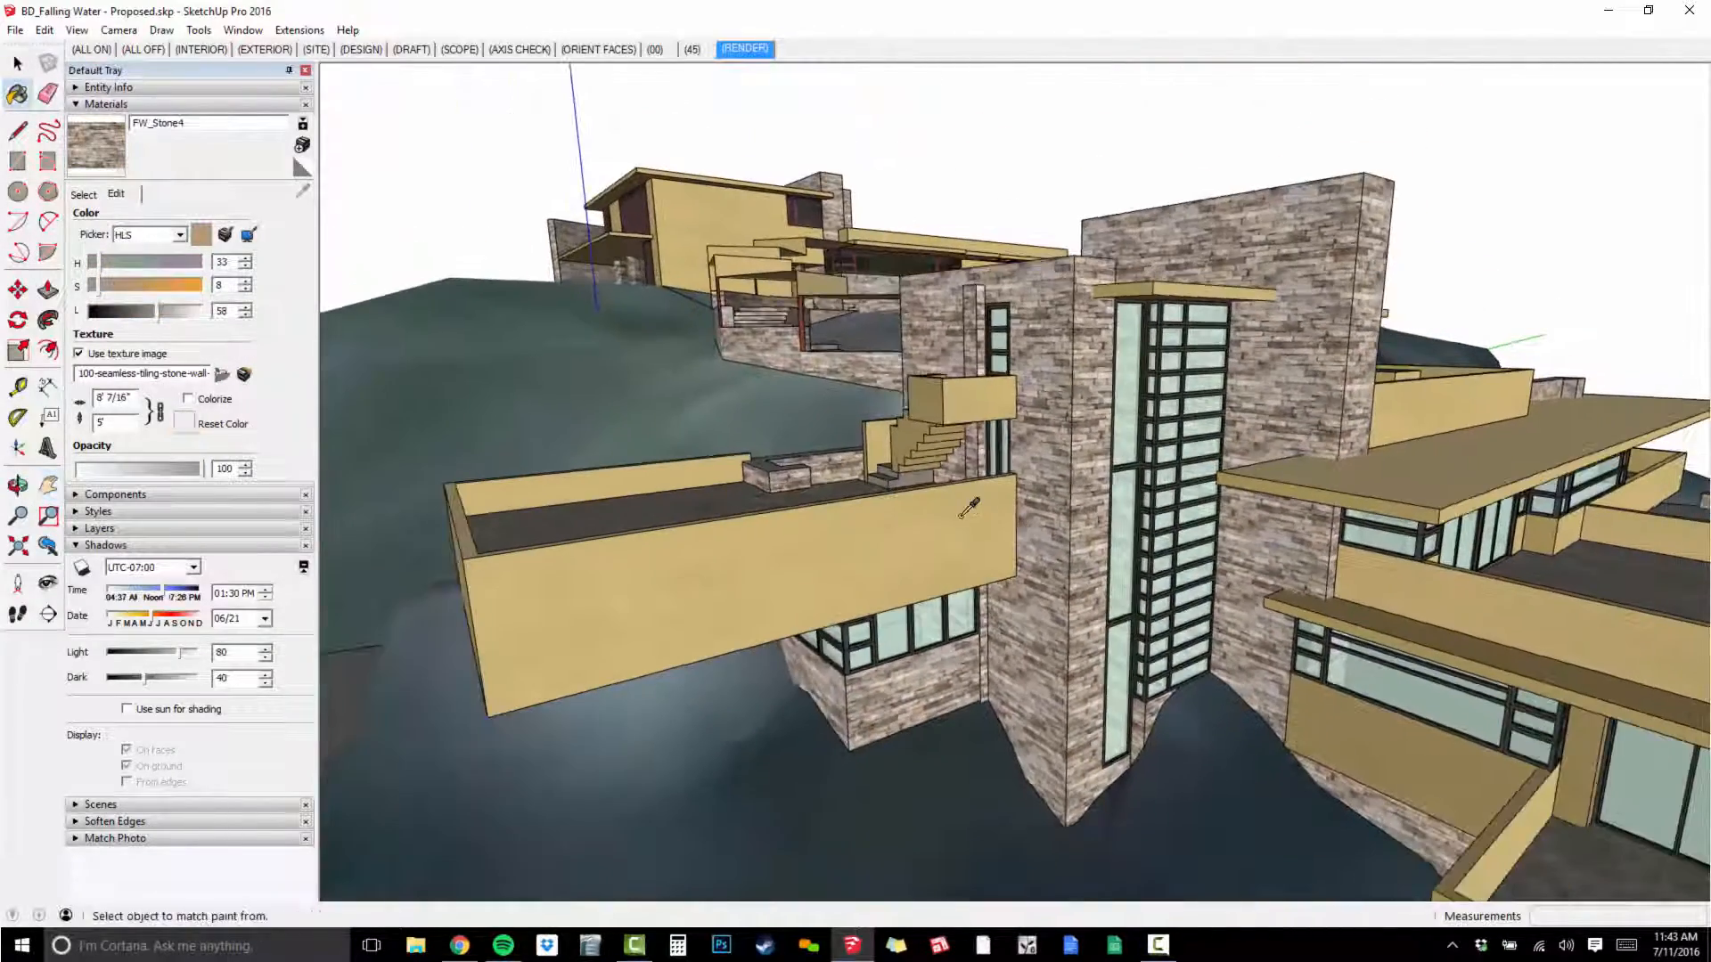
left_click_drag(127, 283, 107, 287)
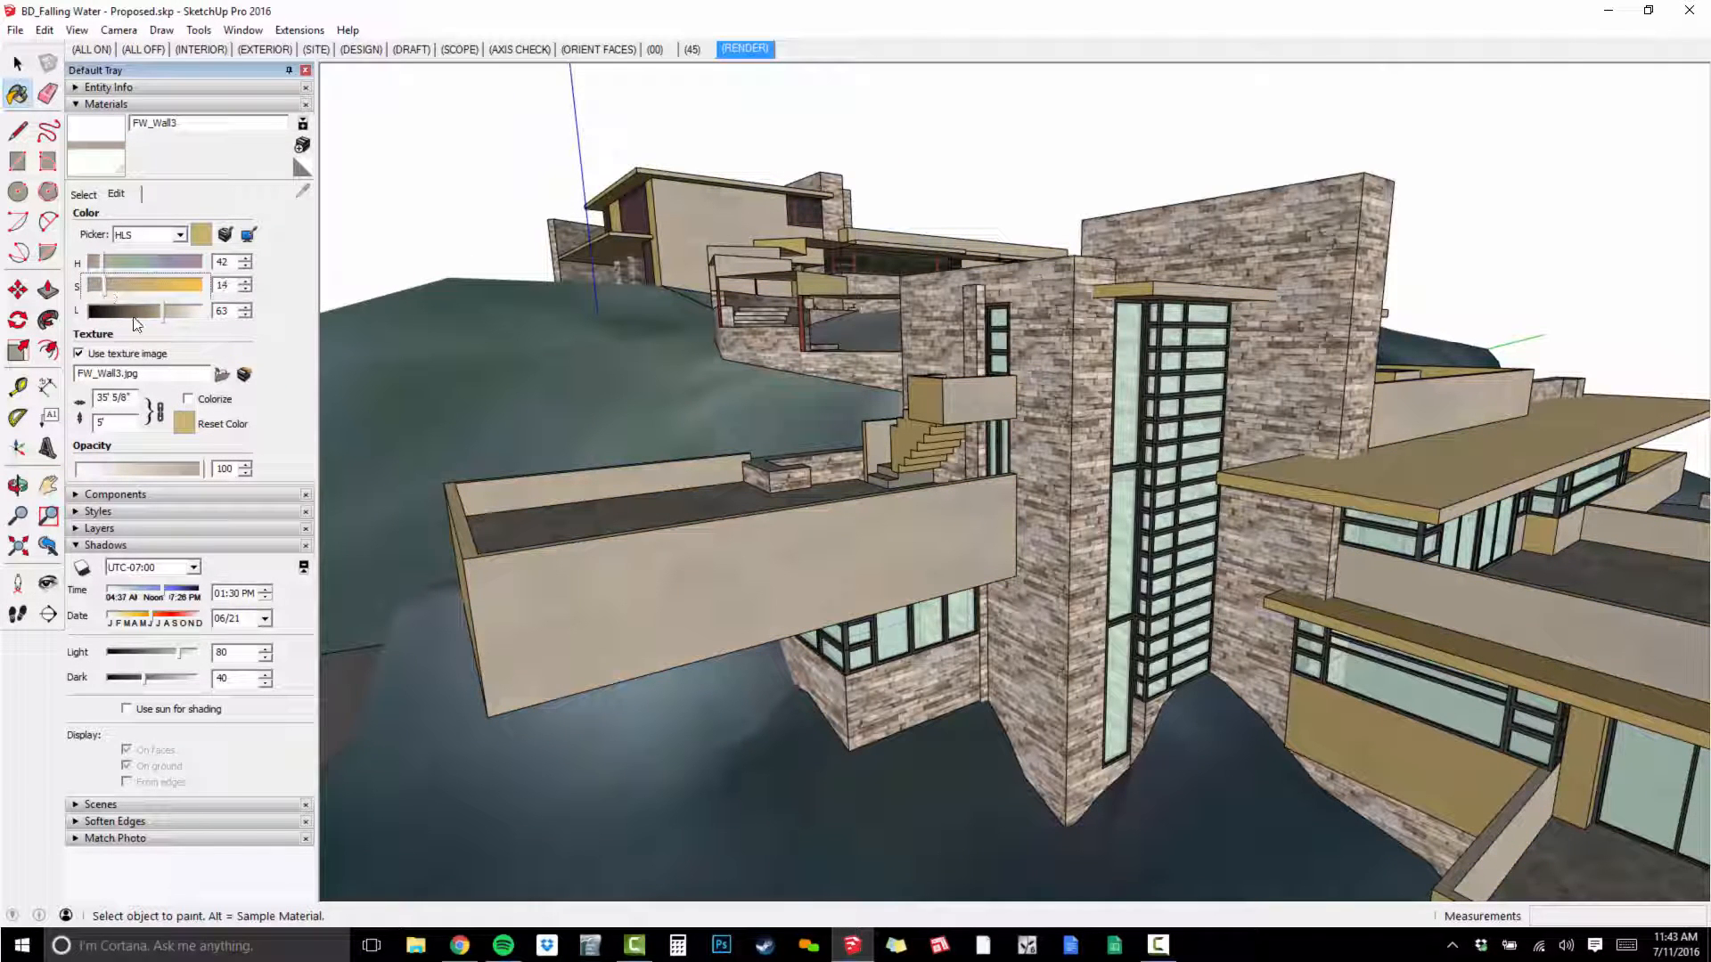
left_click(170, 319)
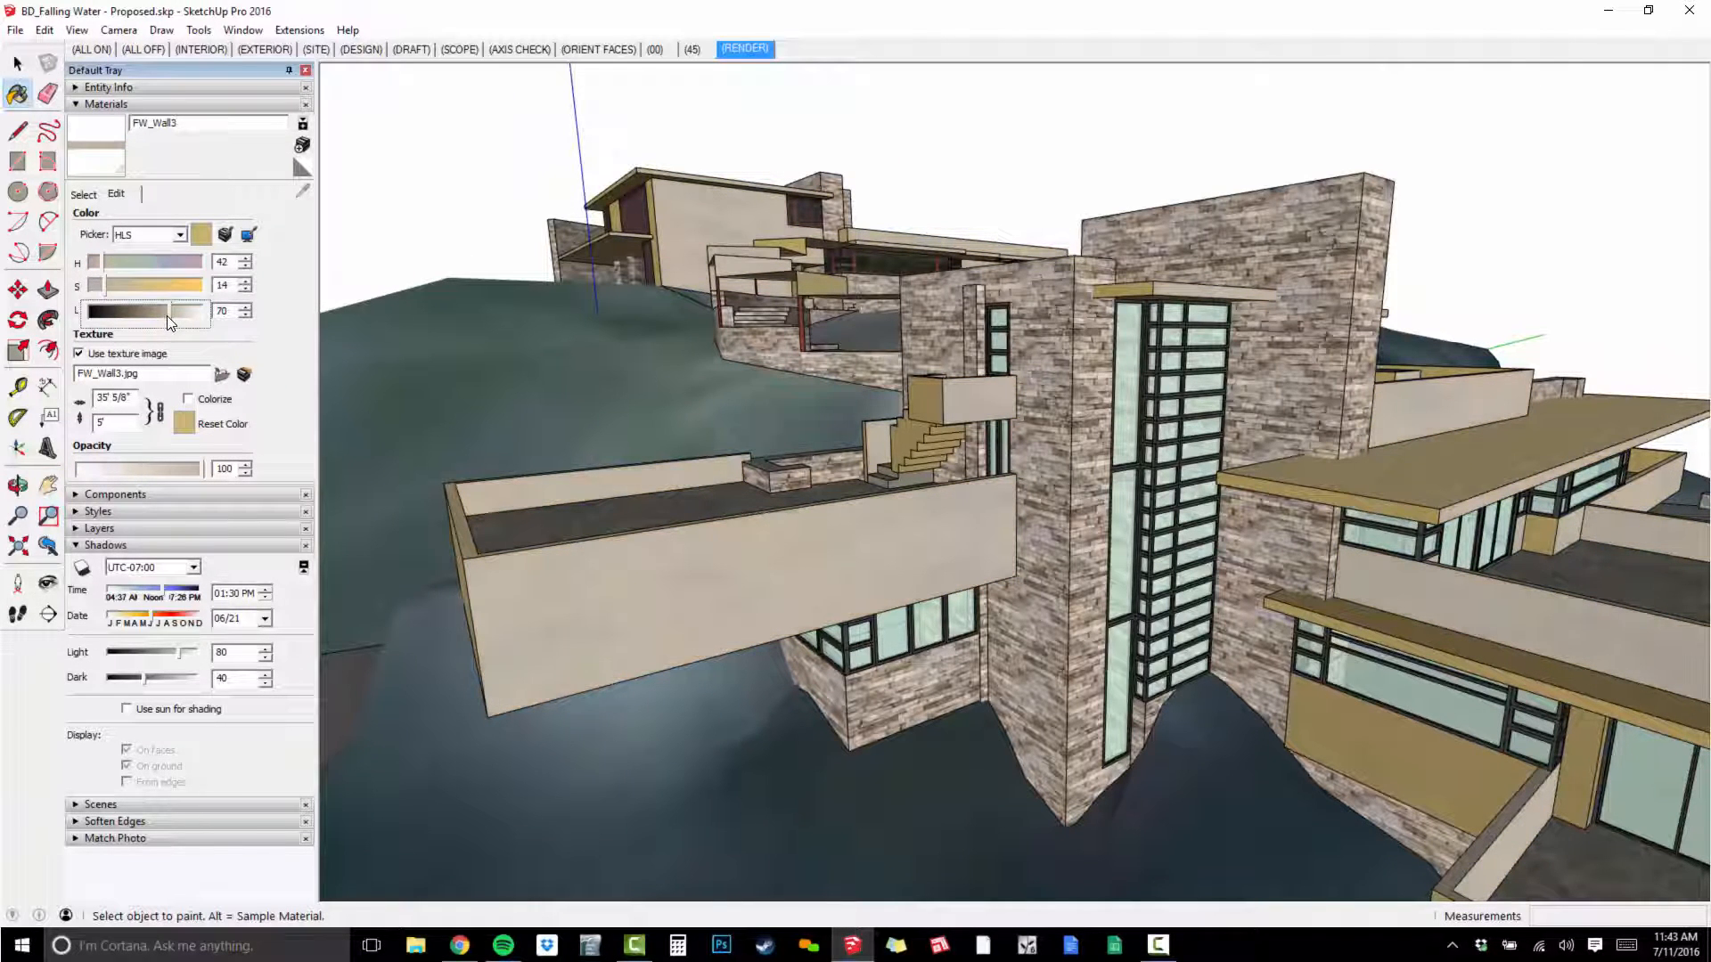
Undo the saturation and luminance changes to the FW_Wall3 wall material.
middle_click_drag(936, 547, 1369, 447)
scroll(1369, 447, "down", 3)
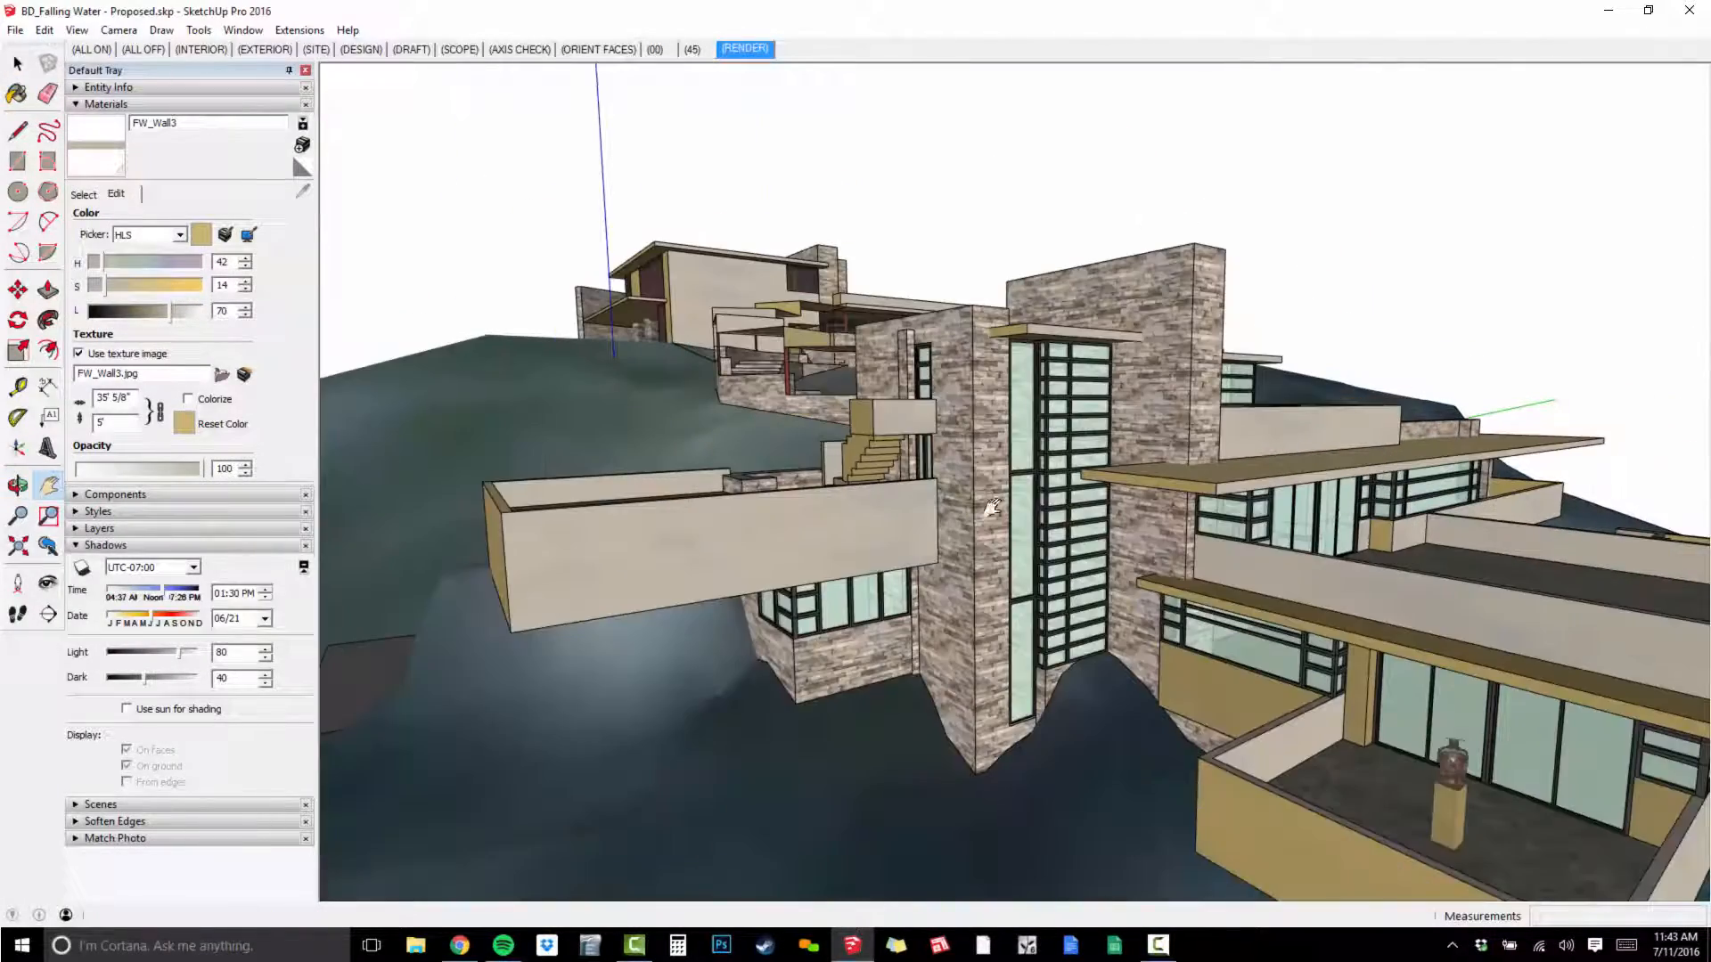
key("ctrl+z")
Examine the recoloured stone tower, window frames, terraces and flat roofs from several angles.
middle_click_drag(1018, 467, 1248, 494)
scroll(1139, 474, "up", 3)
scroll(1164, 432, "down", 3)
scroll(1164, 432, "down", 2)
scroll(1245, 497, "up", 3)
scroll(1245, 497, "down", 2)
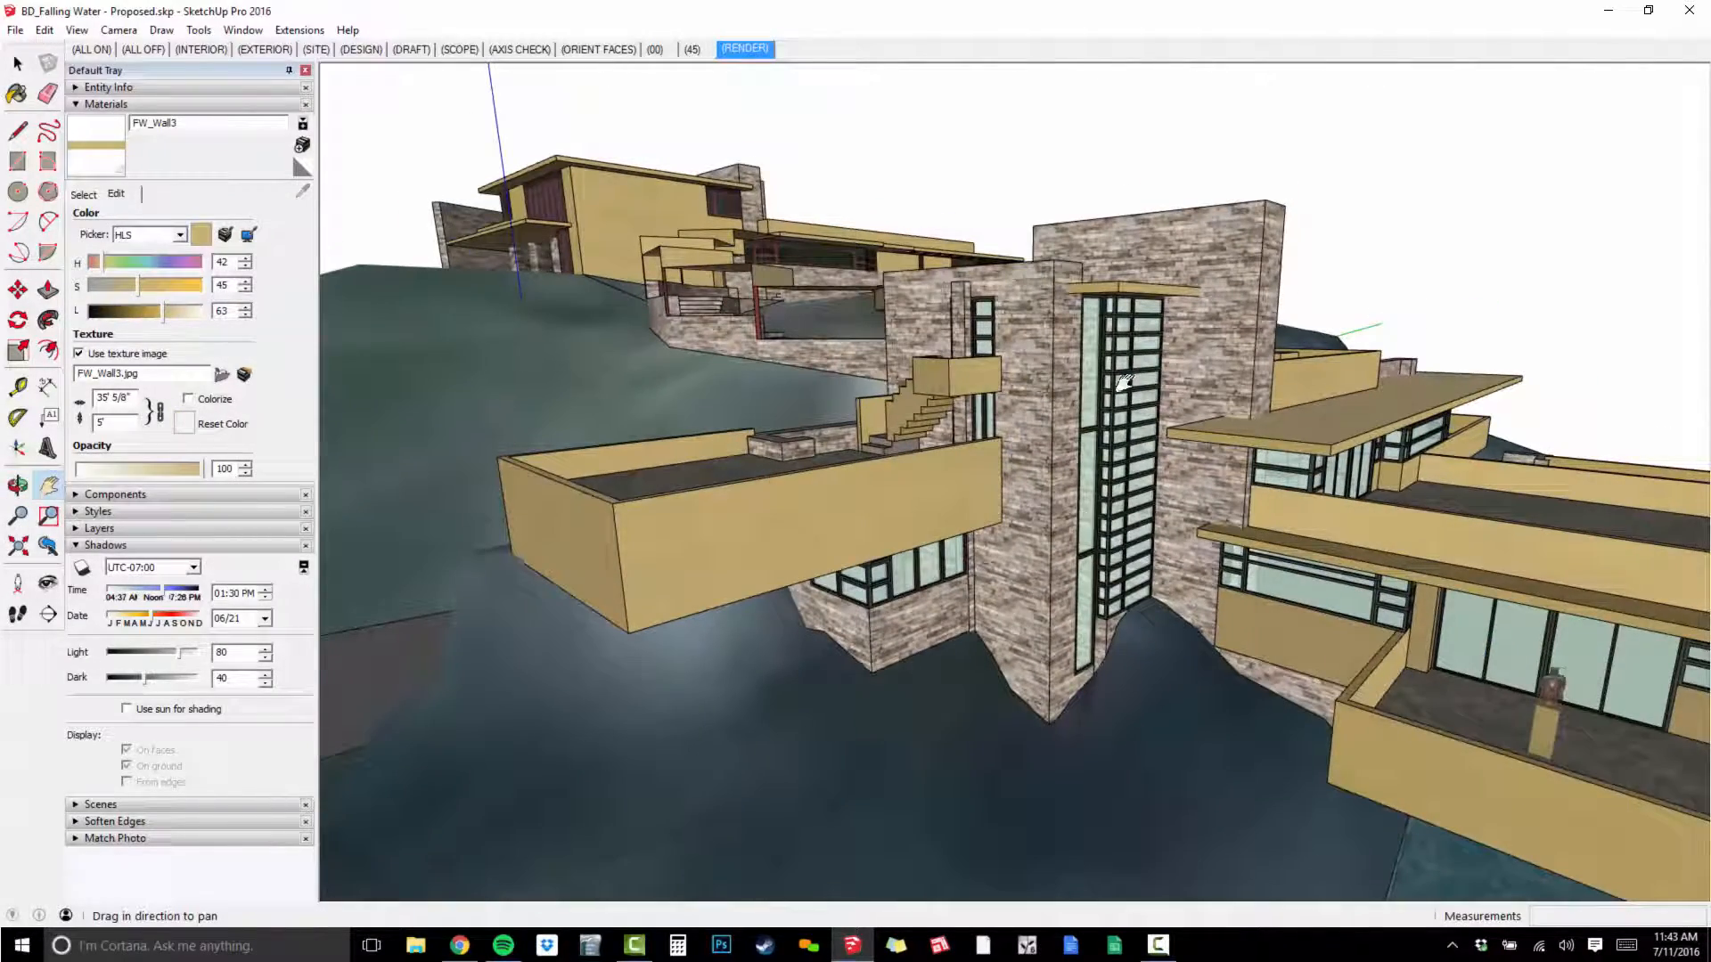
middle_click_drag(1343, 387, 1247, 381, "shift")
scroll(1248, 382, "up", 2)
mouse_move(1247, 382)
middle_mouse_down()
mouse_move(1184, 371)
mouse_move(1180, 386)
mouse_move(1256, 377)
mouse_move(1227, 367)
middle_mouse_up()
scroll(1256, 378, "down", 3)
scroll(945, 360, "down", 4)
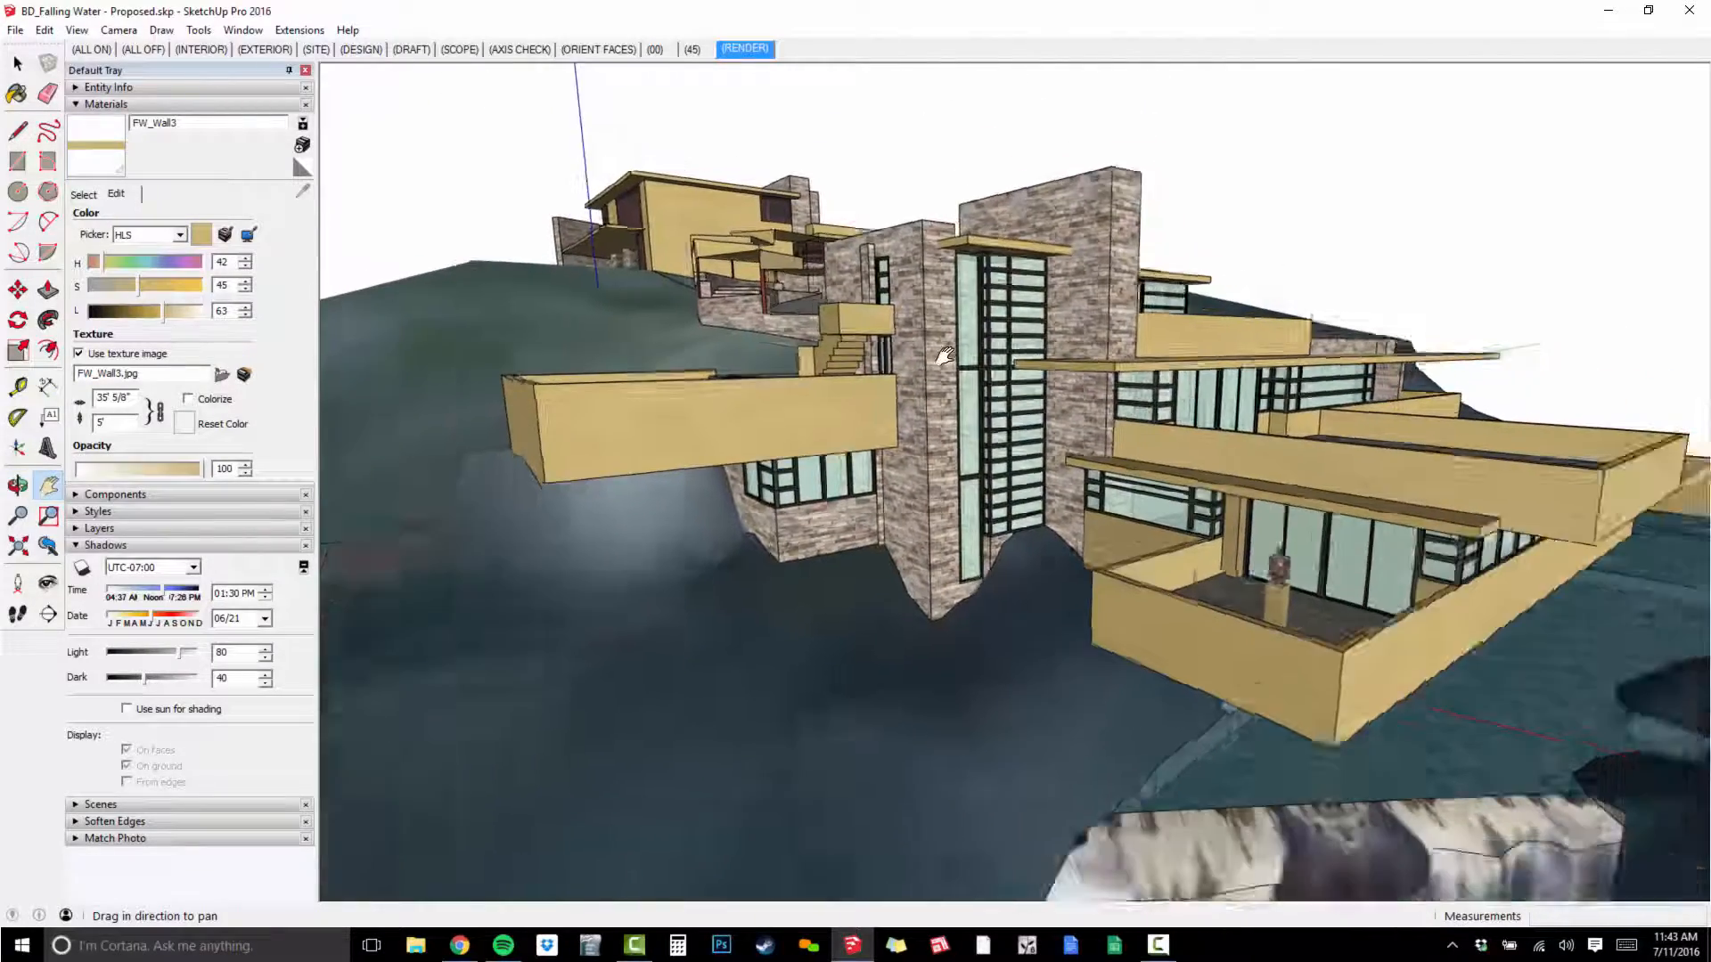
middle_click_drag(1099, 418, 1248, 504)
scroll(1089, 411, "up", 3)
scroll(1248, 504, "up", 2)
middle_click_drag(974, 501, 1033, 679)
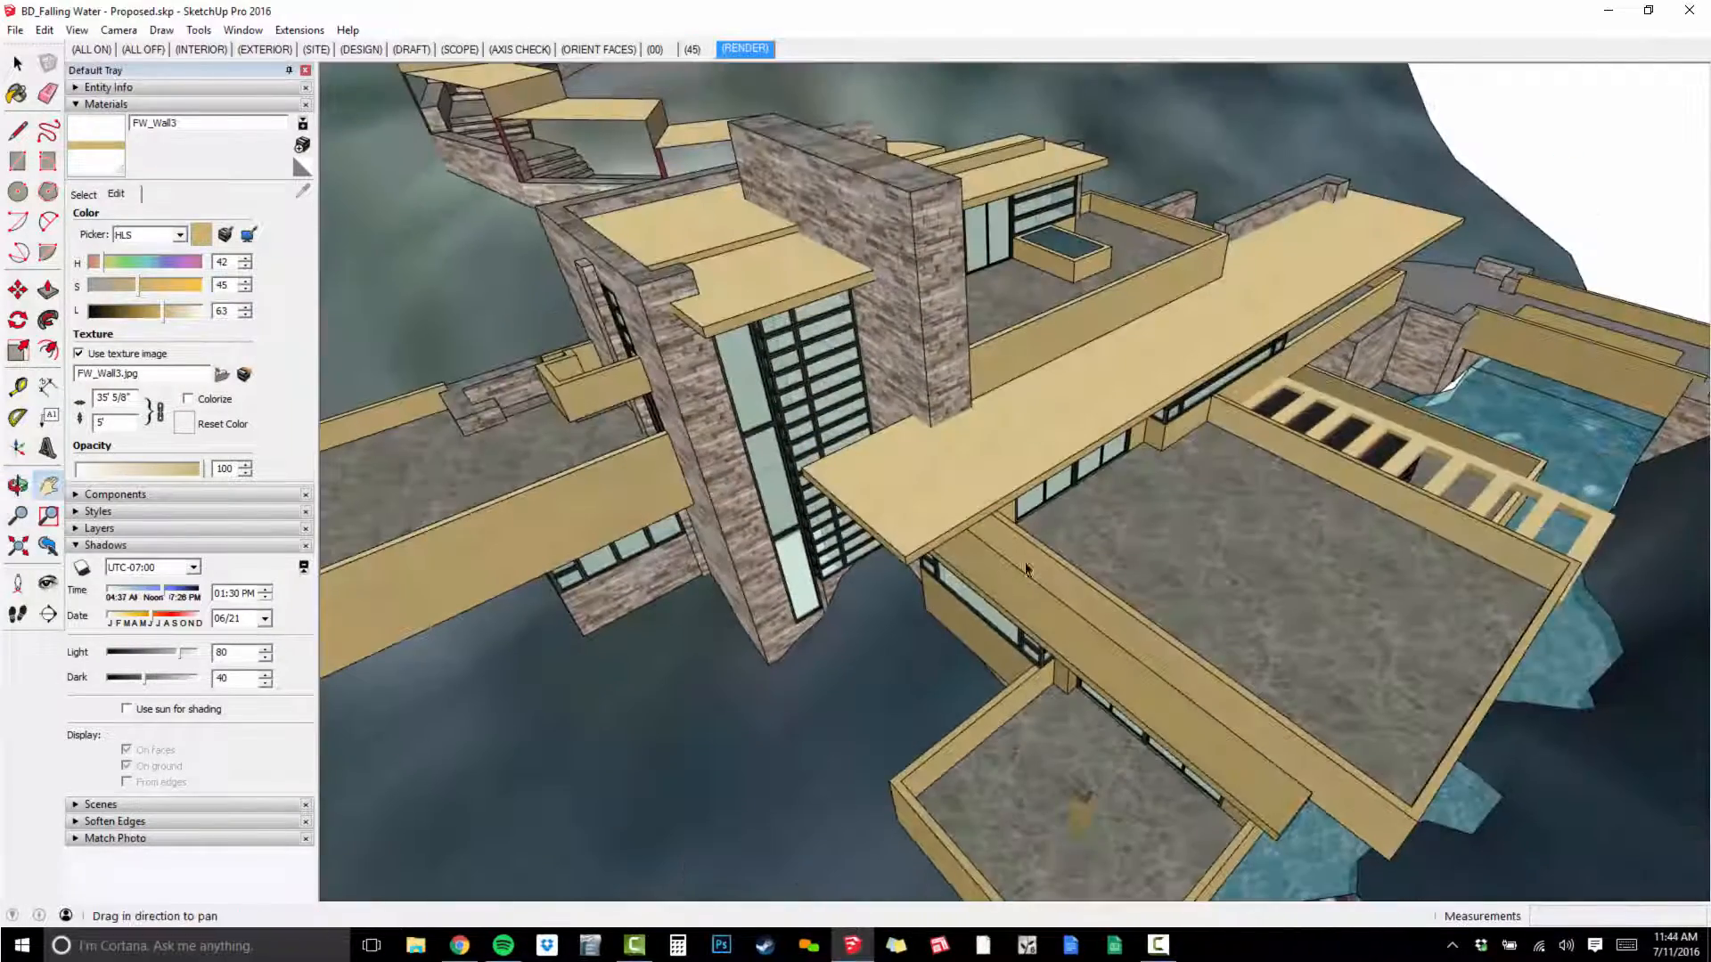
Open the long cantilevered roof for editing and paint it with Grass Light Green from the Landscaping, Fencing and Vegetation materials.
double_click(1051, 419)
triple_click(1051, 419)
left_click(1114, 392)
scroll(1113, 392, "down", 2)
mouse_move(1114, 392)
middle_mouse_down()
mouse_move(1122, 492)
mouse_move(1147, 403)
middle_mouse_up()
key("b")
left_click(82, 196)
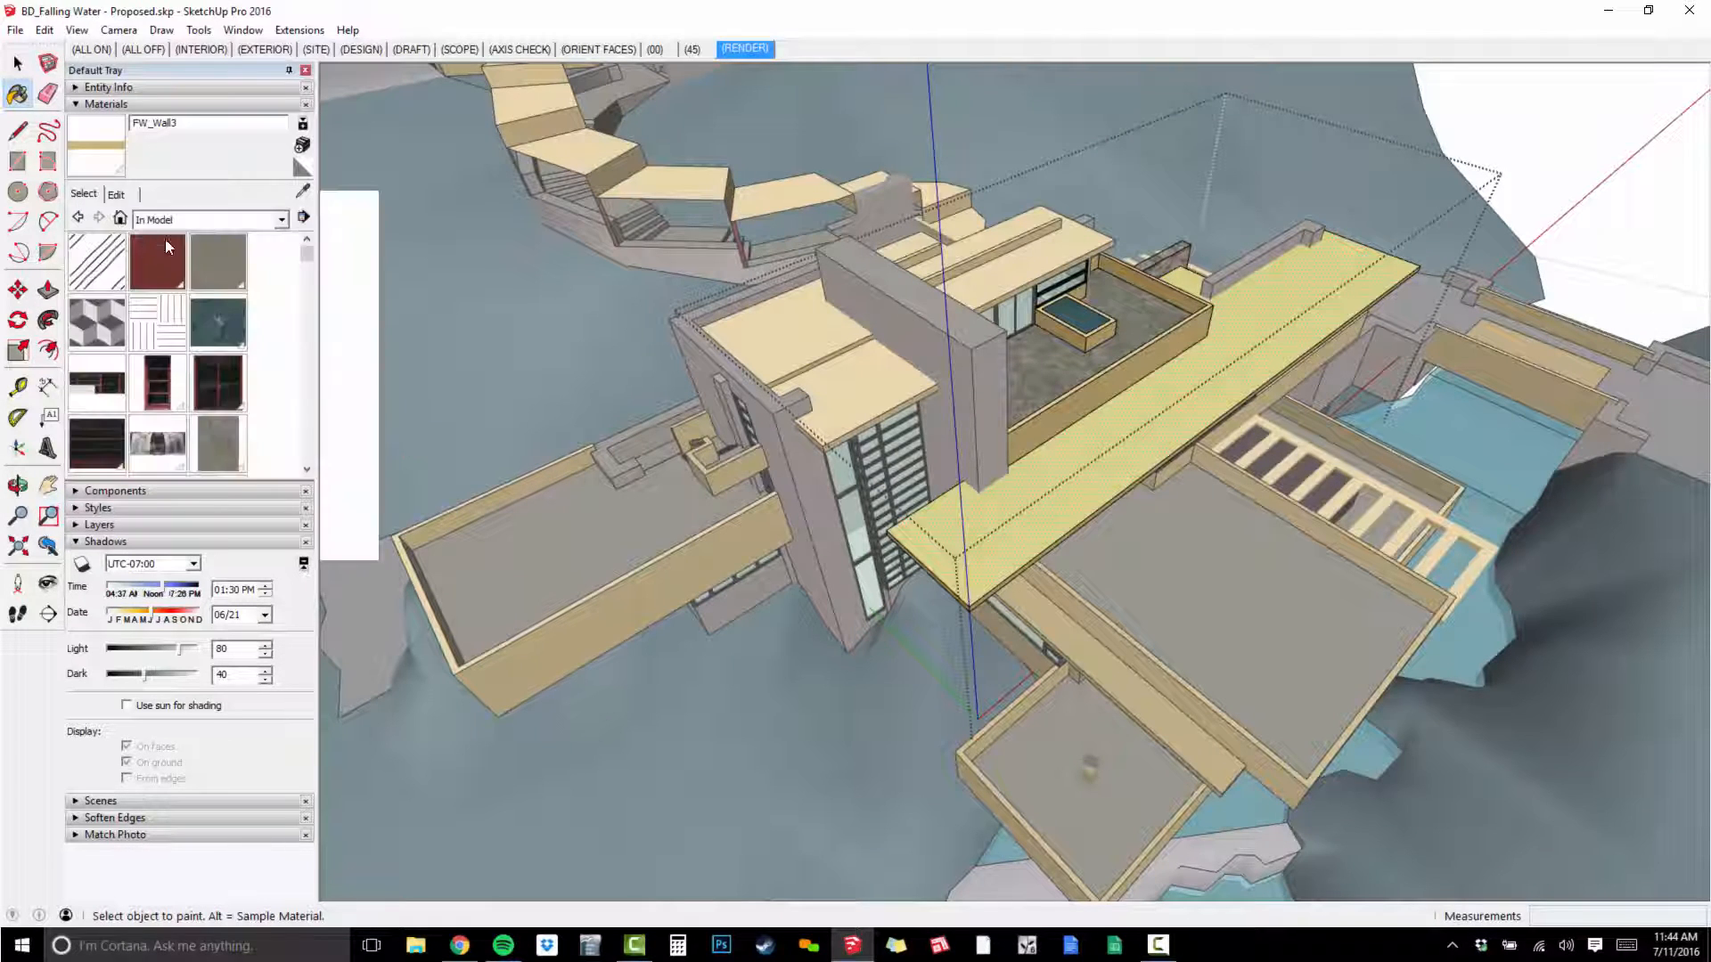
left_click(218, 221)
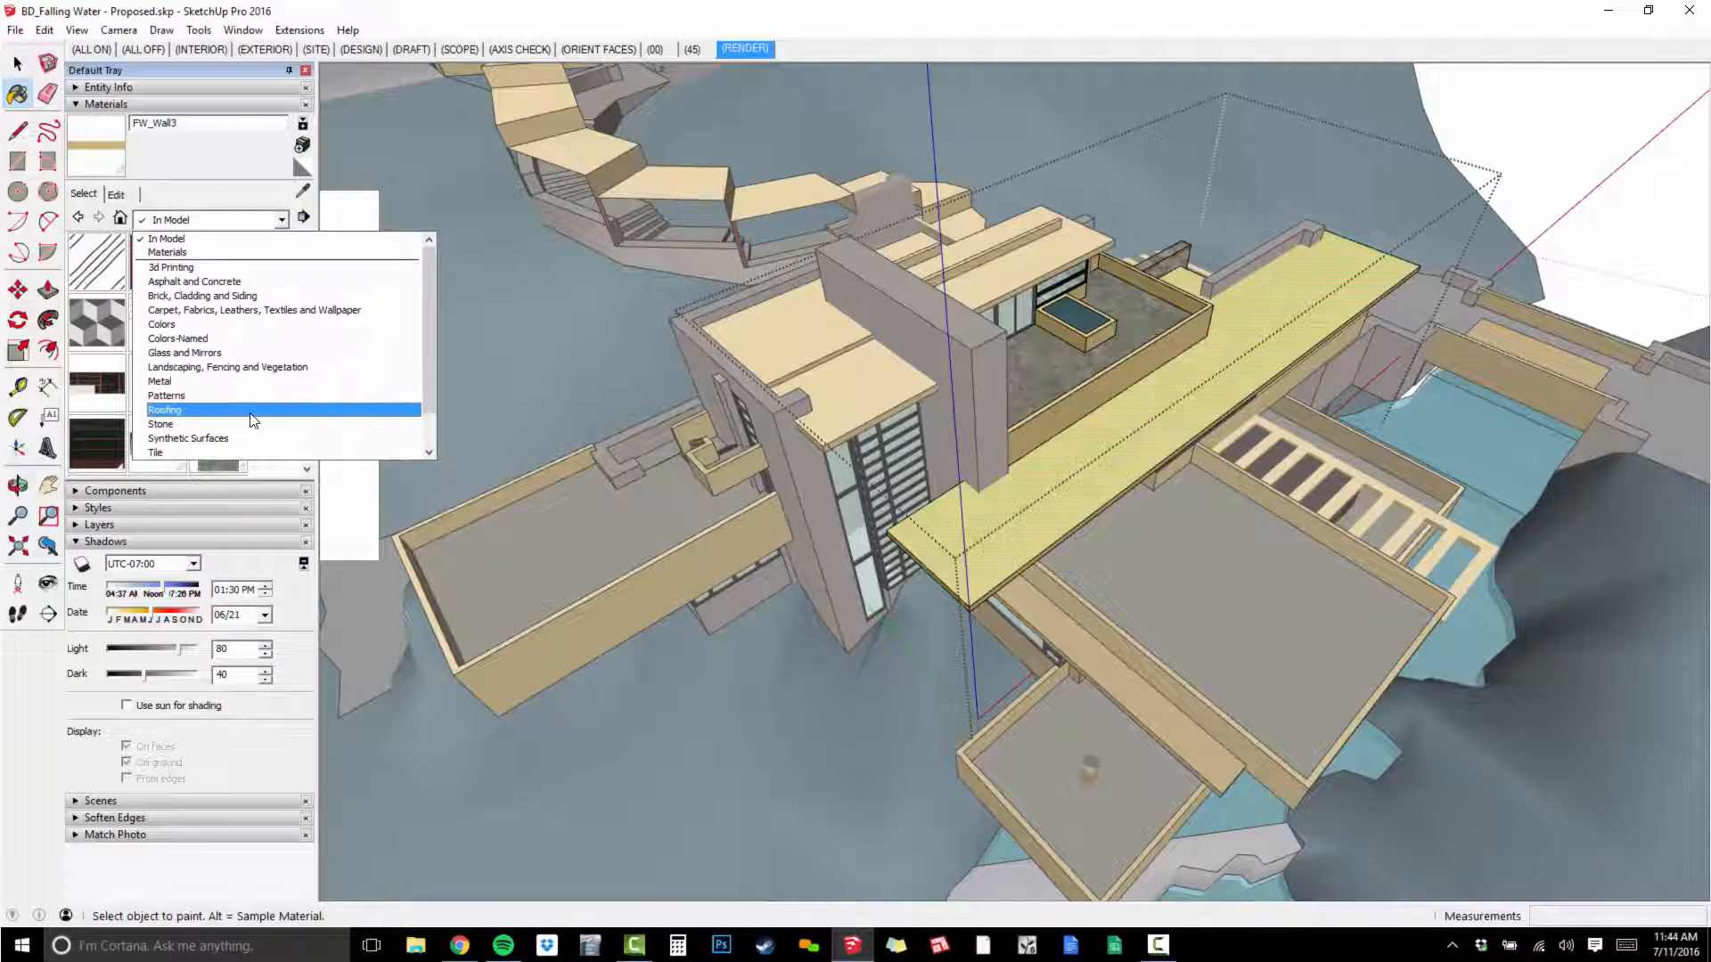
scroll(254, 419, "down", 1)
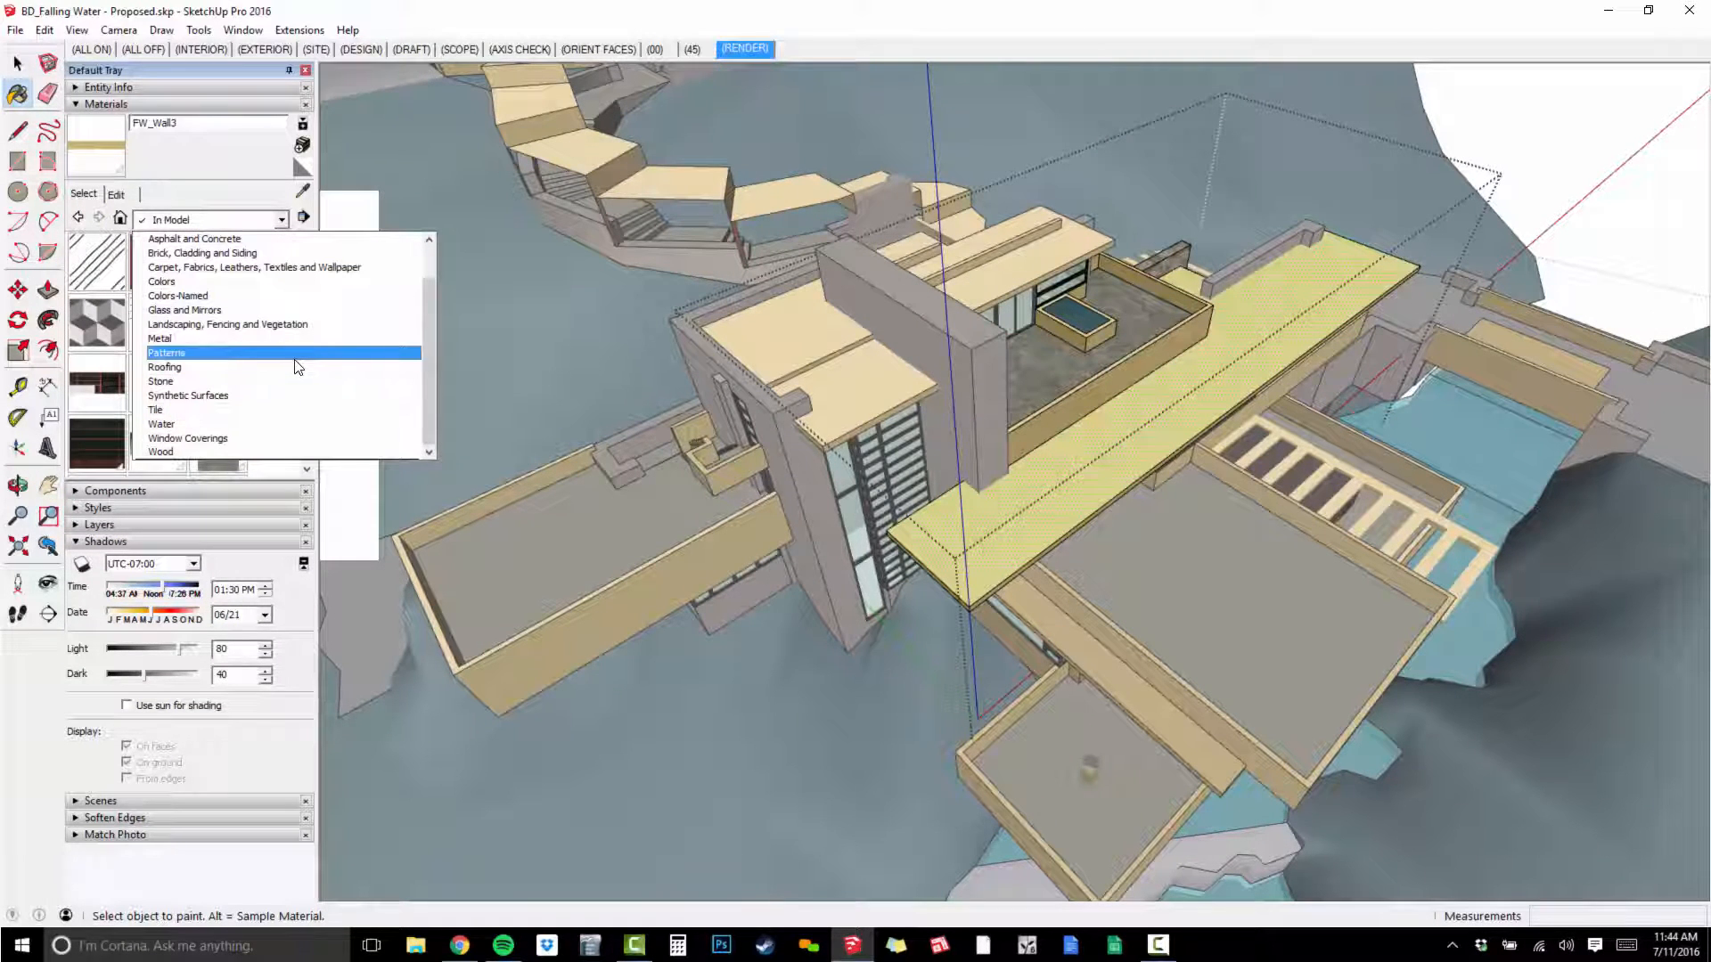
scroll(298, 367, "up", 2)
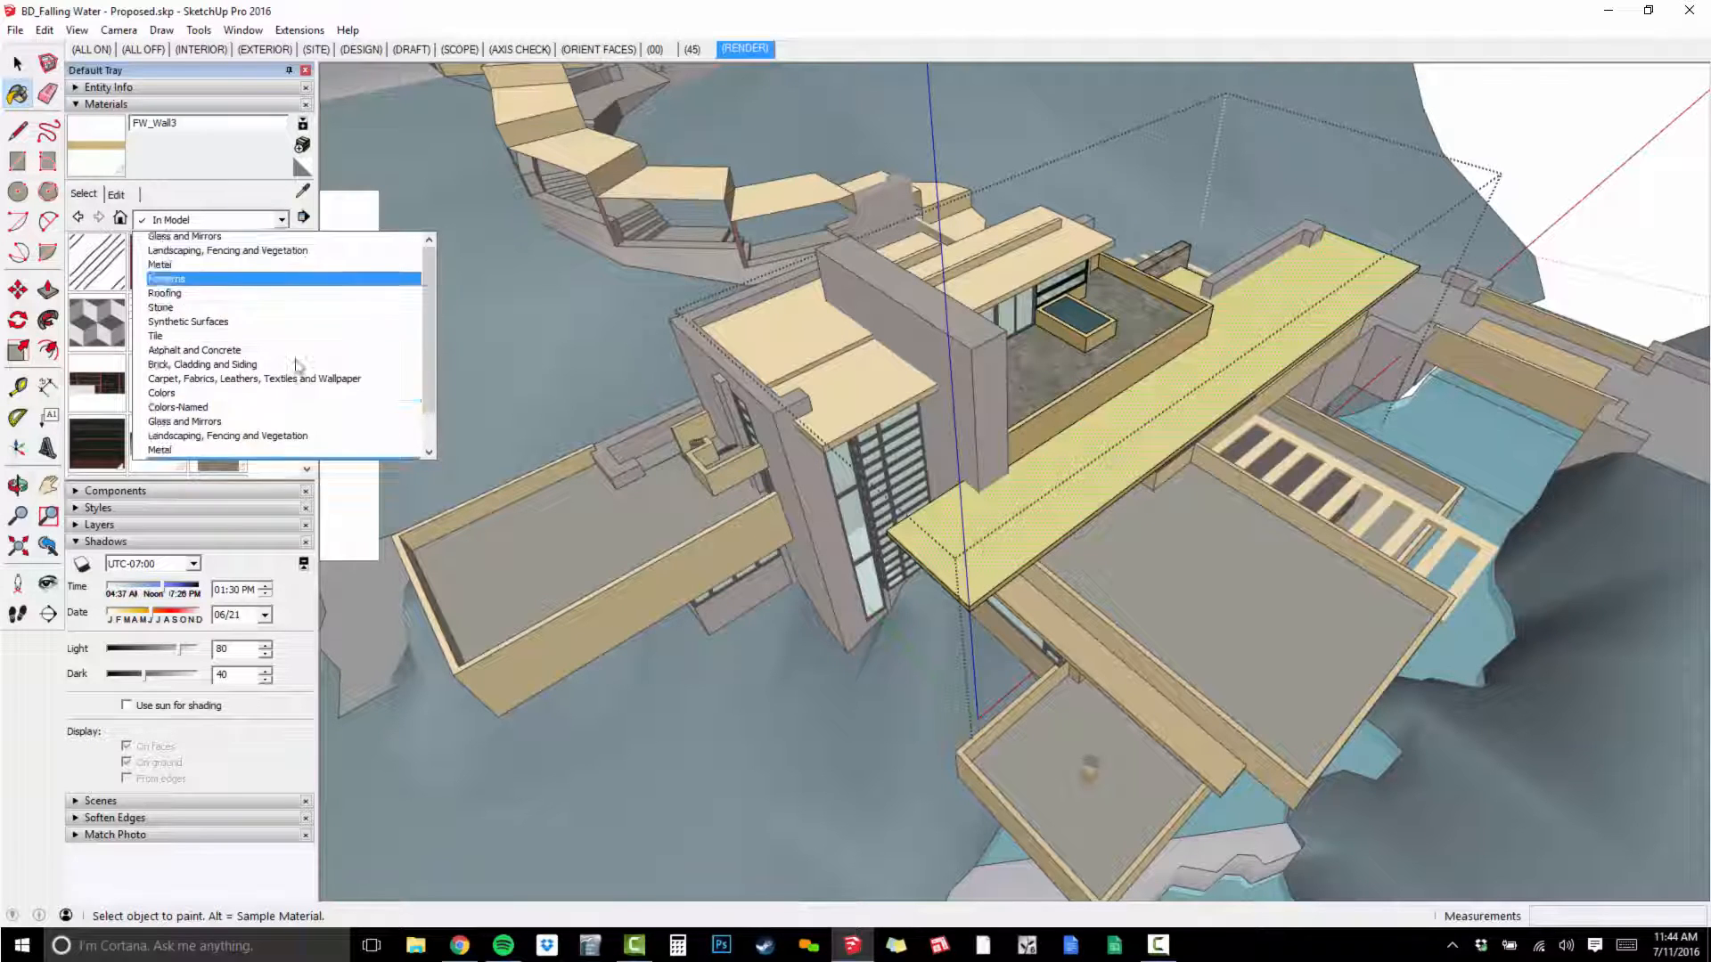
scroll(292, 387, "down", 2)
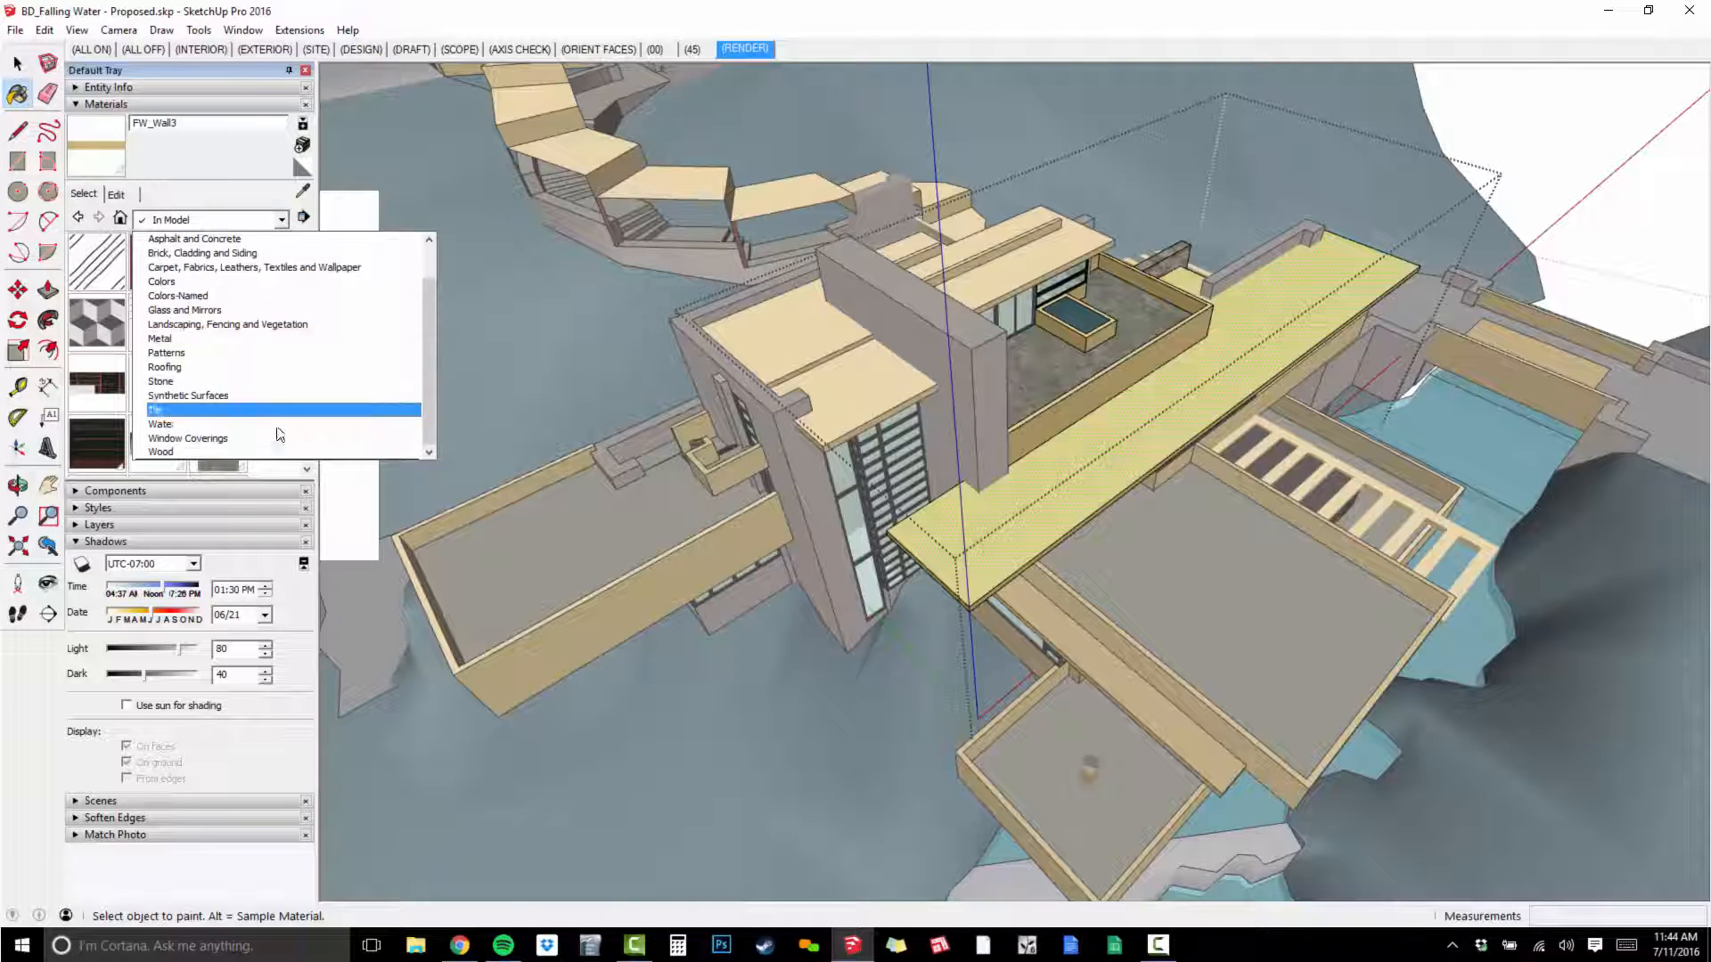
left_click(282, 325)
left_click(230, 437)
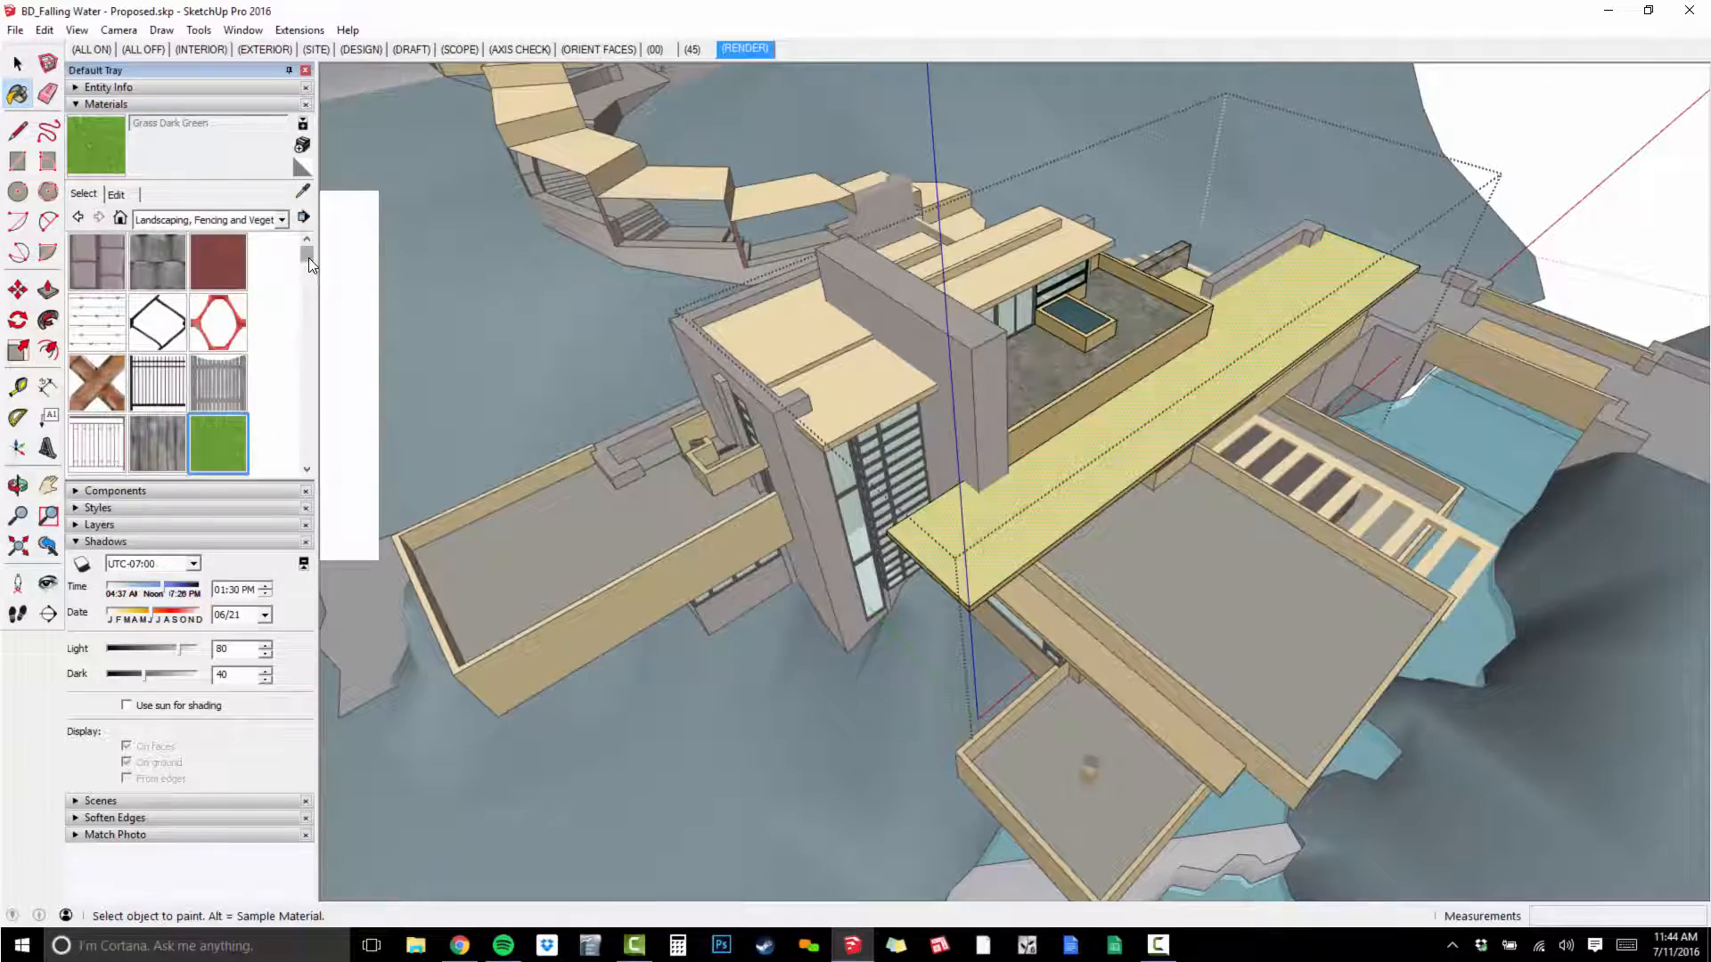
left_click_drag(308, 258, 301, 307)
left_click(98, 292)
left_click(1067, 491)
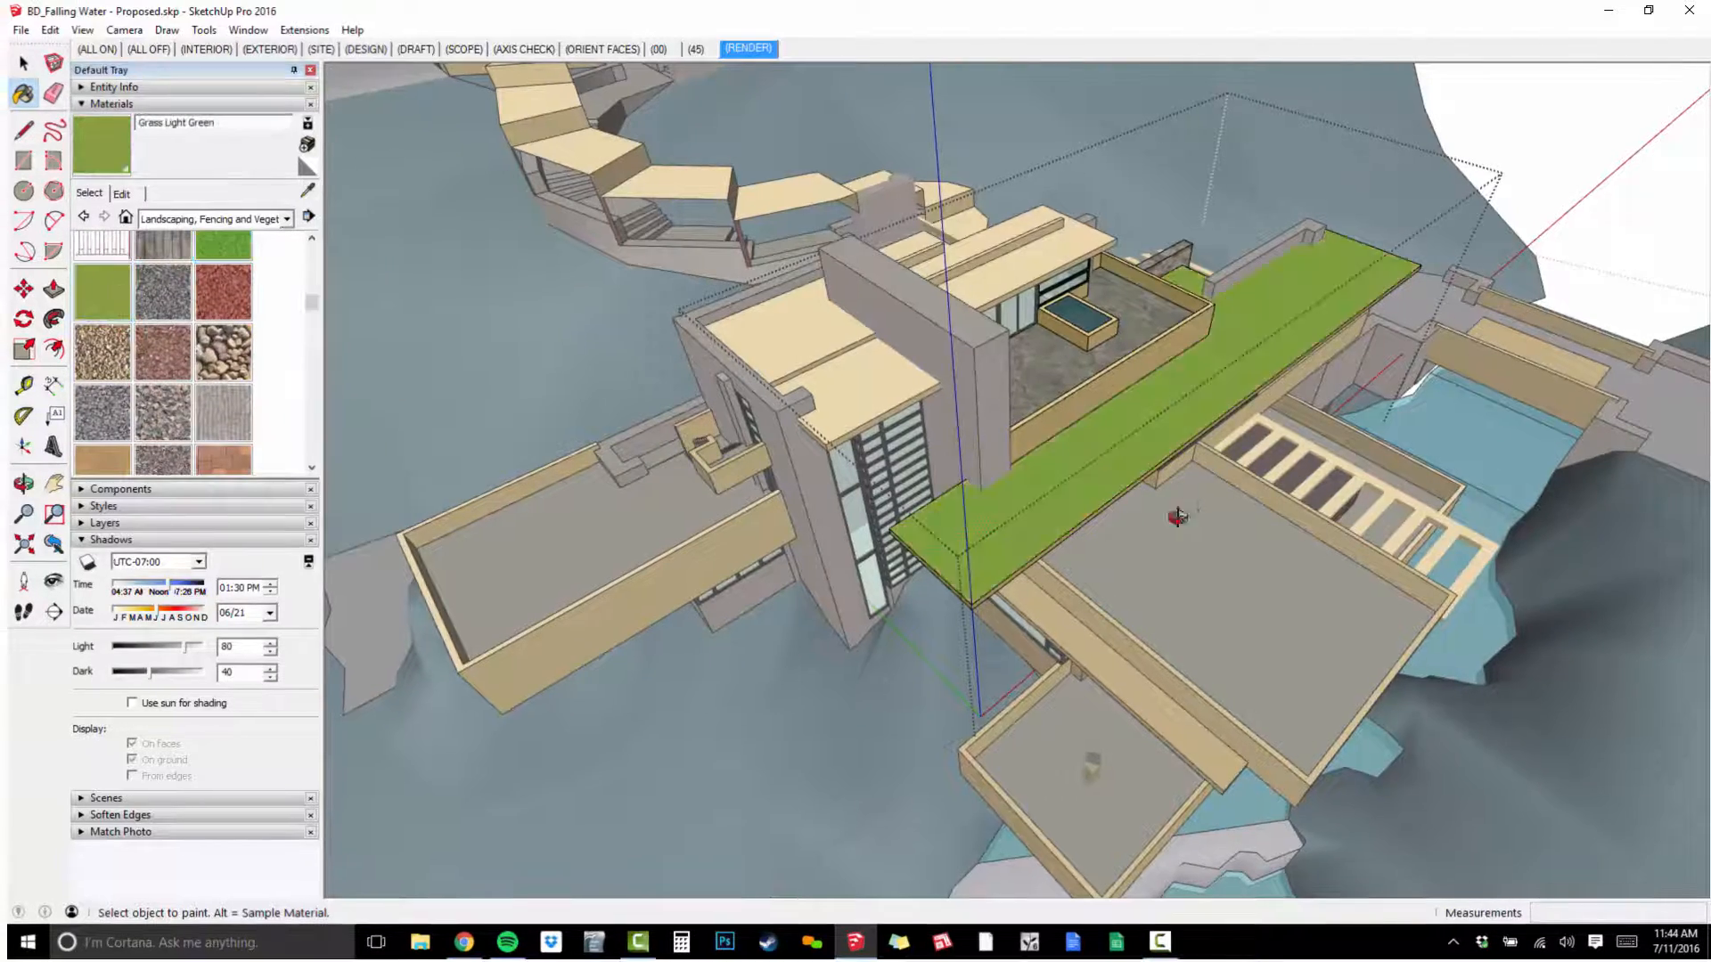
Open the upper roof above the highest terrace for editing and paint its top with Grass Light Green.
mouse_move(1177, 516)
middle_mouse_down()
mouse_move(931, 446)
mouse_move(922, 423)
middle_mouse_up()
key("space")
scroll(937, 214, "up", 3)
left_click(938, 214)
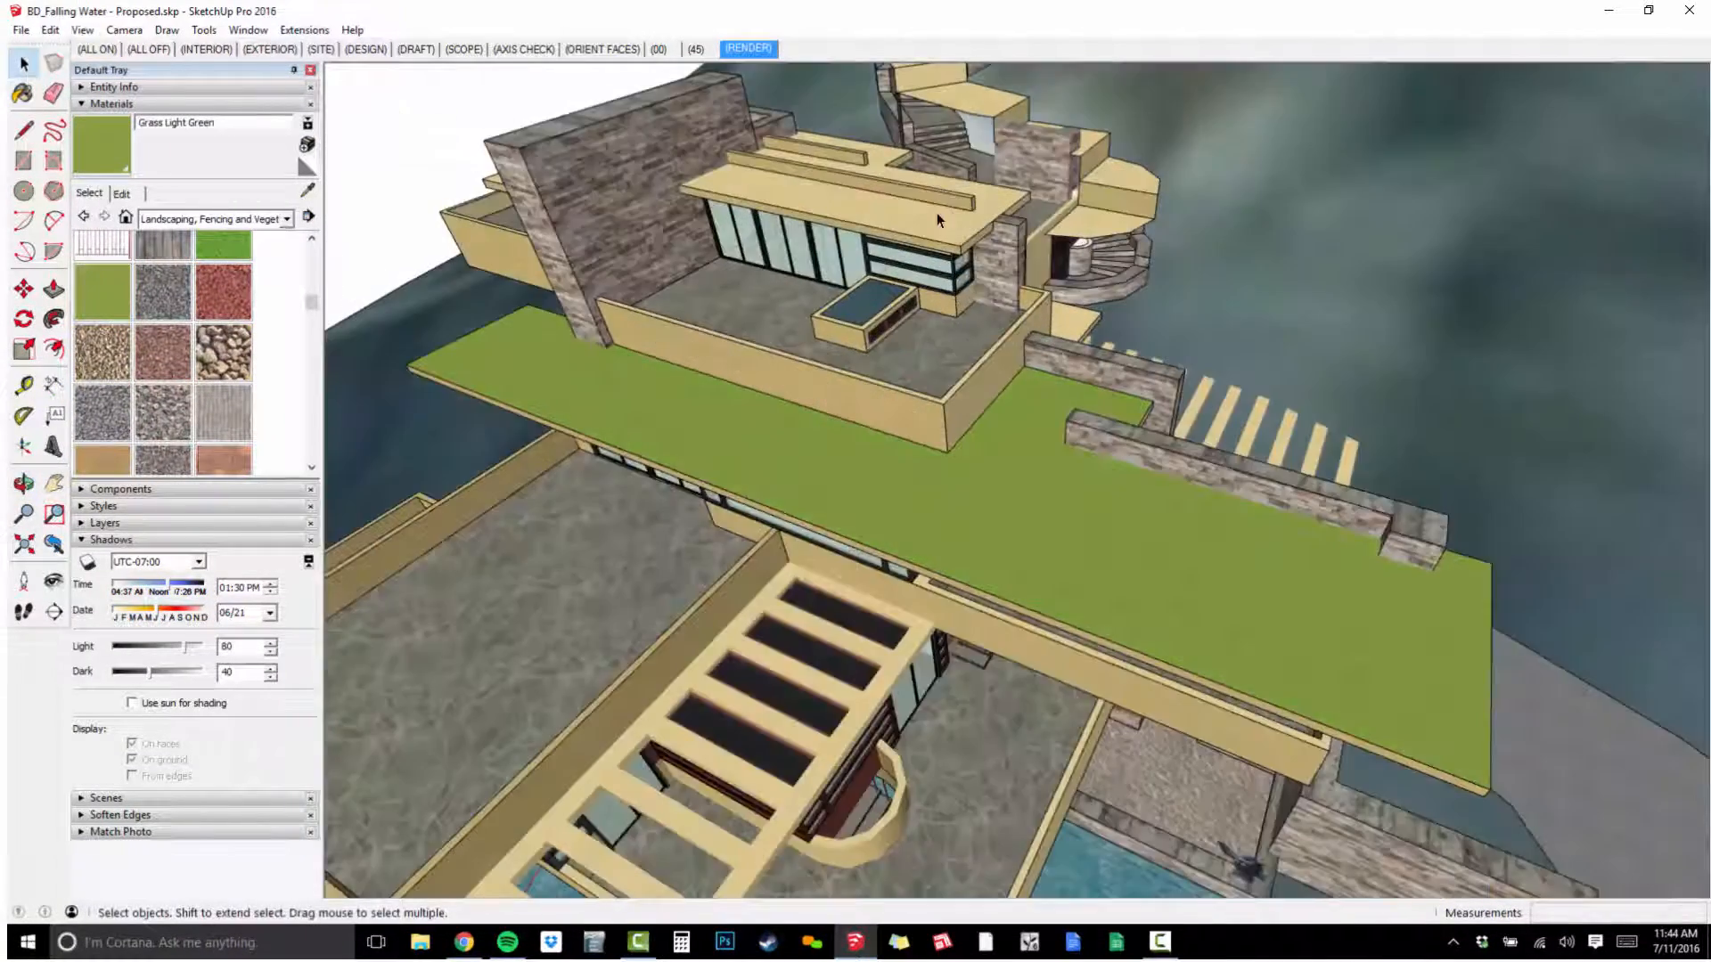
middle_click_drag(937, 214, 1032, 420, "shift")
double_click(999, 439)
triple_click(999, 439)
left_click(1006, 427)
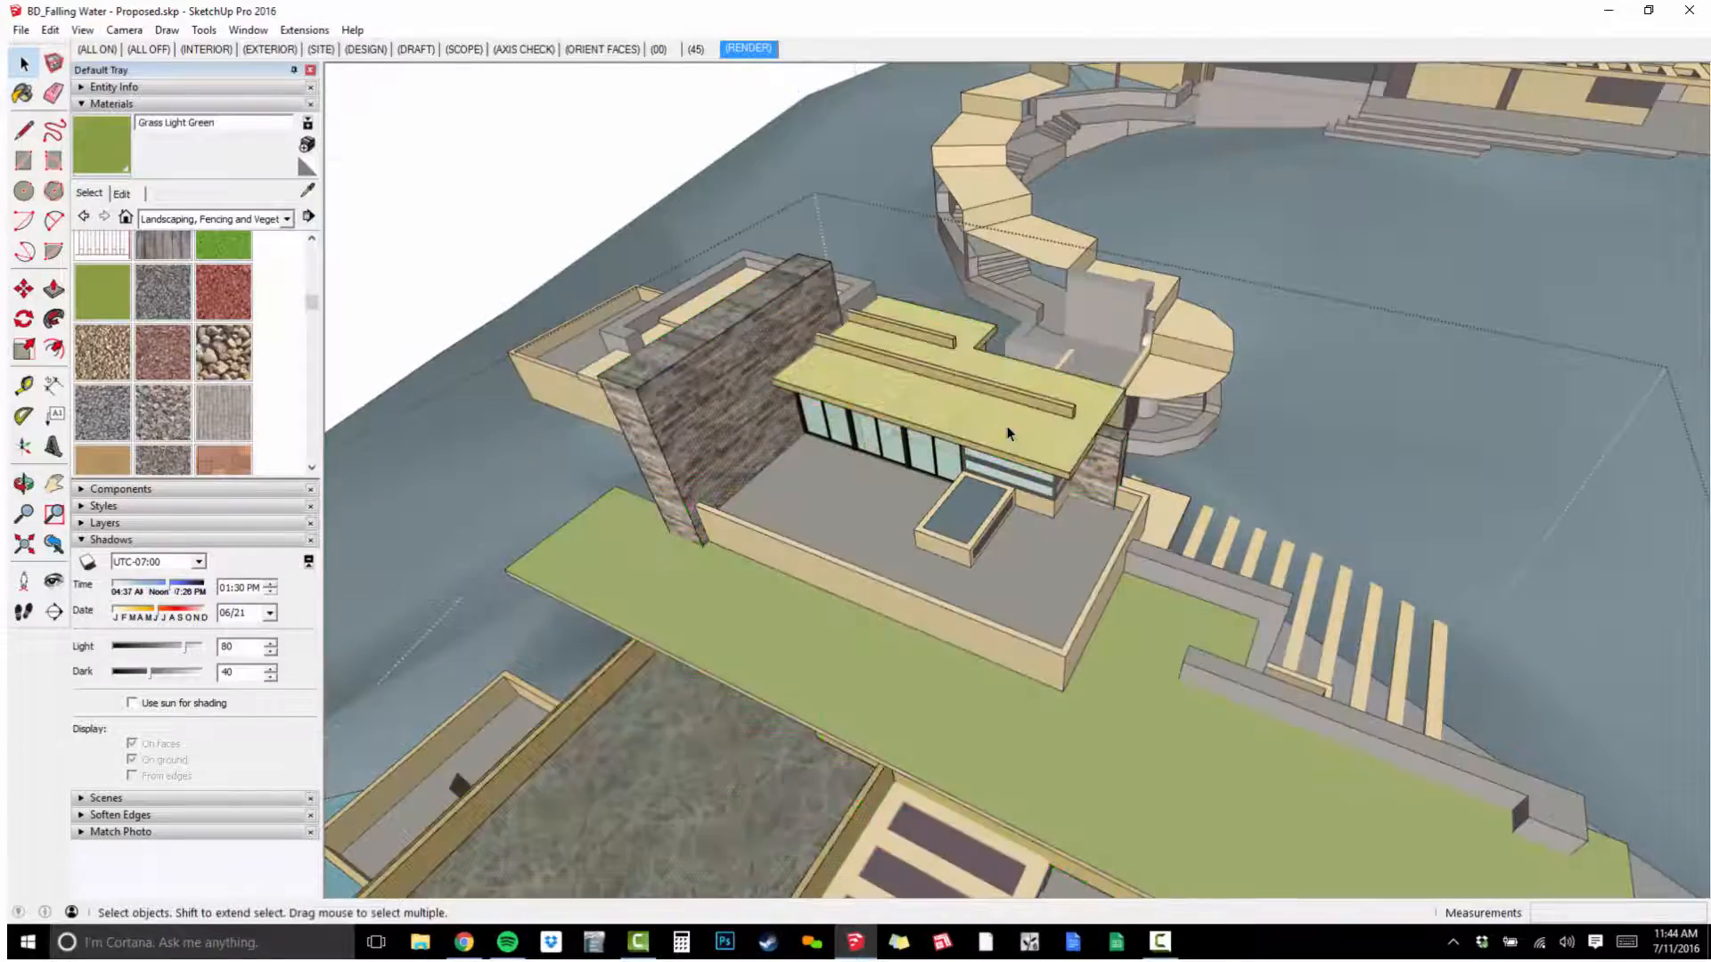
scroll(1007, 434, "up", 2)
key("b")
left_click(1015, 416)
Open the stone tower's flat roof for editing and paint both of its levels with Grass Light Green.
scroll(1015, 416, "down", 4)
middle_click_drag(977, 638, 989, 445, "shift")
mouse_move(989, 446)
middle_mouse_down()
mouse_move(1042, 366)
mouse_move(1230, 392)
middle_mouse_up()
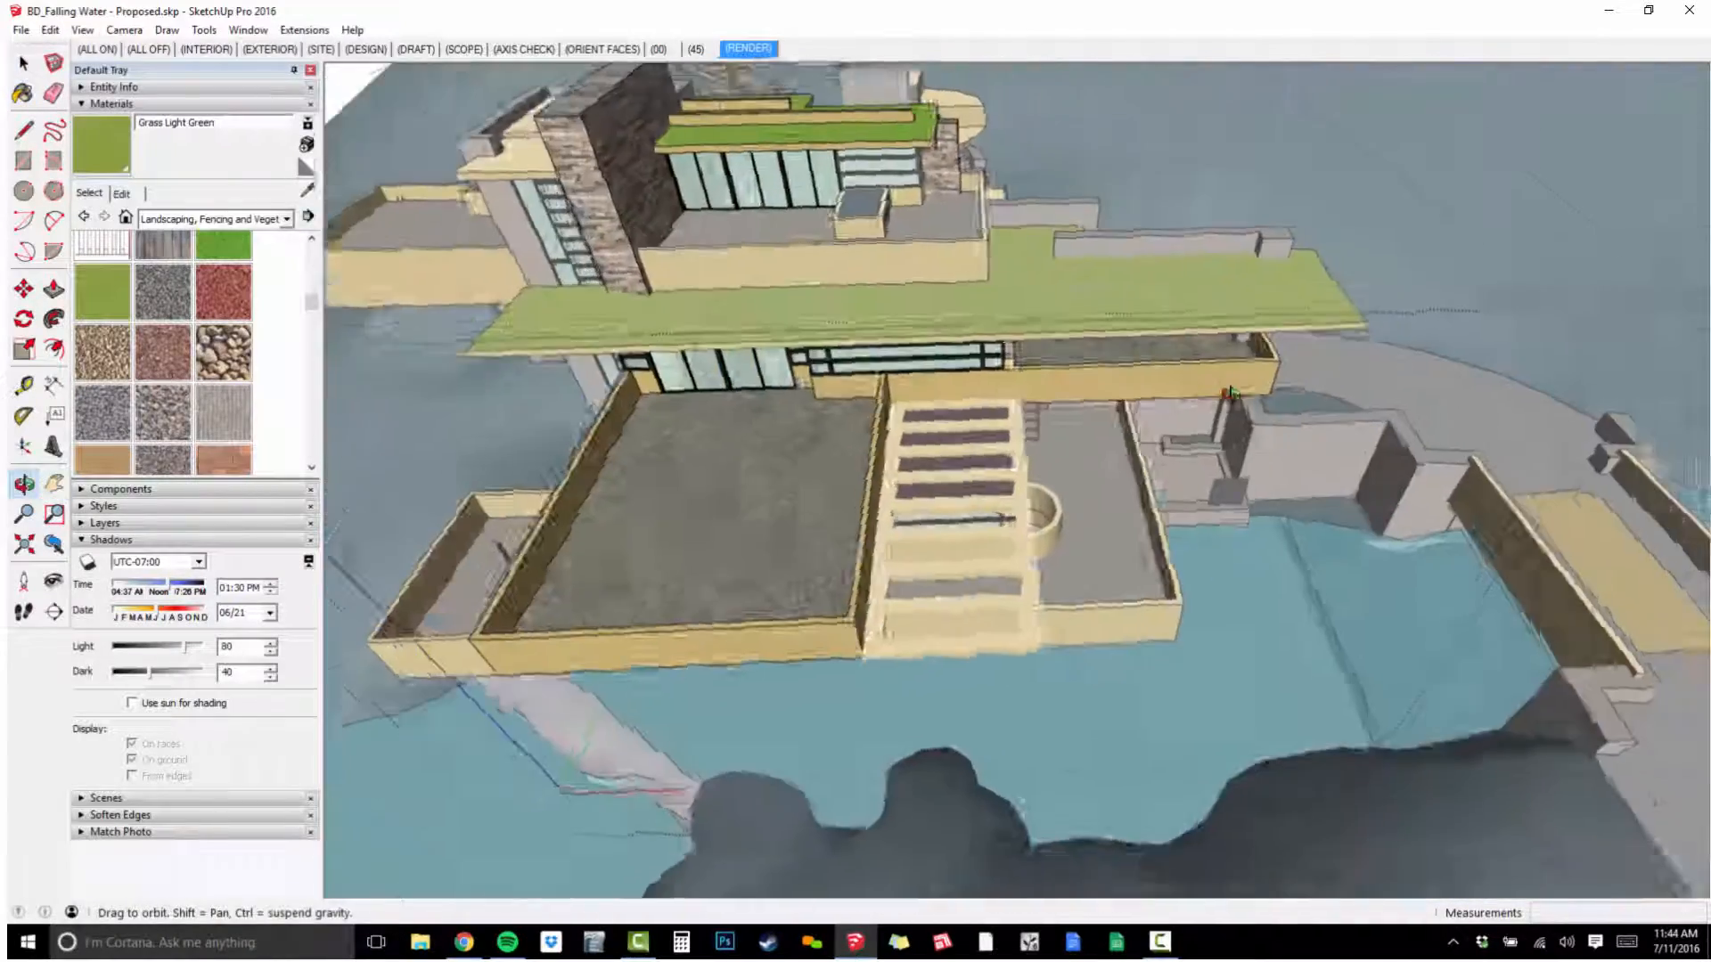
scroll(1230, 392, "down", 3)
key("space")
left_click(956, 485)
middle_click_drag(954, 485, 1233, 447)
scroll(943, 242, "up", 5)
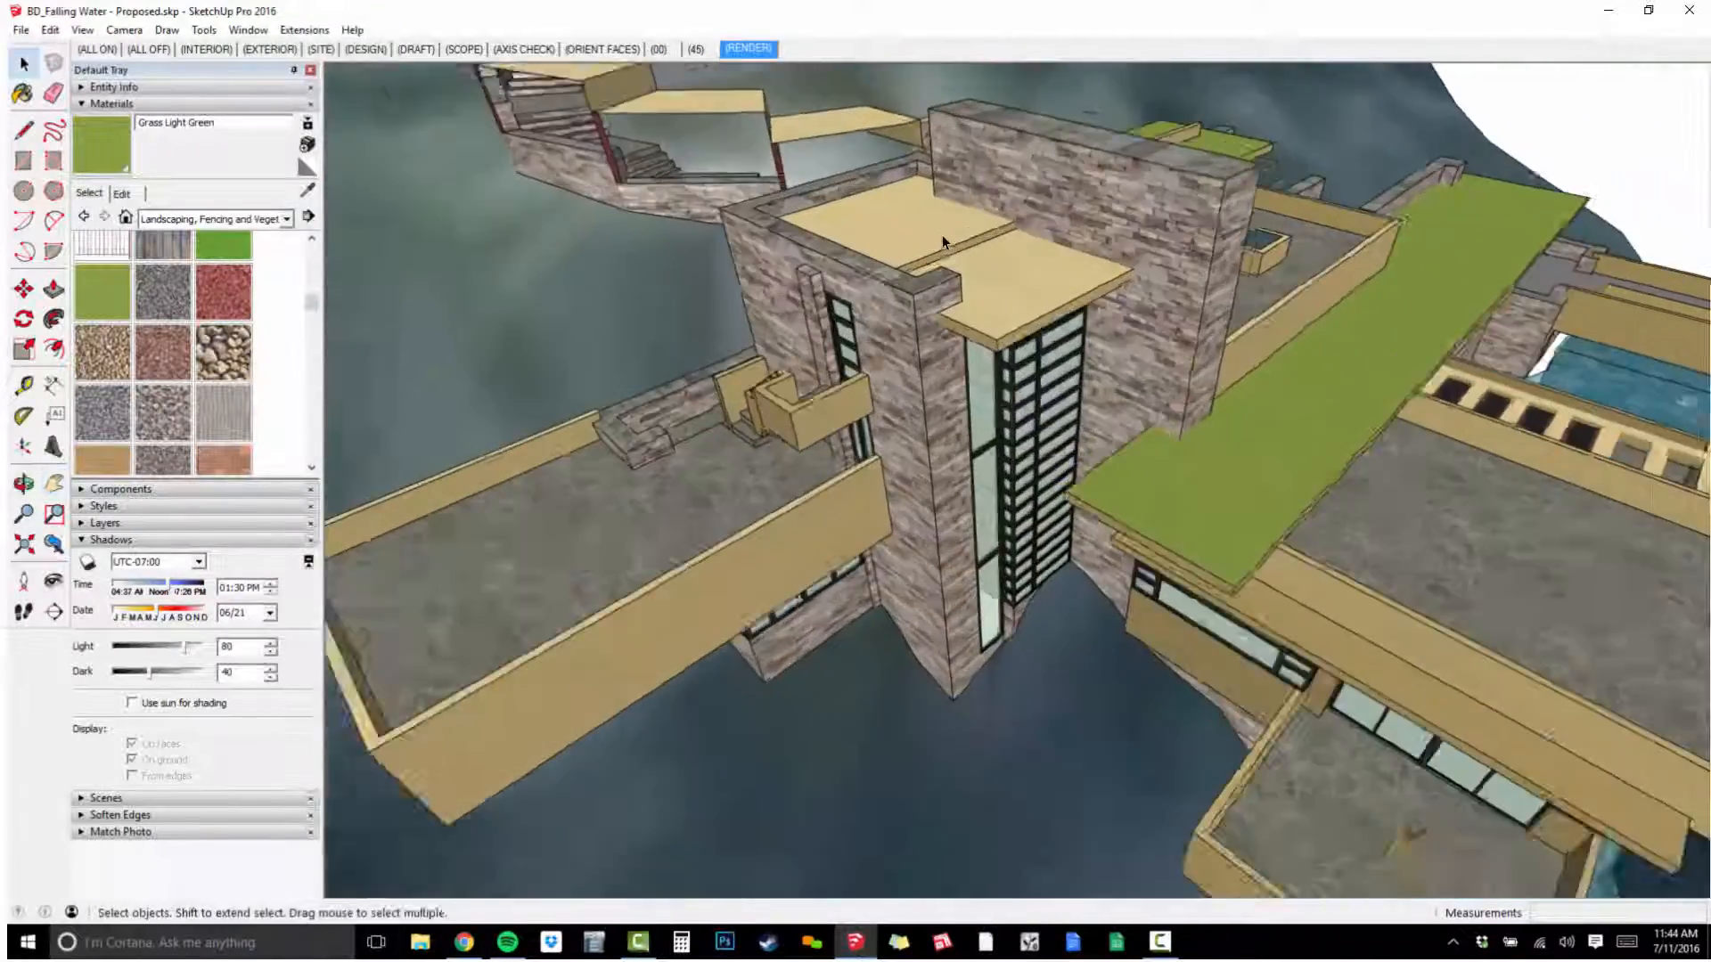
scroll(943, 239, "up", 1)
double_click(943, 238)
triple_click(943, 239)
scroll(1018, 233, "up", 3)
middle_click_drag(1018, 234, 1054, 367)
left_click(1051, 363)
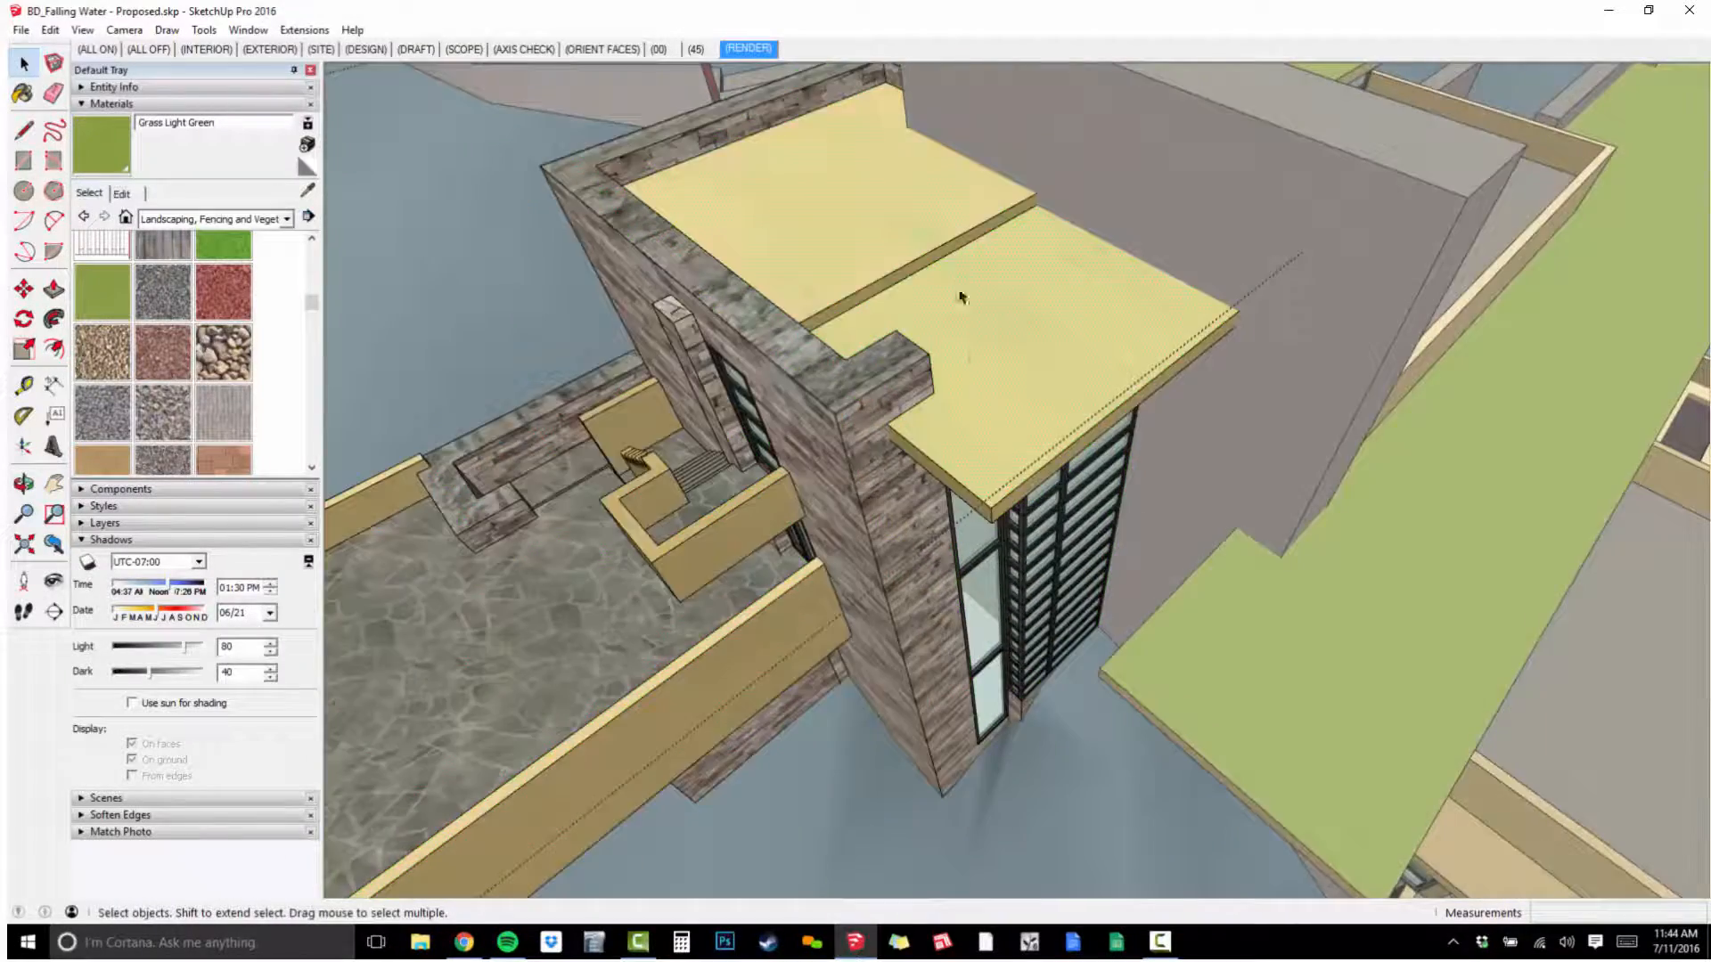
scroll(971, 356, "down", 3)
key("b")
left_click(975, 343)
left_click(971, 292)
Try to remove the parapet walls of the rear terrace beside the stone tower with Push/Pull.
scroll(973, 294, "down", 4)
mouse_move(1105, 437)
middle_mouse_down()
mouse_move(1060, 436)
mouse_move(960, 303)
mouse_move(917, 621)
mouse_move(757, 562)
mouse_move(855, 401)
middle_mouse_up()
scroll(712, 396, "up", 4)
middle_click_drag(713, 396, 1470, 445, "shift")
scroll(909, 459, "up", 3)
middle_click_drag(908, 459, 947, 445)
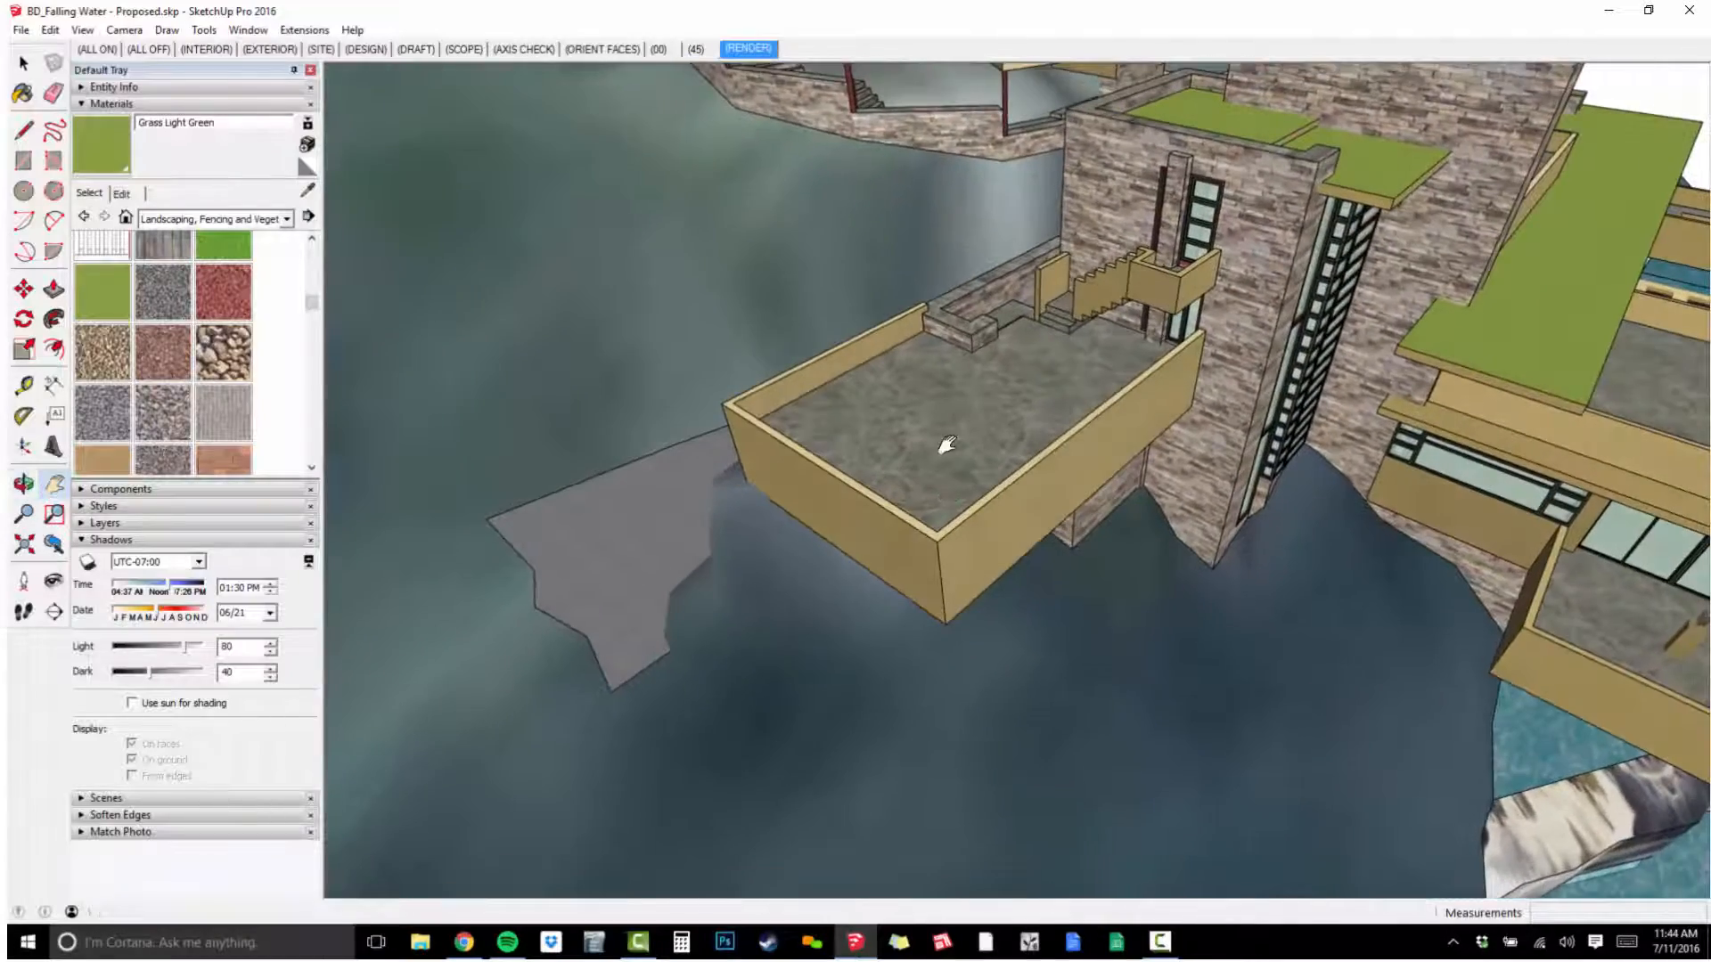
key("p")
scroll(852, 338, "up", 3)
key("space")
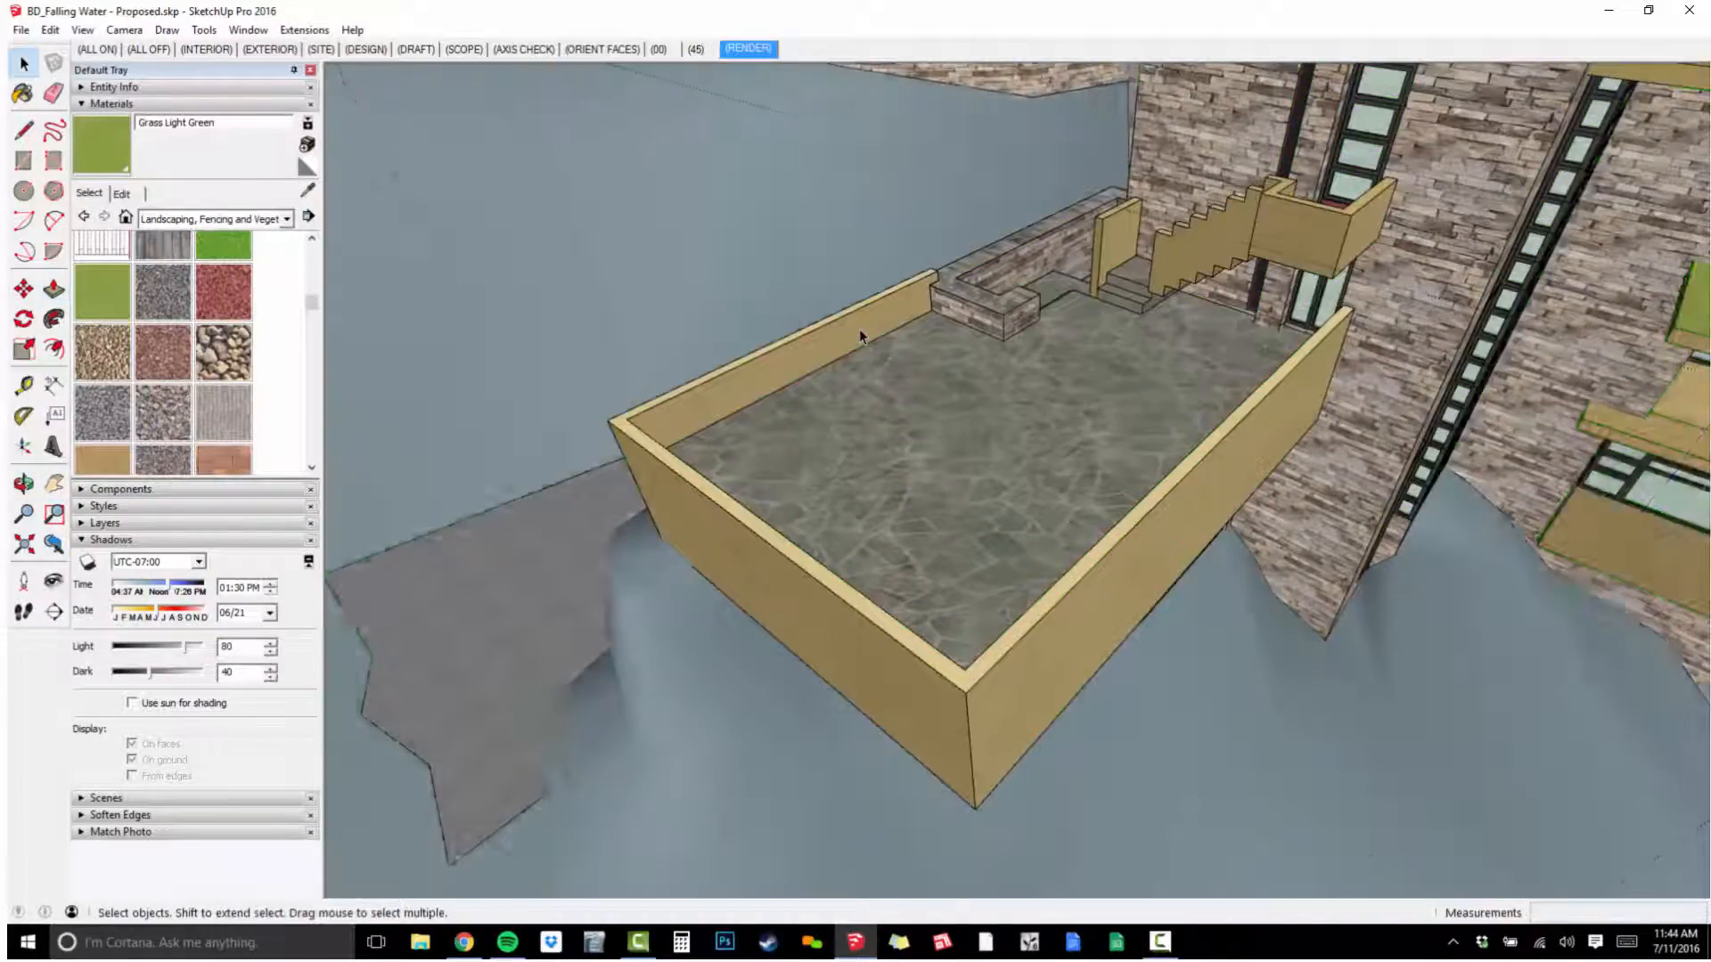
left_click(859, 330)
middle_click_drag(858, 331, 1180, 490)
middle_click_drag(1181, 490, 1675, 507, "shift")
key("p")
left_click(1213, 410)
double_click(1436, 399)
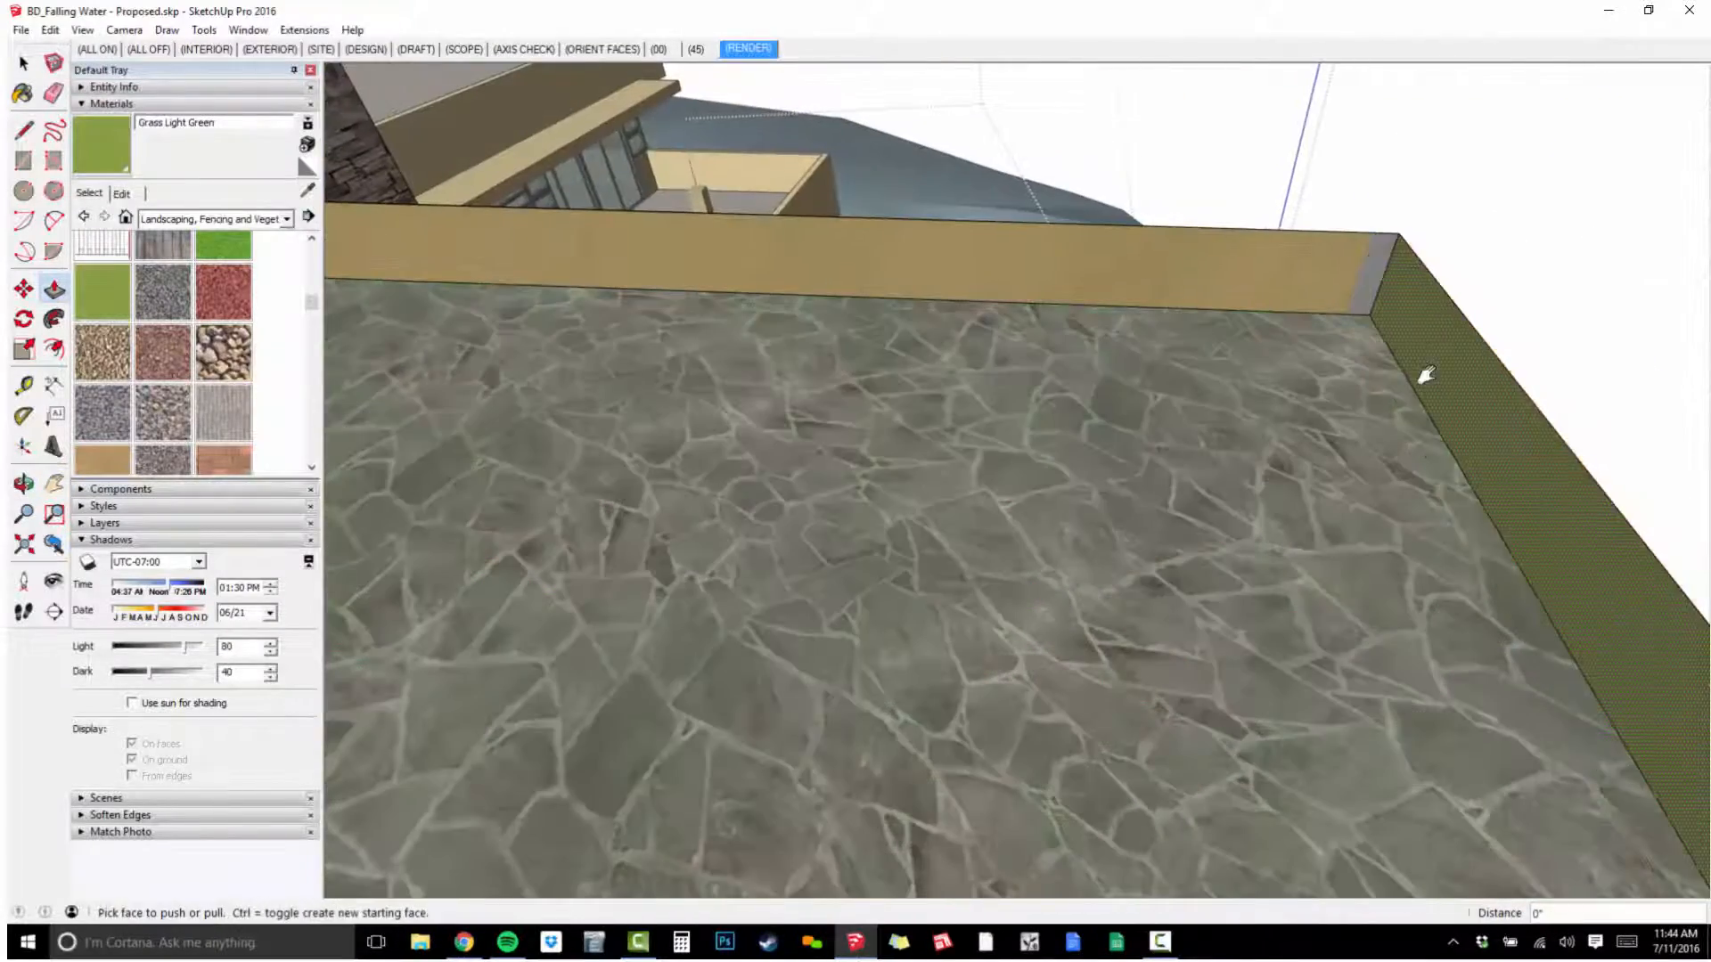
middle_click_drag(1425, 374, 499, 392)
scroll(624, 428, "down", 5)
middle_click_drag(623, 427, 641, 490, "shift")
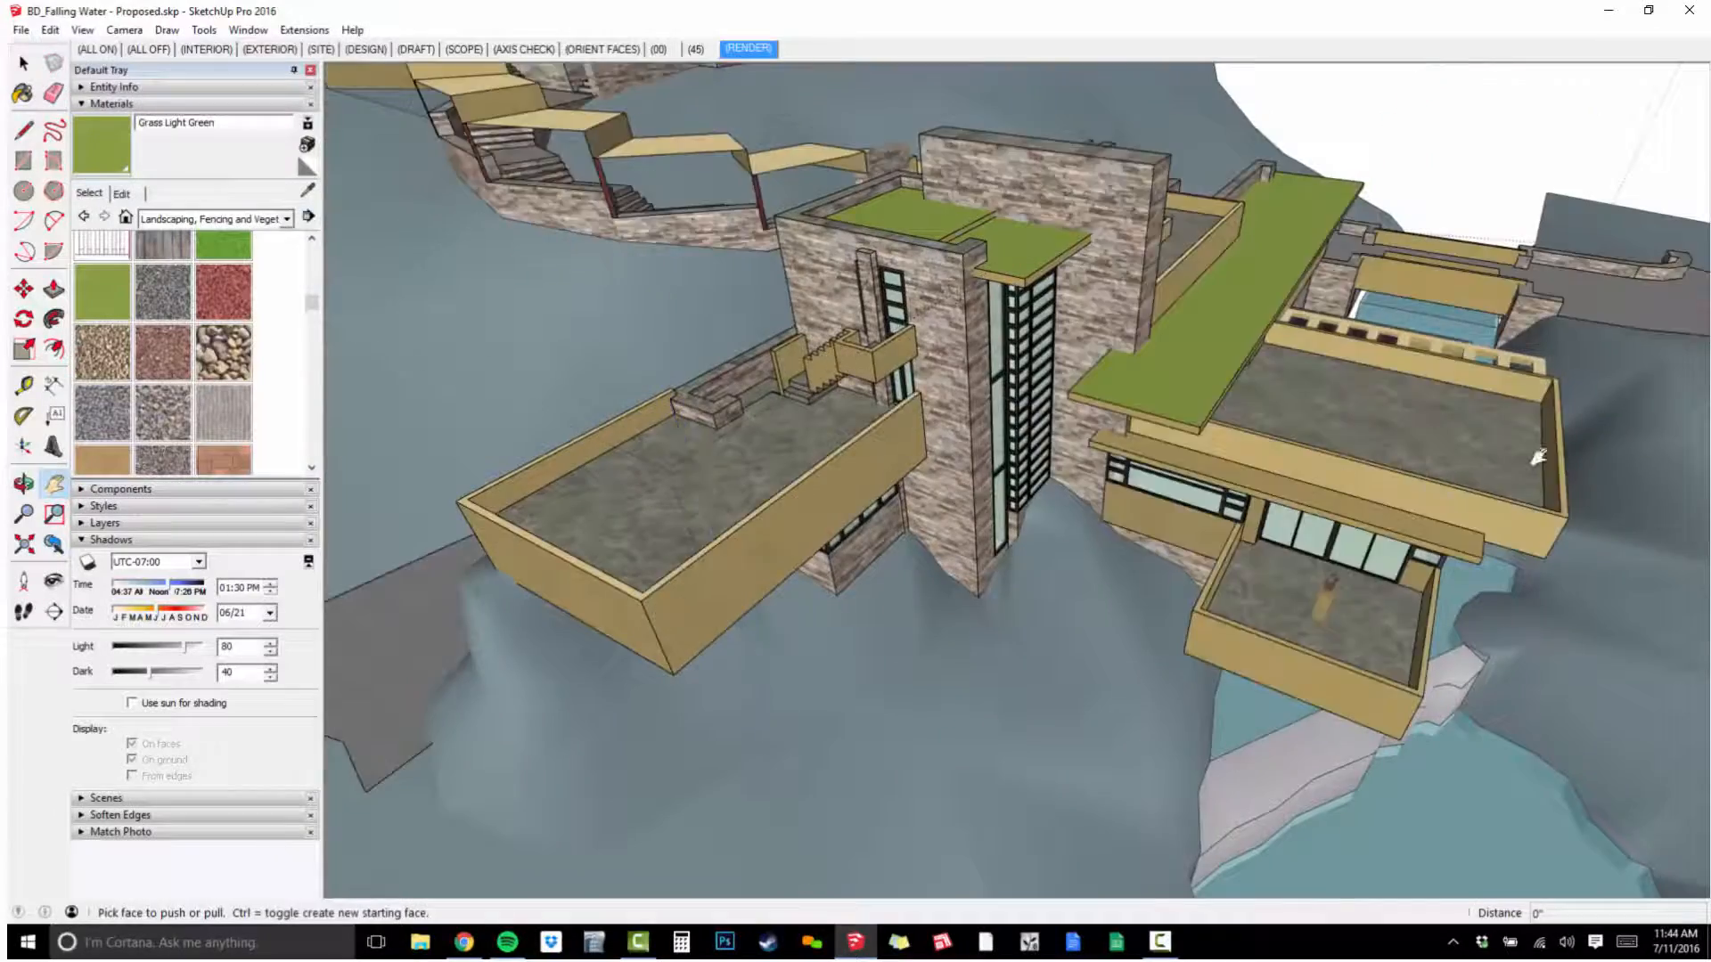
Open the large main terrace for editing and push its parapet walls flush with the floor using Push/Pull.
scroll(1533, 381, "up", 4)
key("space")
triple_click(1484, 344)
scroll(1484, 344, "up", 3)
middle_click_drag(1300, 410, 1073, 361)
left_click(1560, 361)
key("p")
double_click(1598, 321)
double_click(1238, 334)
scroll(1238, 339, "down", 3)
middle_click_drag(1238, 338, 918, 347)
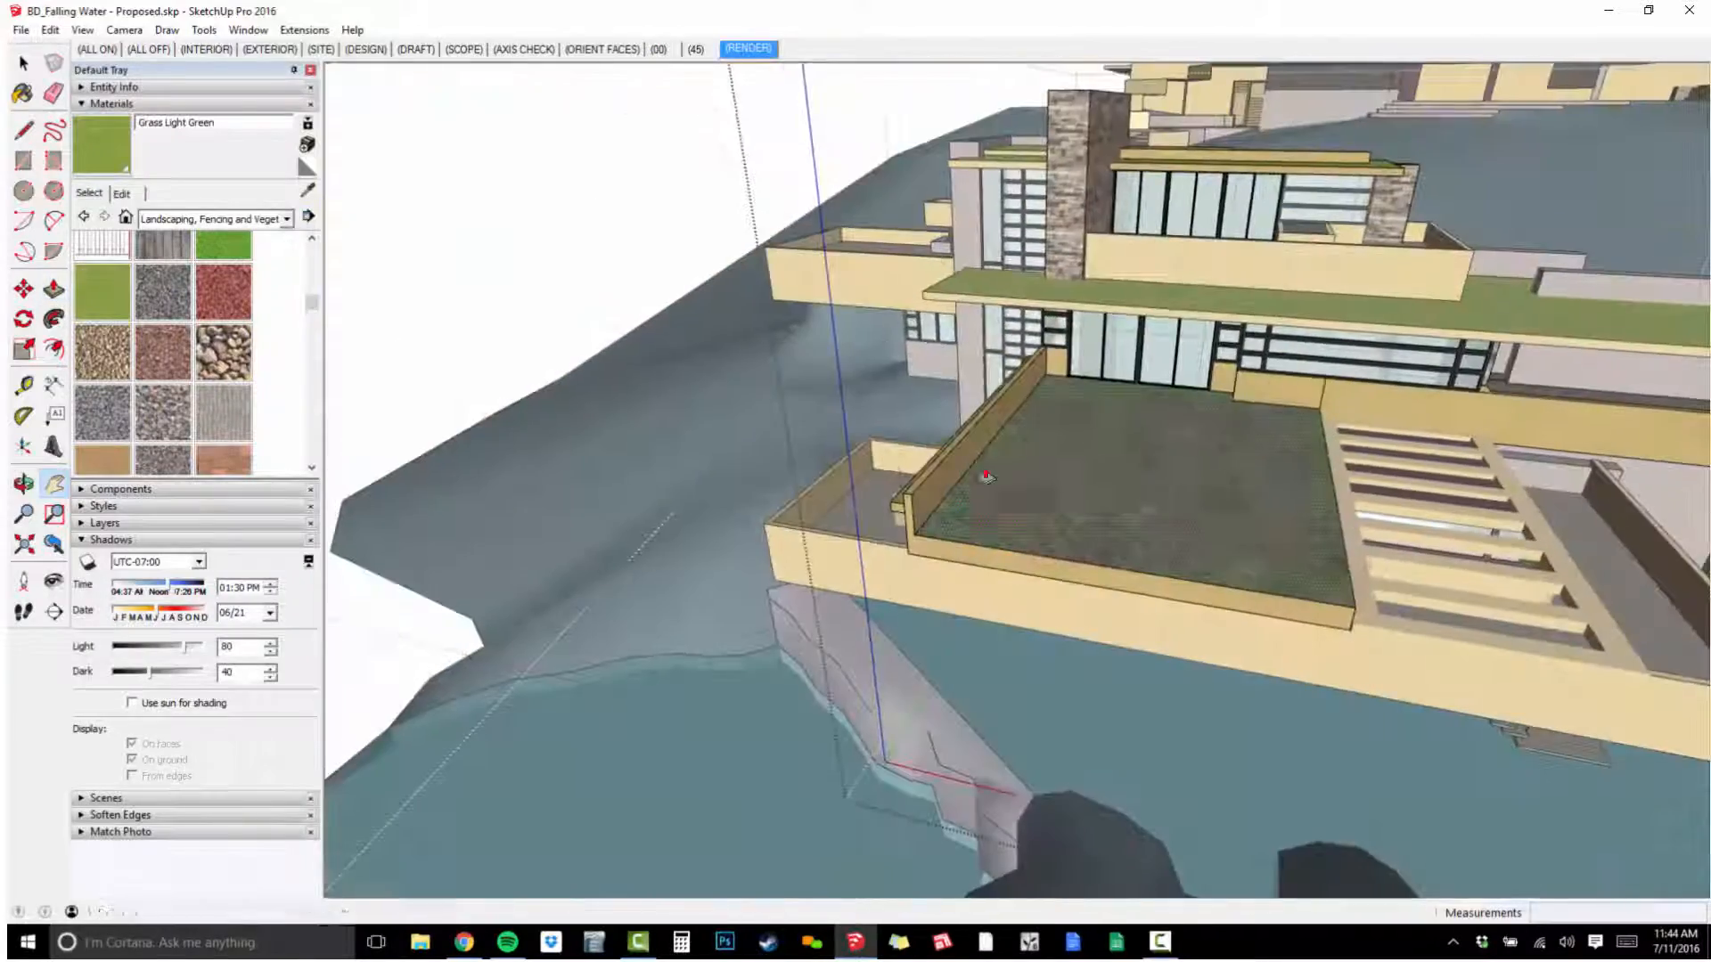
double_click(973, 460)
middle_click_drag(973, 460, 1018, 467)
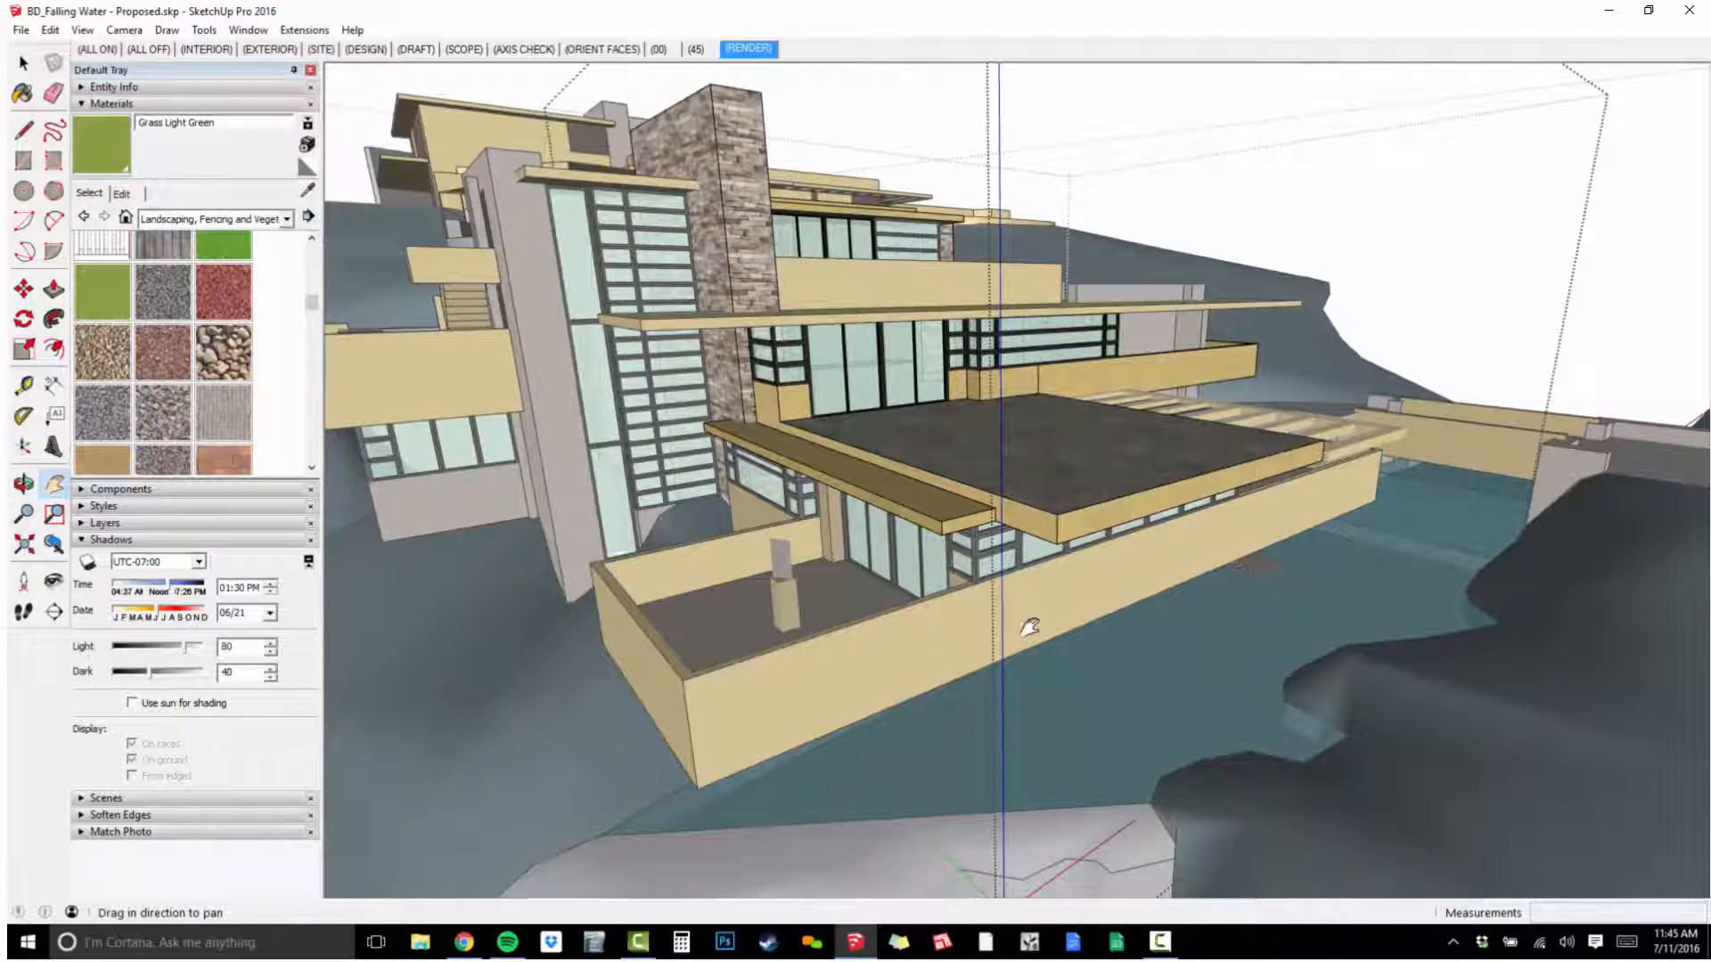
Make a group from the large terrace's floor face together with its boundary edges.
middle_click_drag(992, 588, 1283, 443)
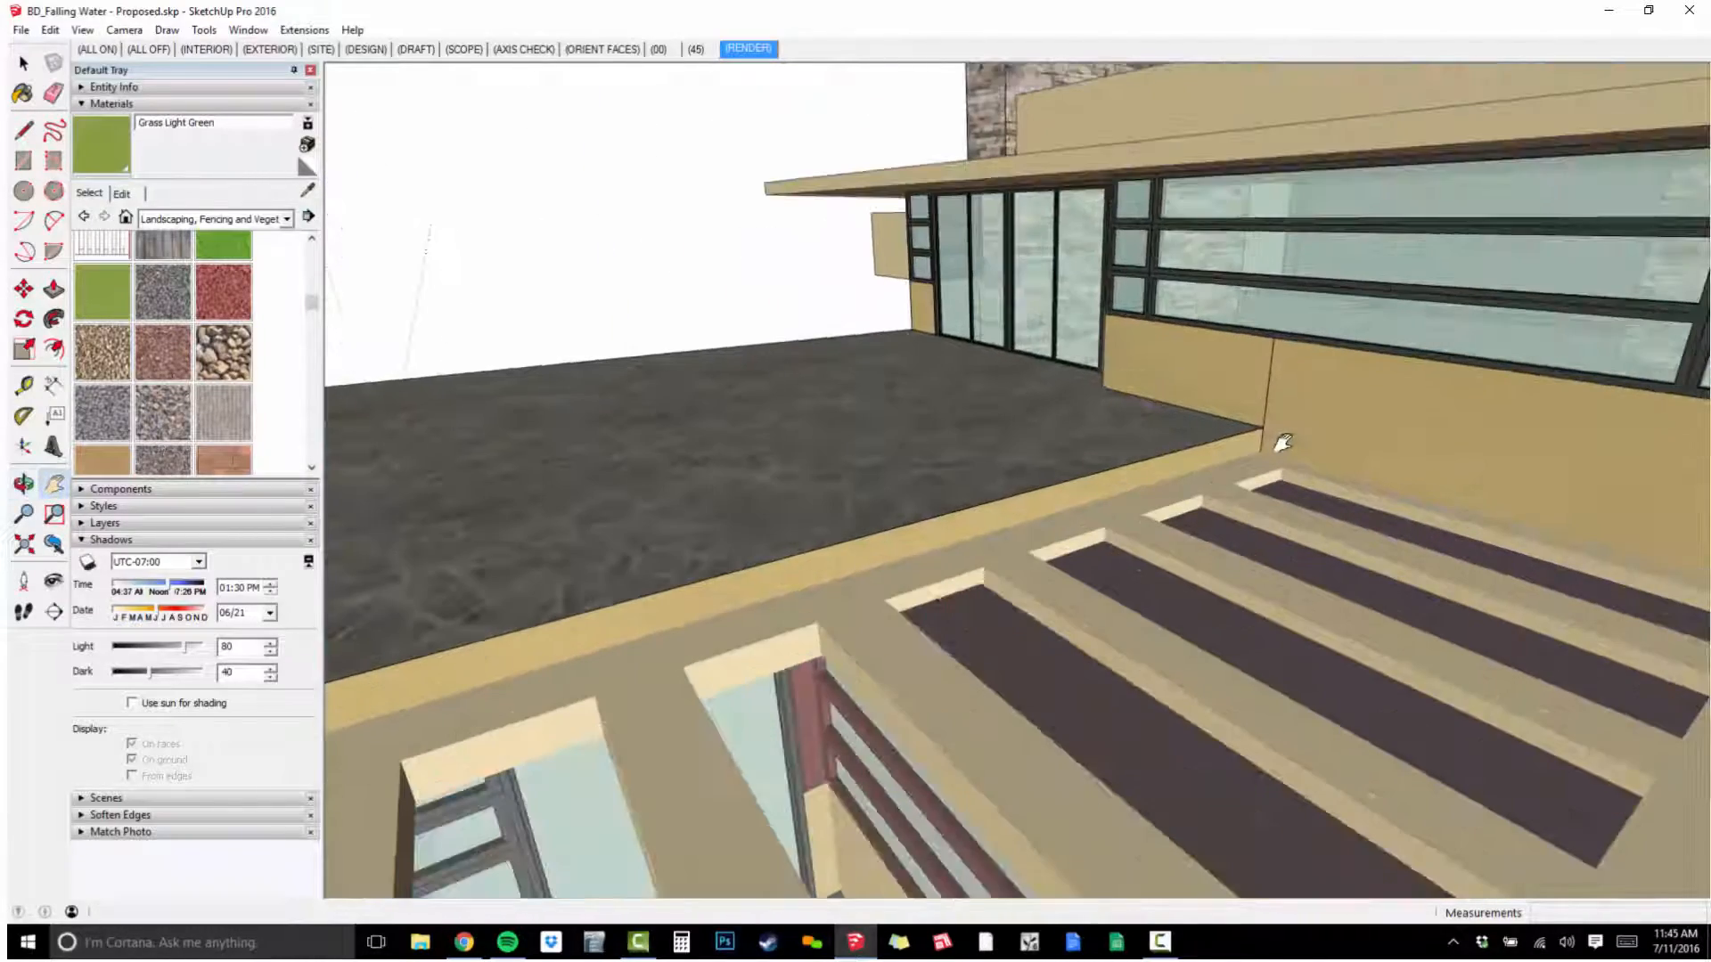
scroll(1247, 427, "down", 6)
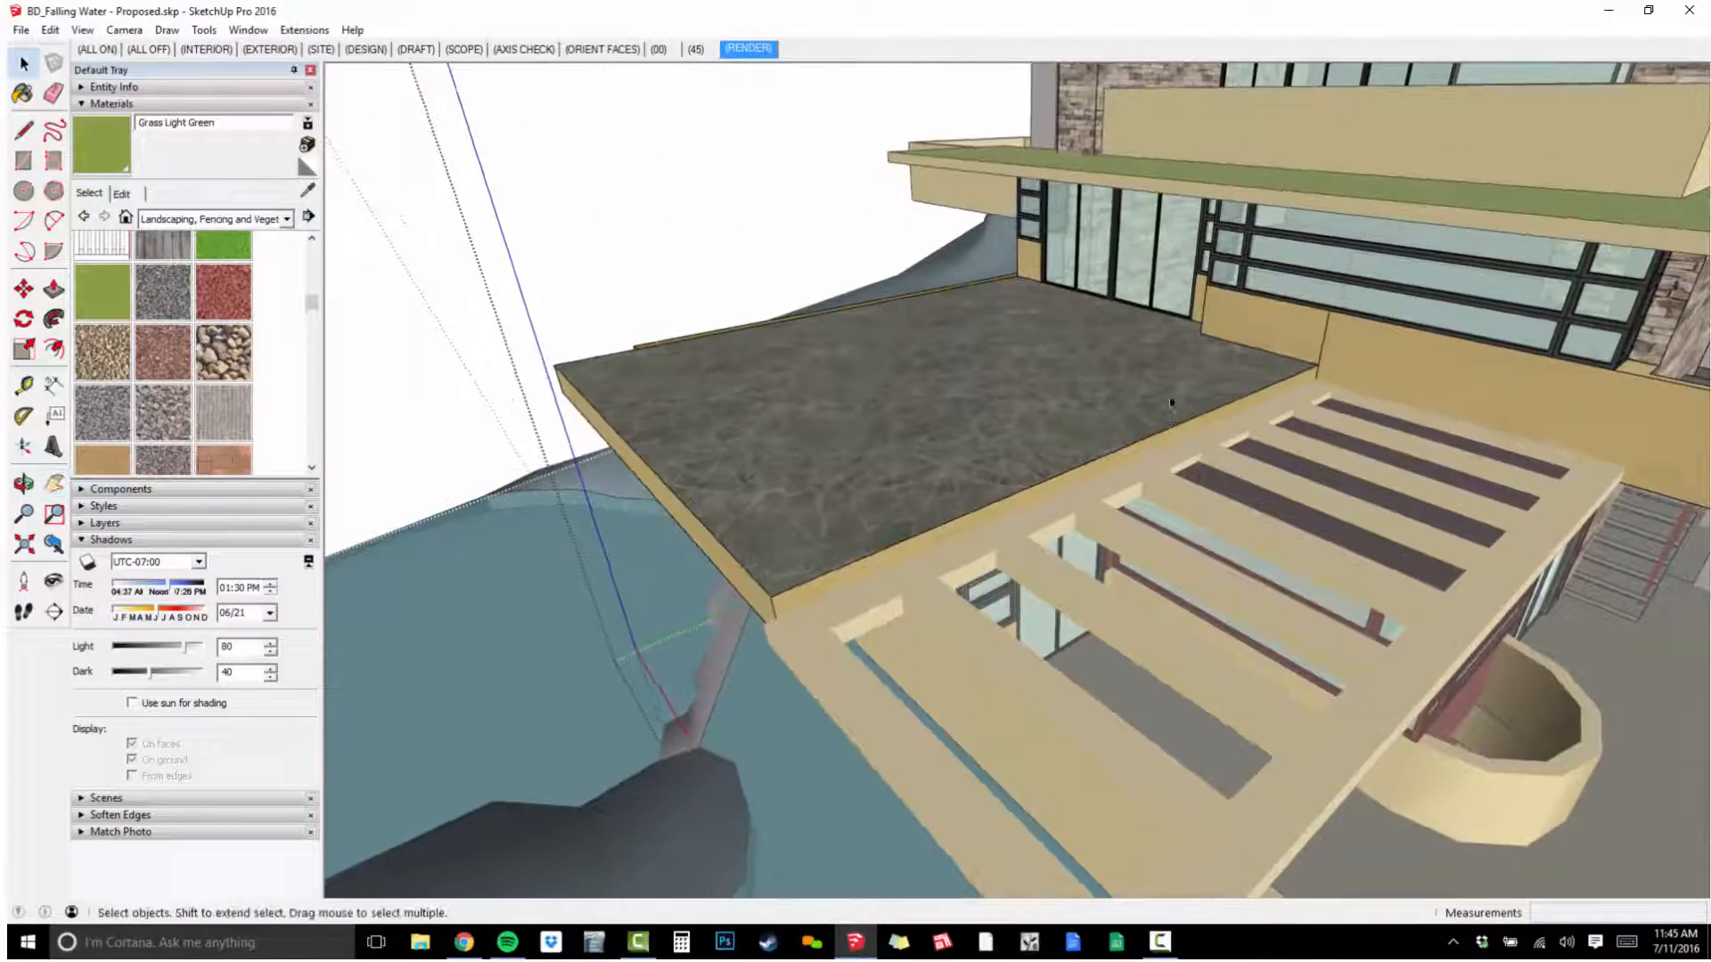
scroll(1325, 357, "up", 3)
scroll(1287, 360, "down", 4)
double_click(1174, 393)
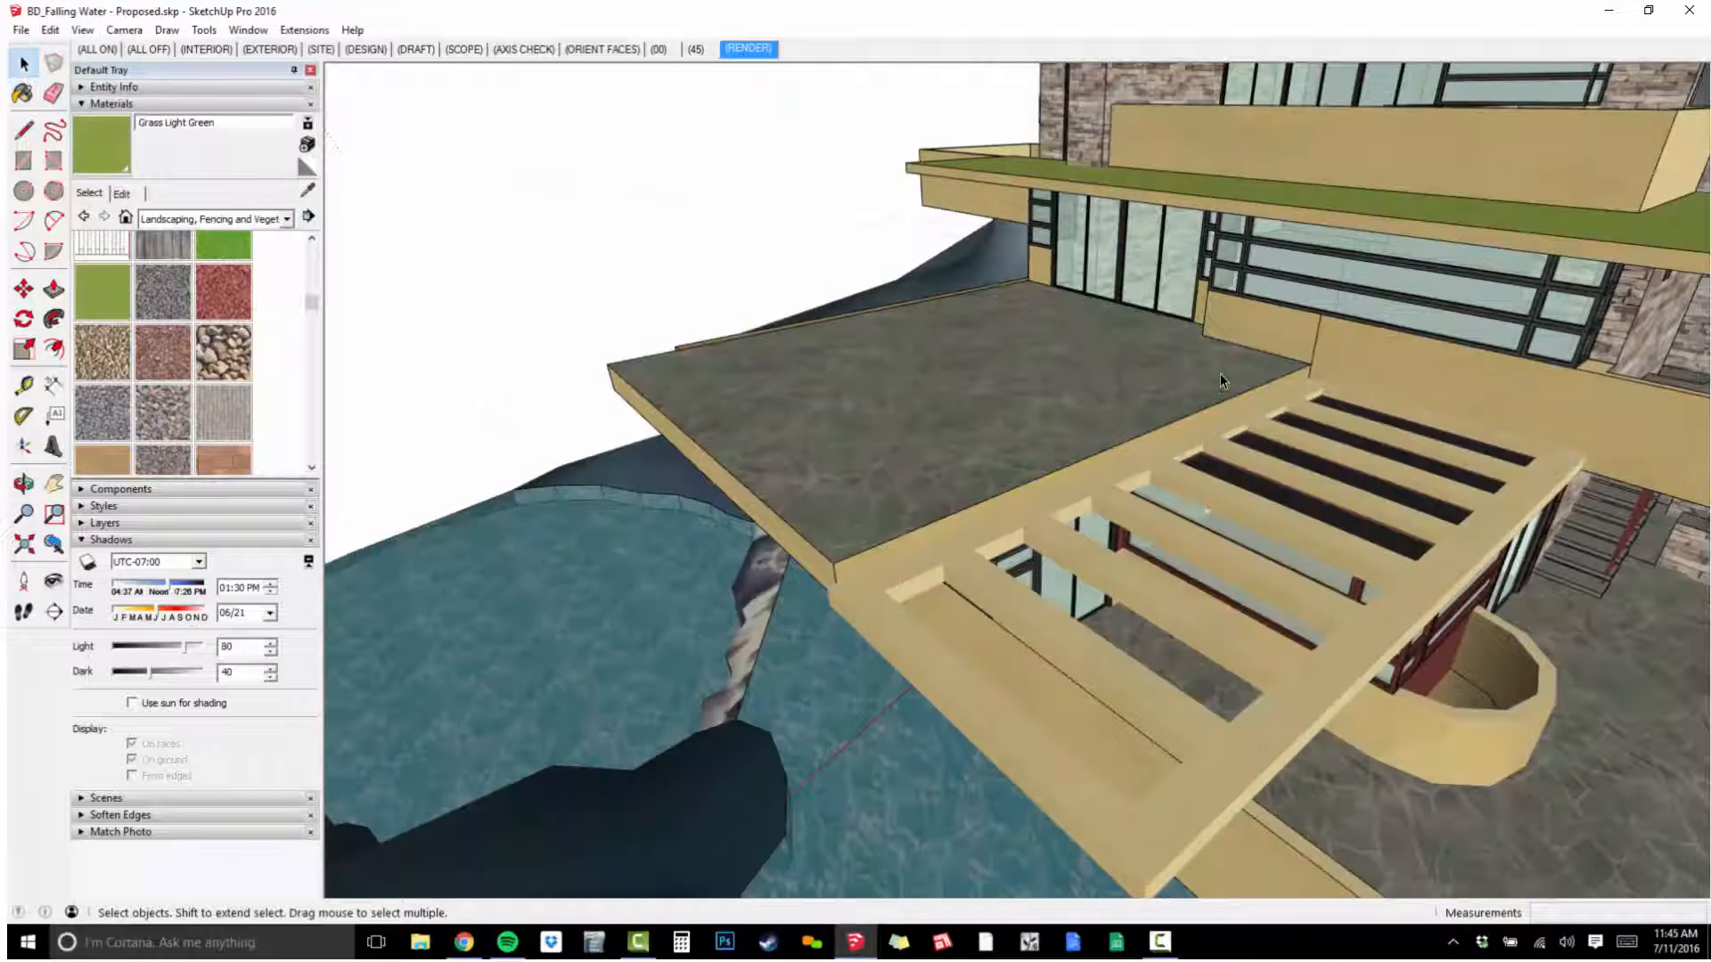
double_click(1213, 380)
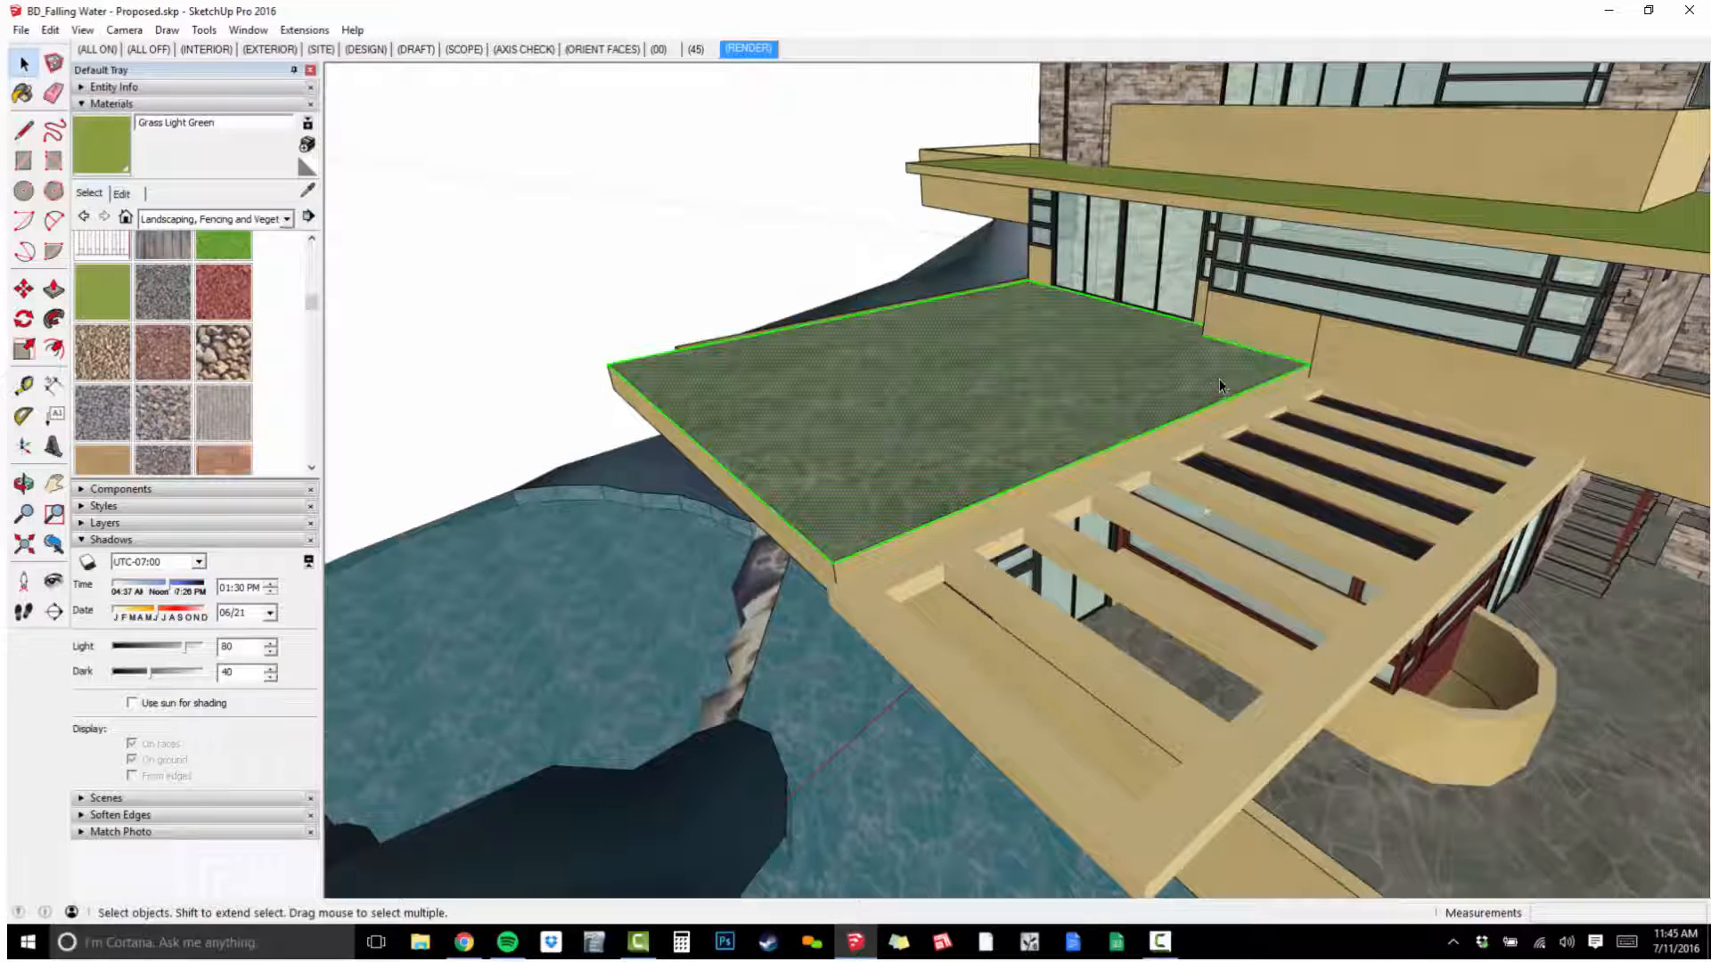
right_click(1218, 378)
left_click(1304, 528)
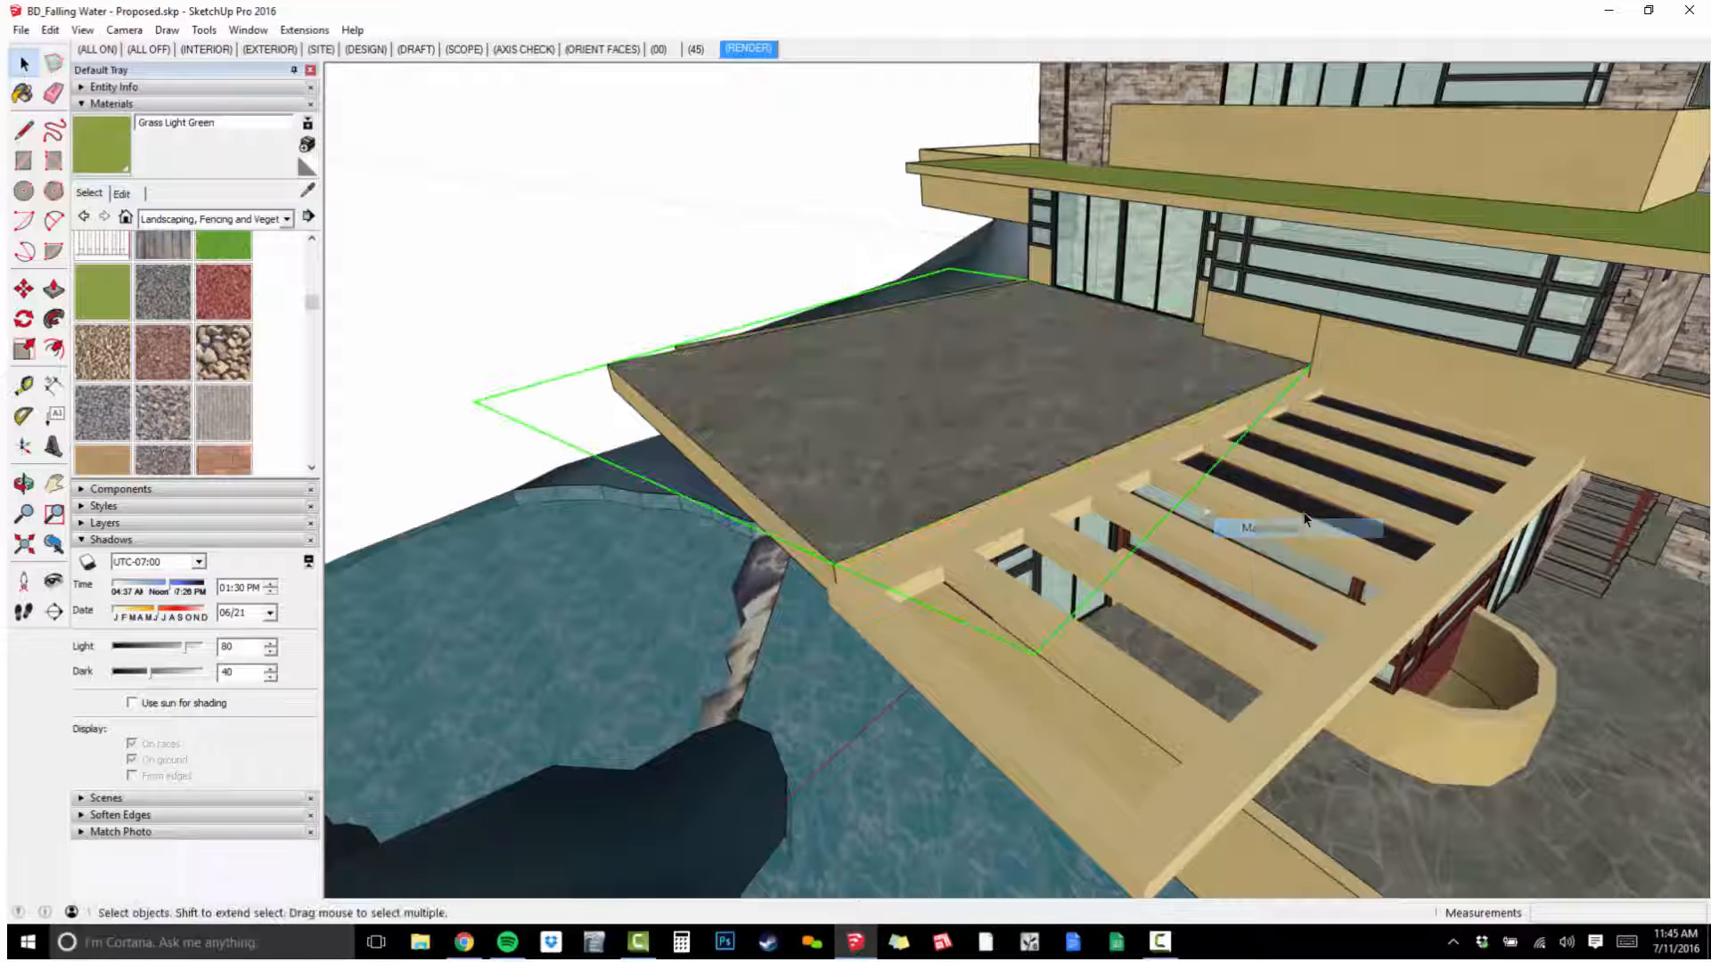
Isolate the new floor group and erase its face and the notched house-side edges, keeping only the three outer edges.
double_click(1257, 384)
key("ctrl+h")
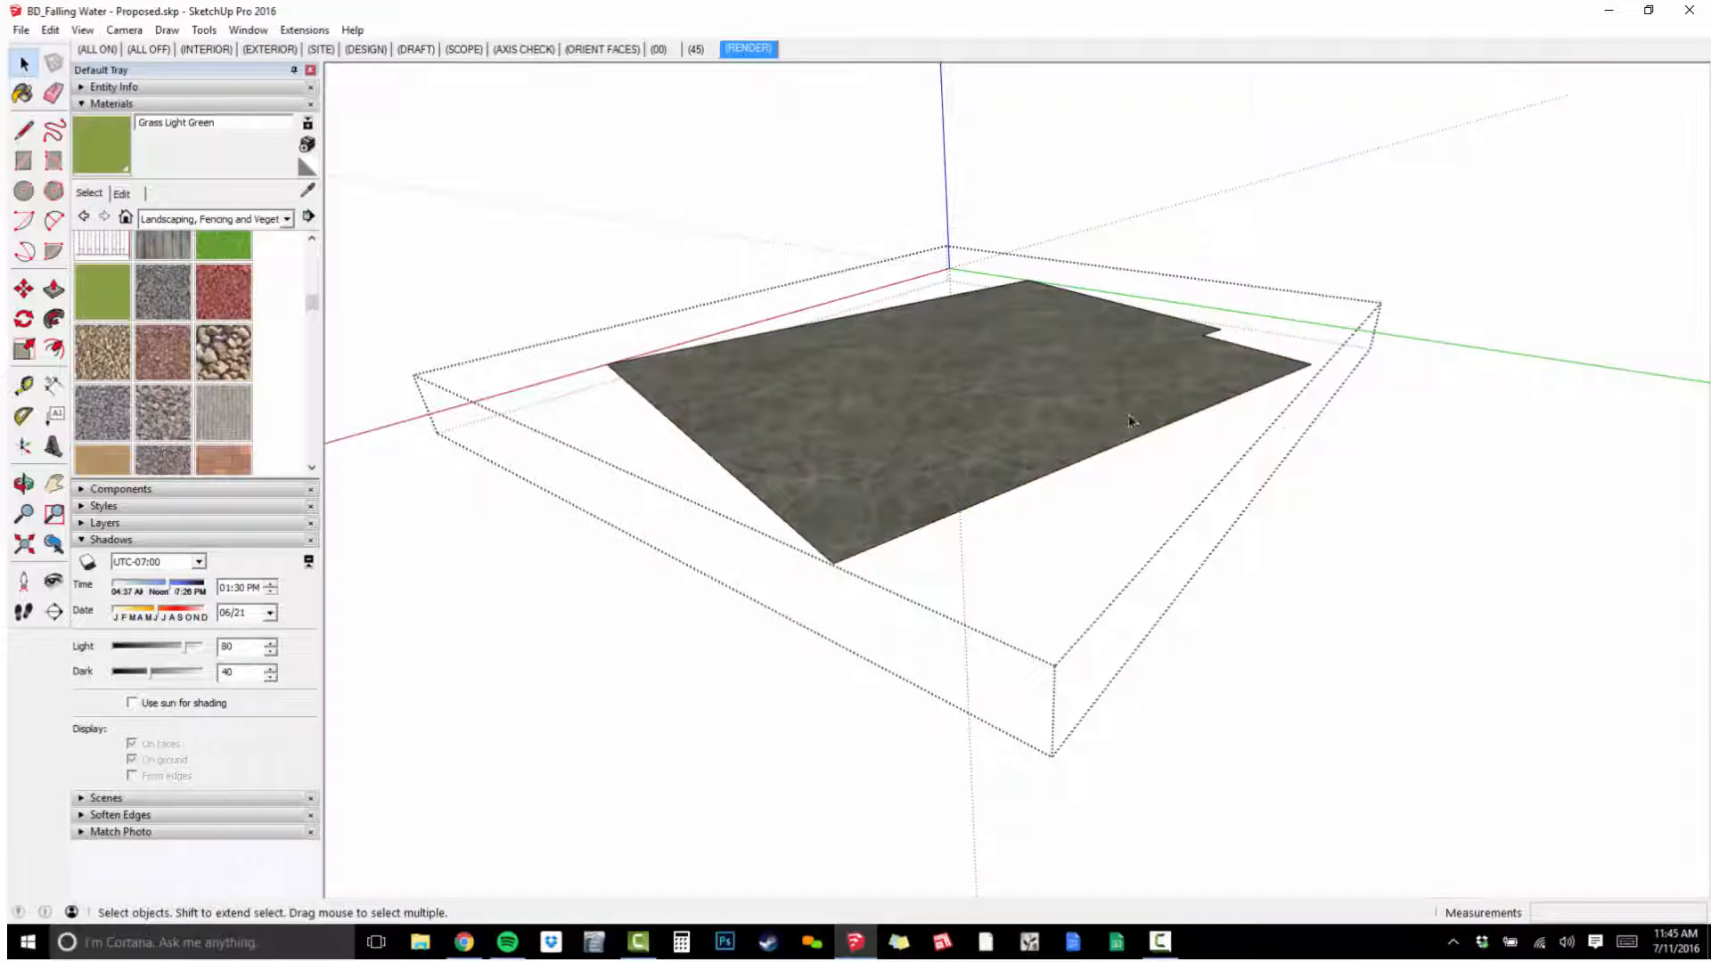
middle_click_drag(1121, 485, 1158, 597)
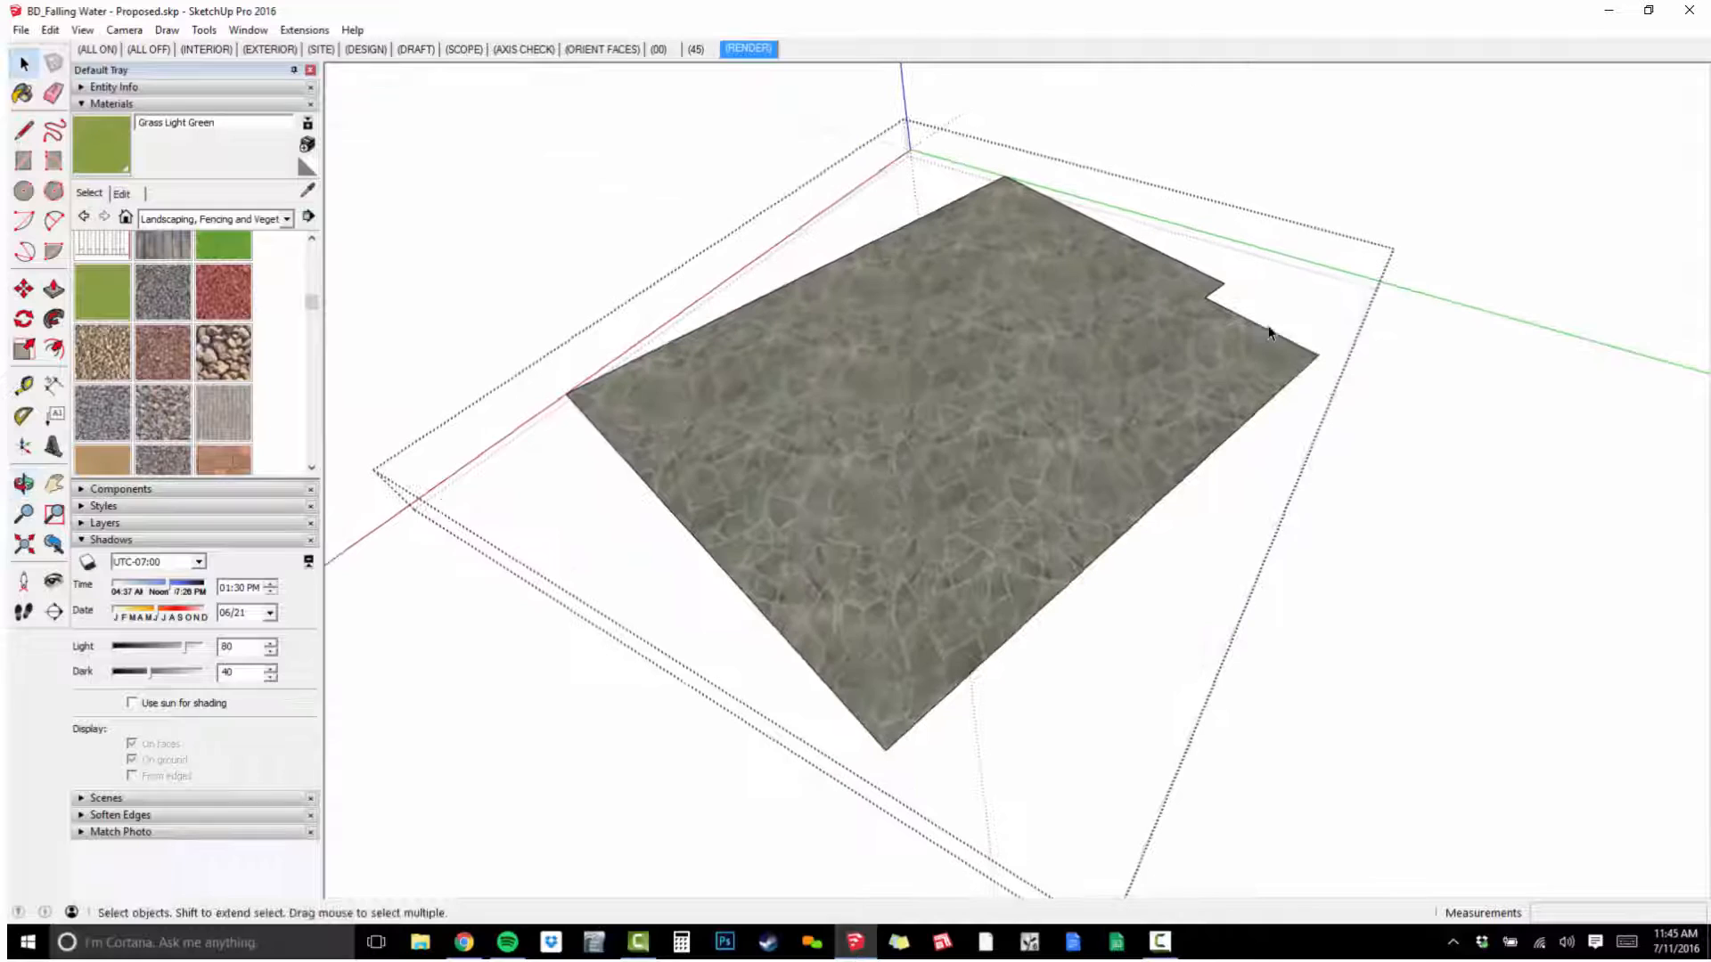
left_click(1147, 326)
key("Delete")
key("e")
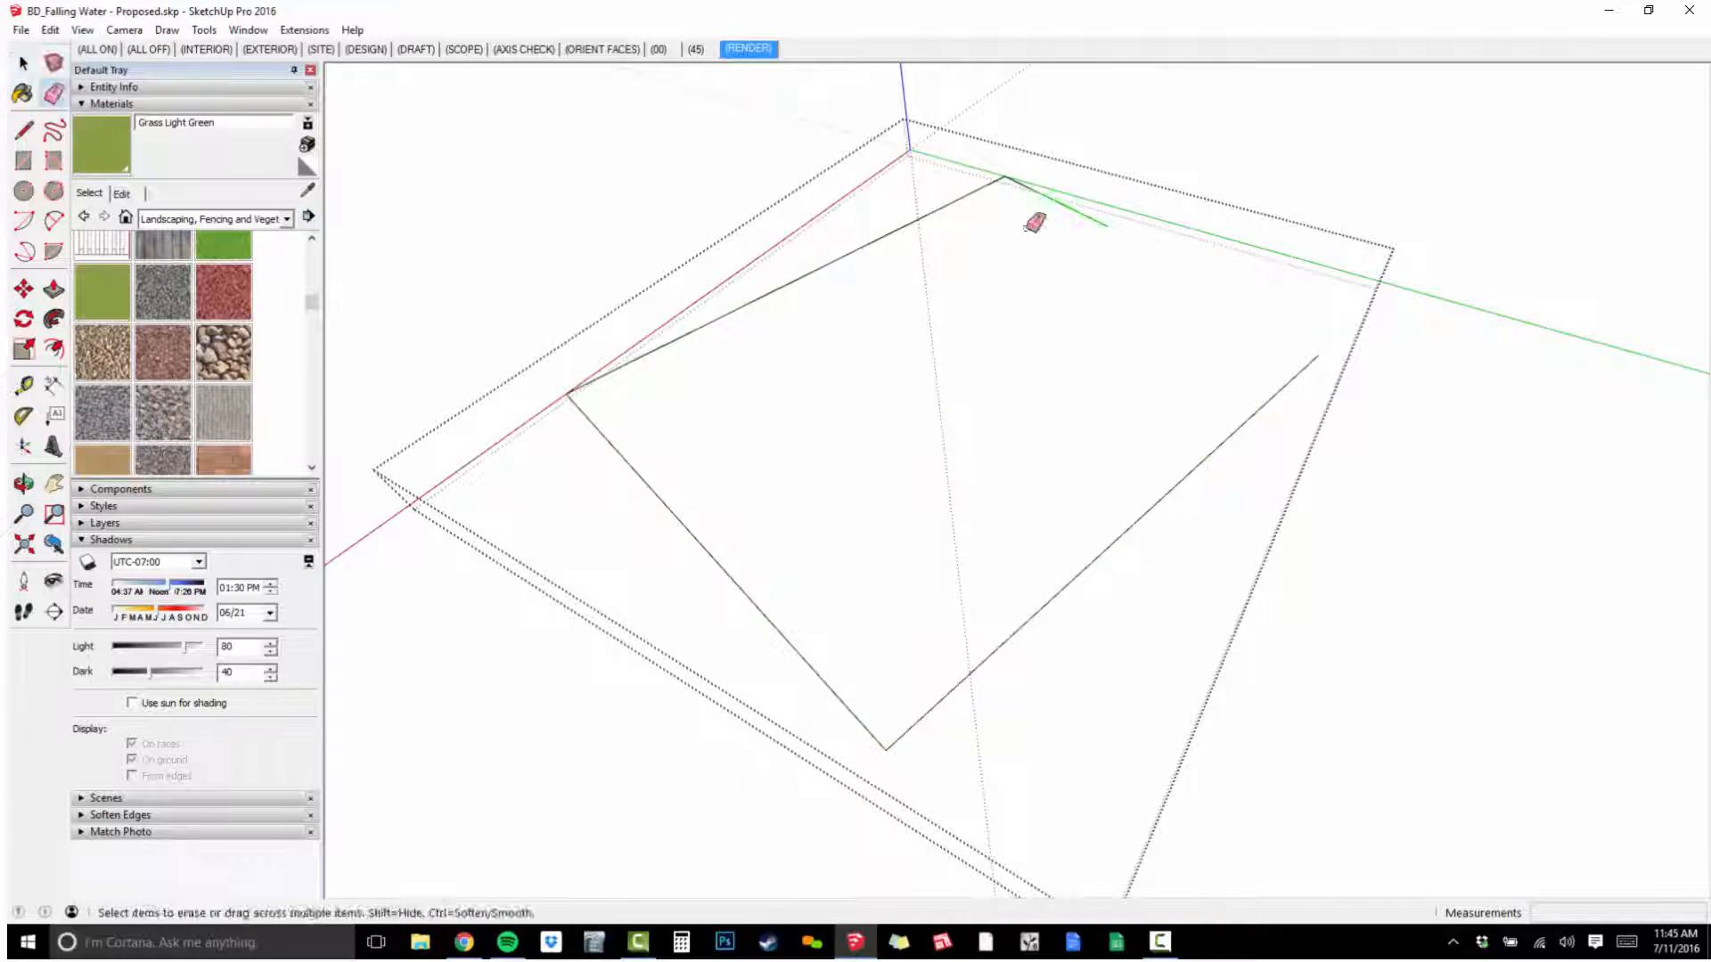
left_click_drag(1033, 222, 1066, 176)
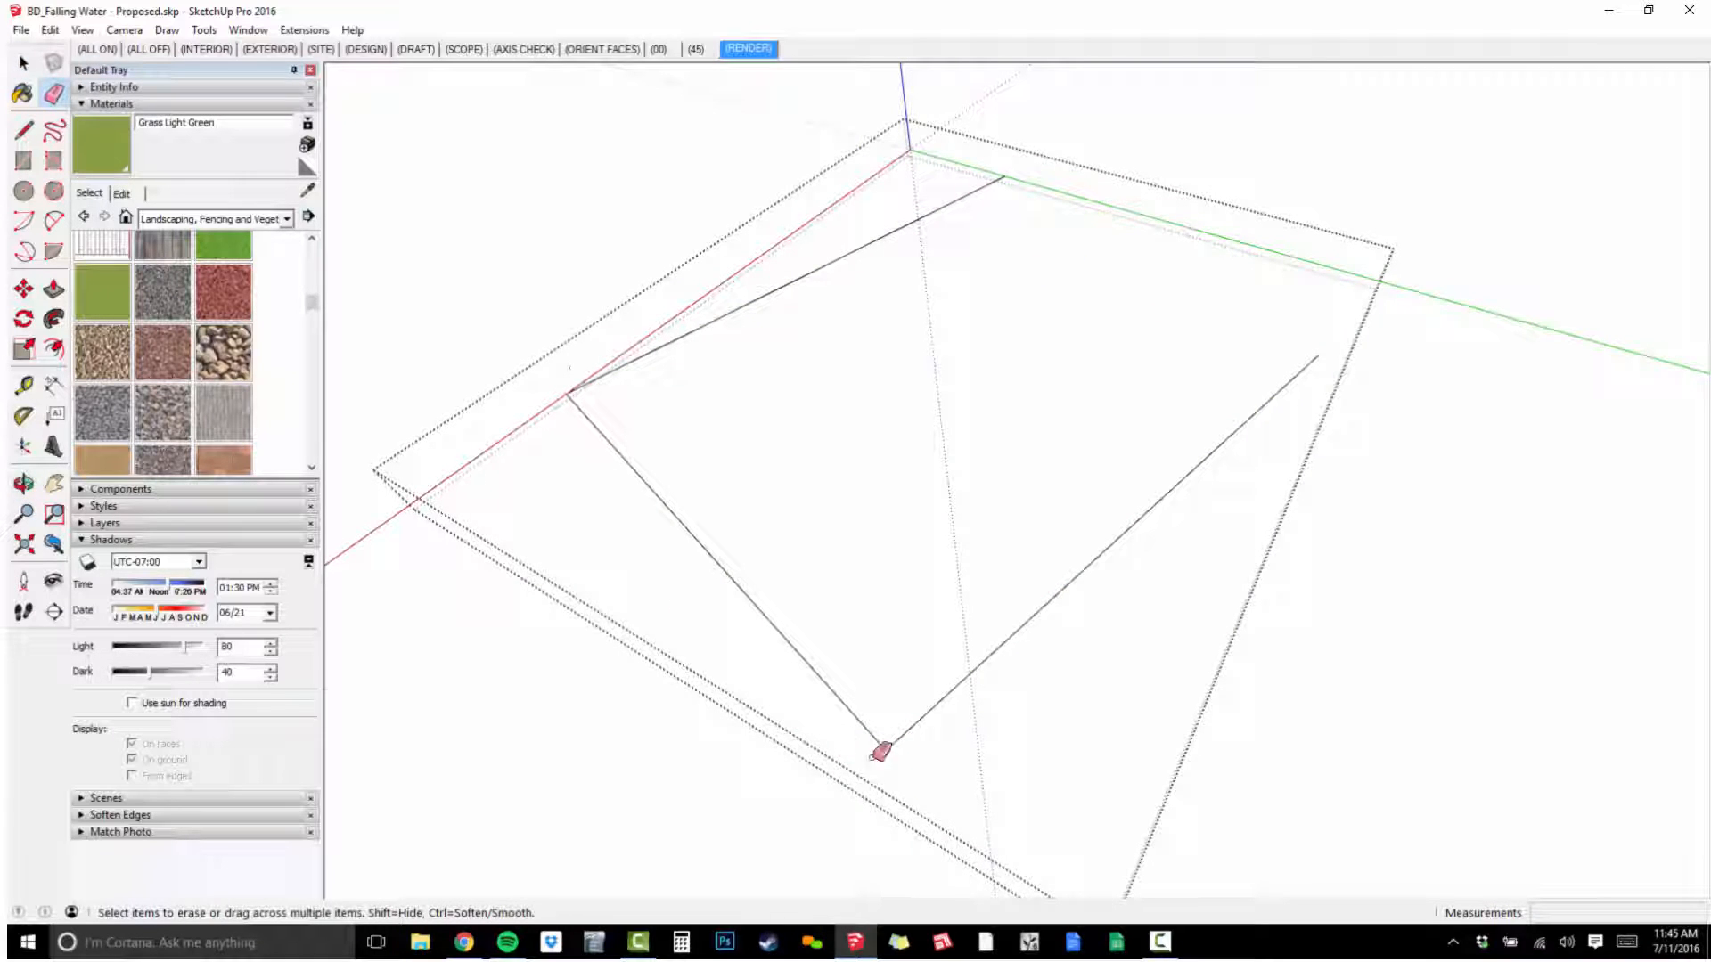
key("i")
Draw a narrow upright rectangle on the house wall at the terrace corner and move its top edge up to the window sill.
middle_click_drag(1333, 402, 1336, 165)
scroll(1329, 161, "up", 6)
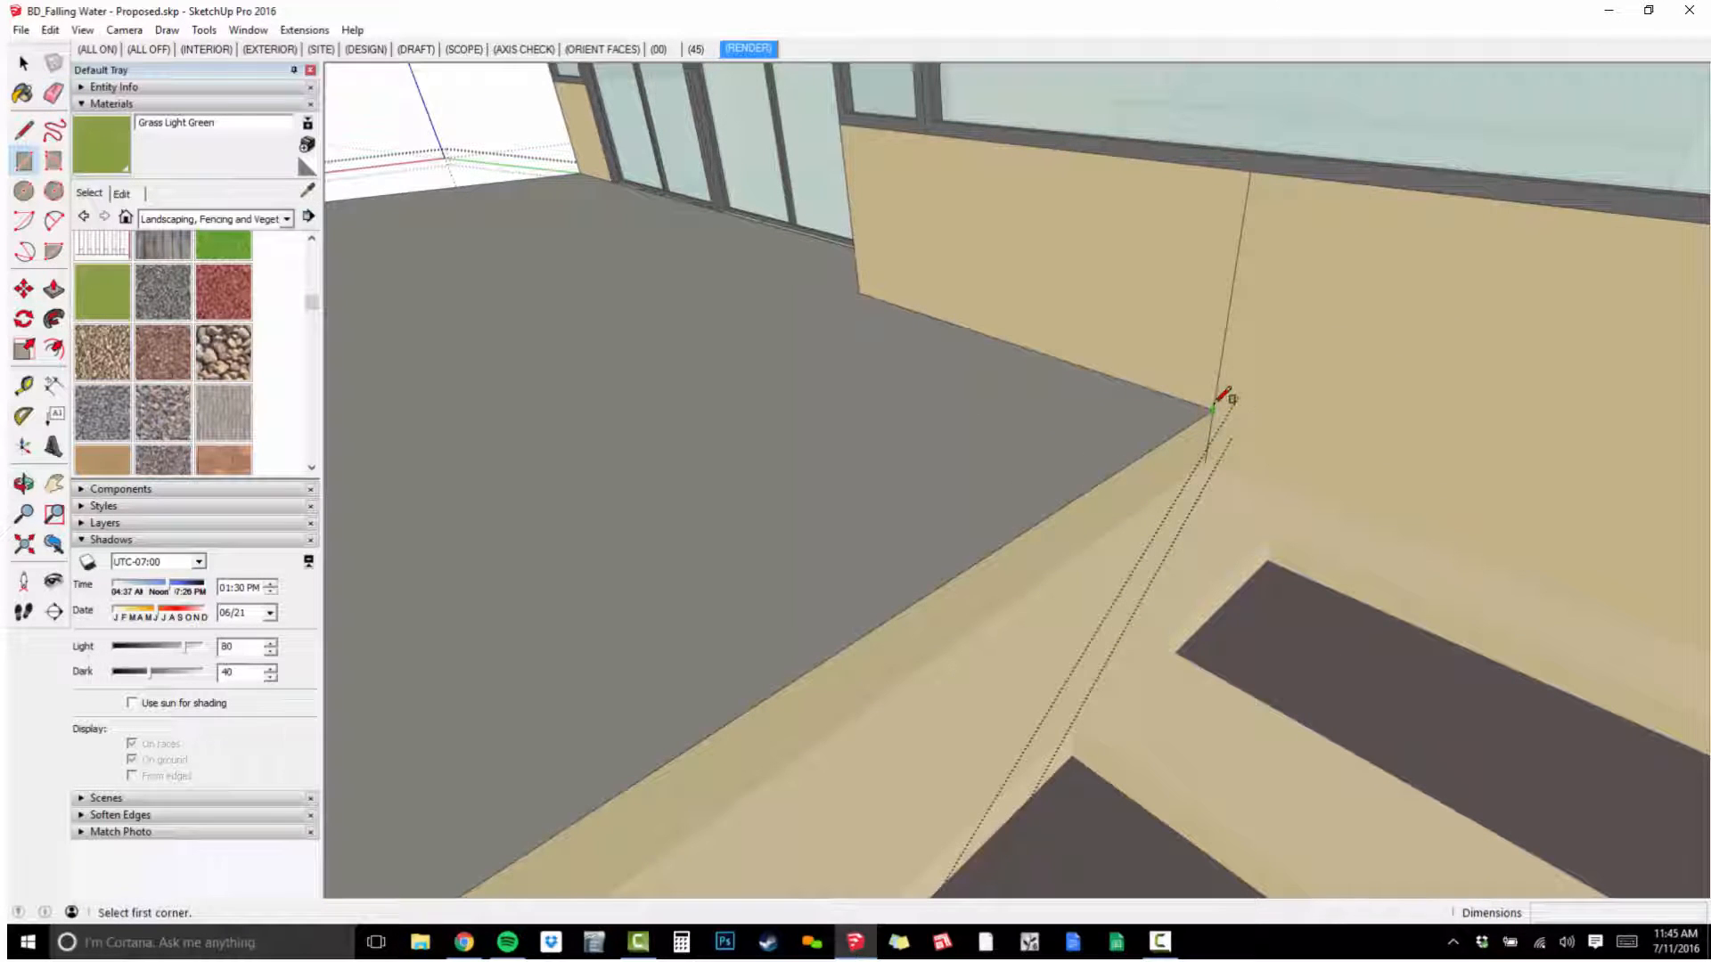
left_click(1214, 408)
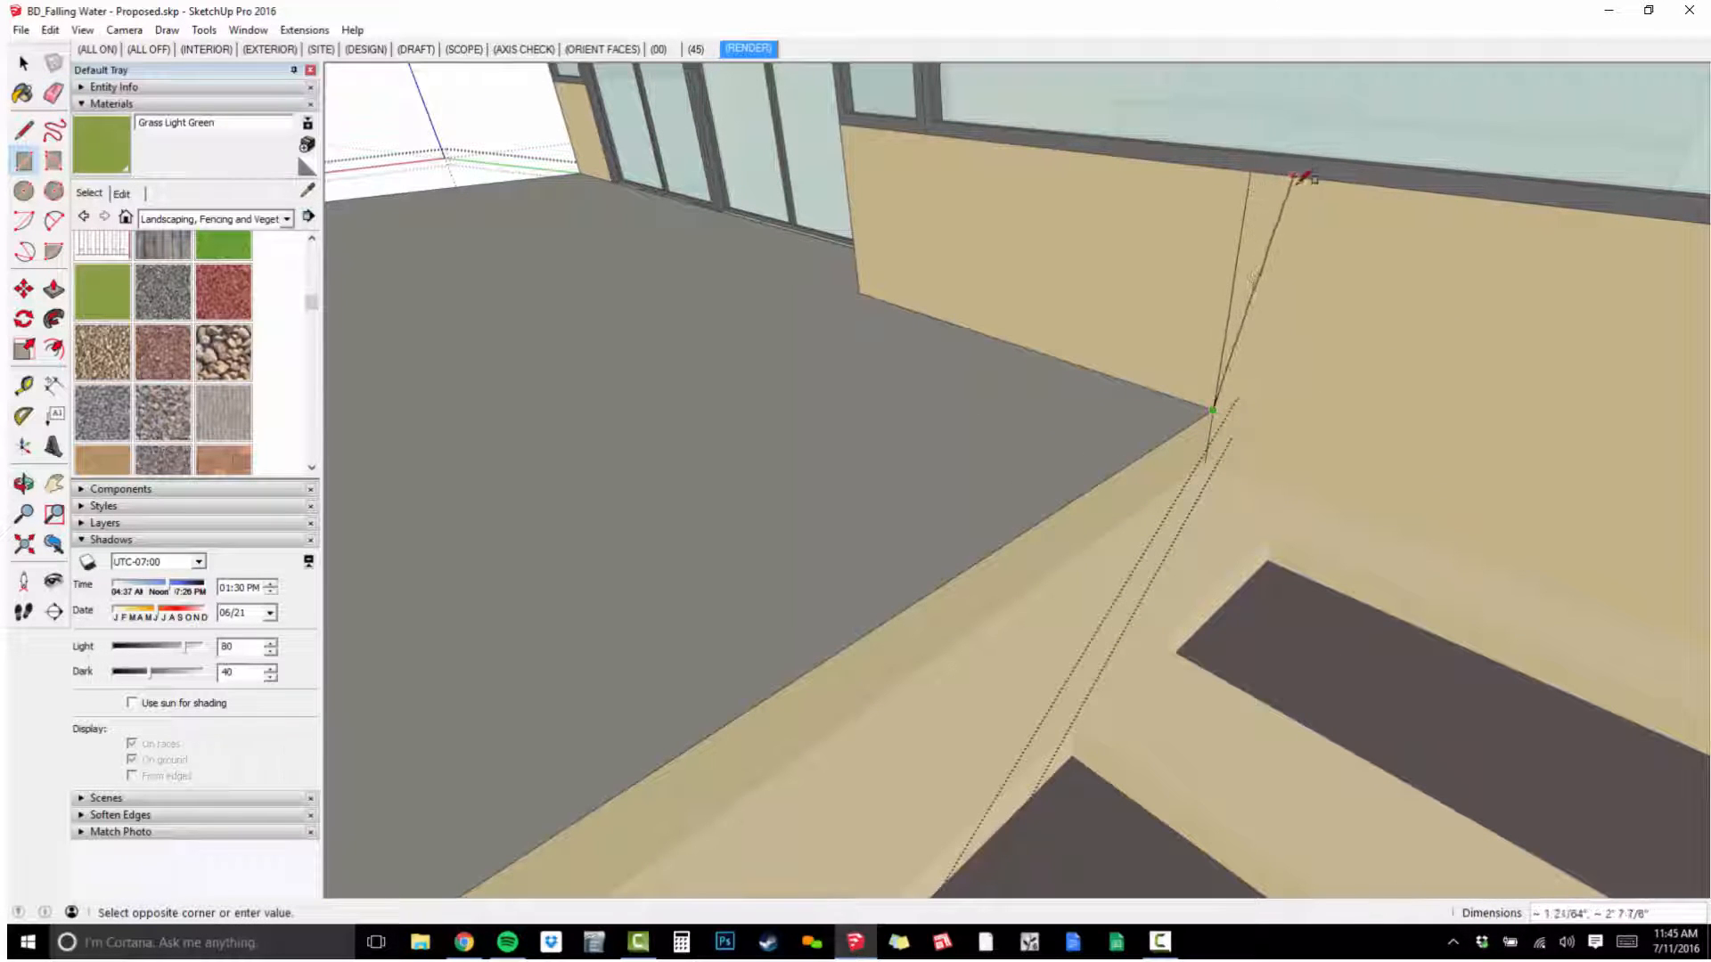
left_click(1293, 239)
scroll(1263, 275, "up", 1)
key("m")
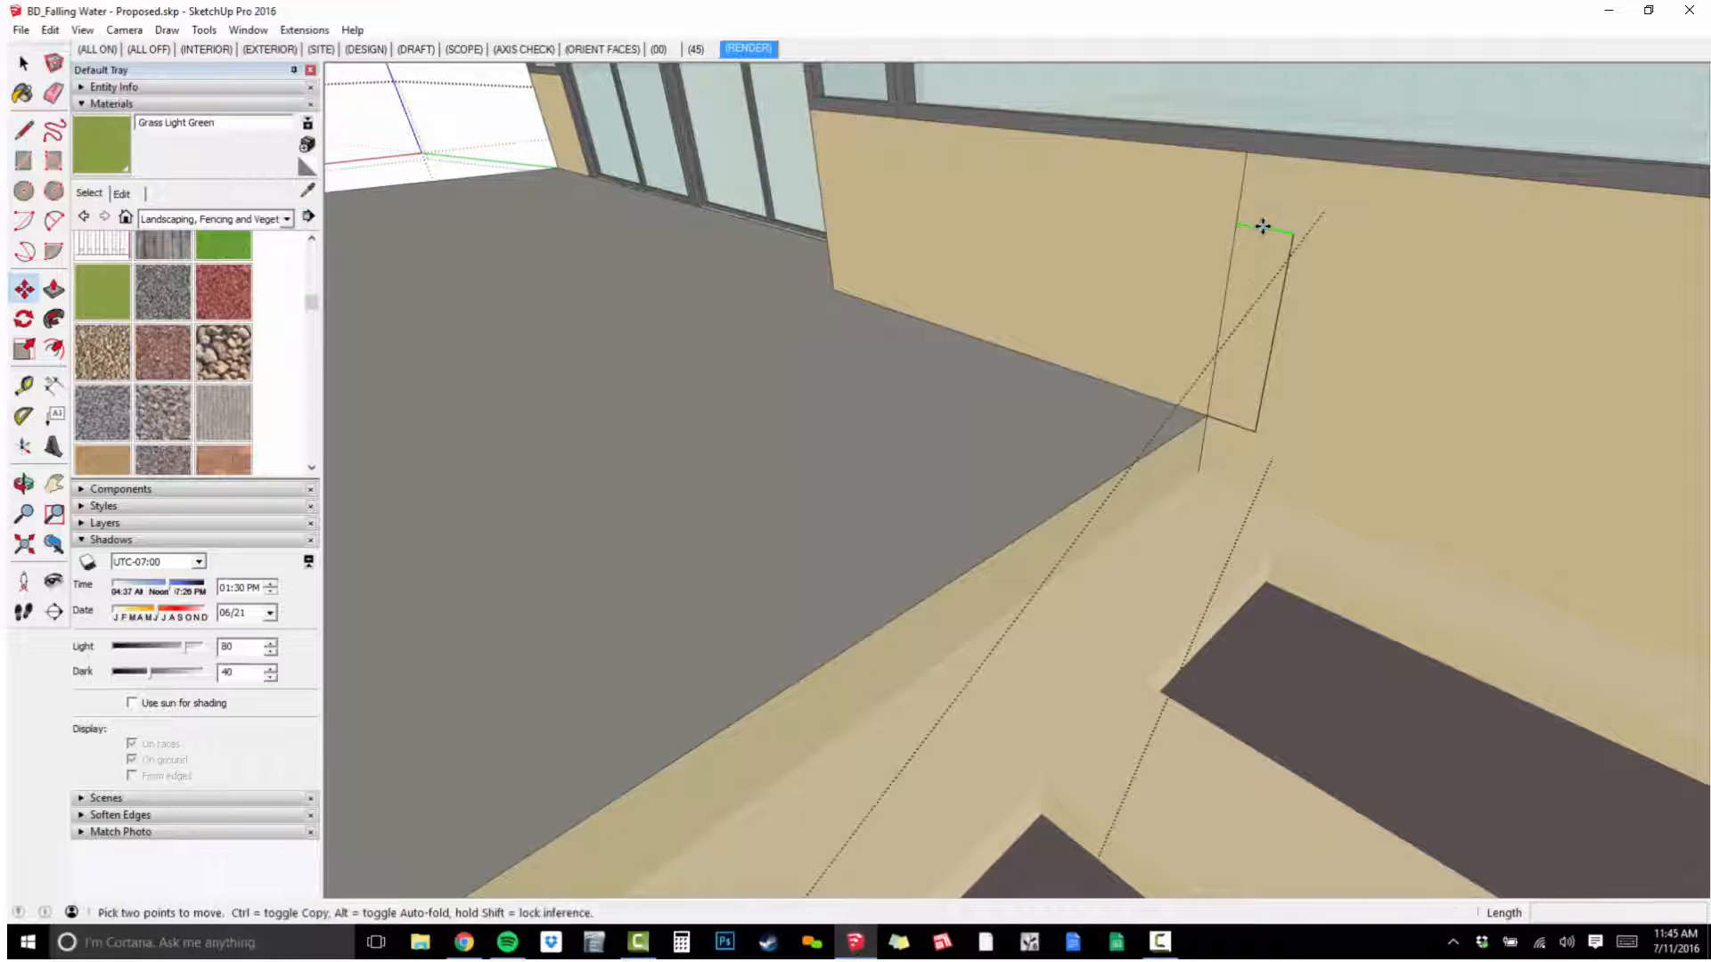
left_click(1263, 226)
left_click(1308, 160)
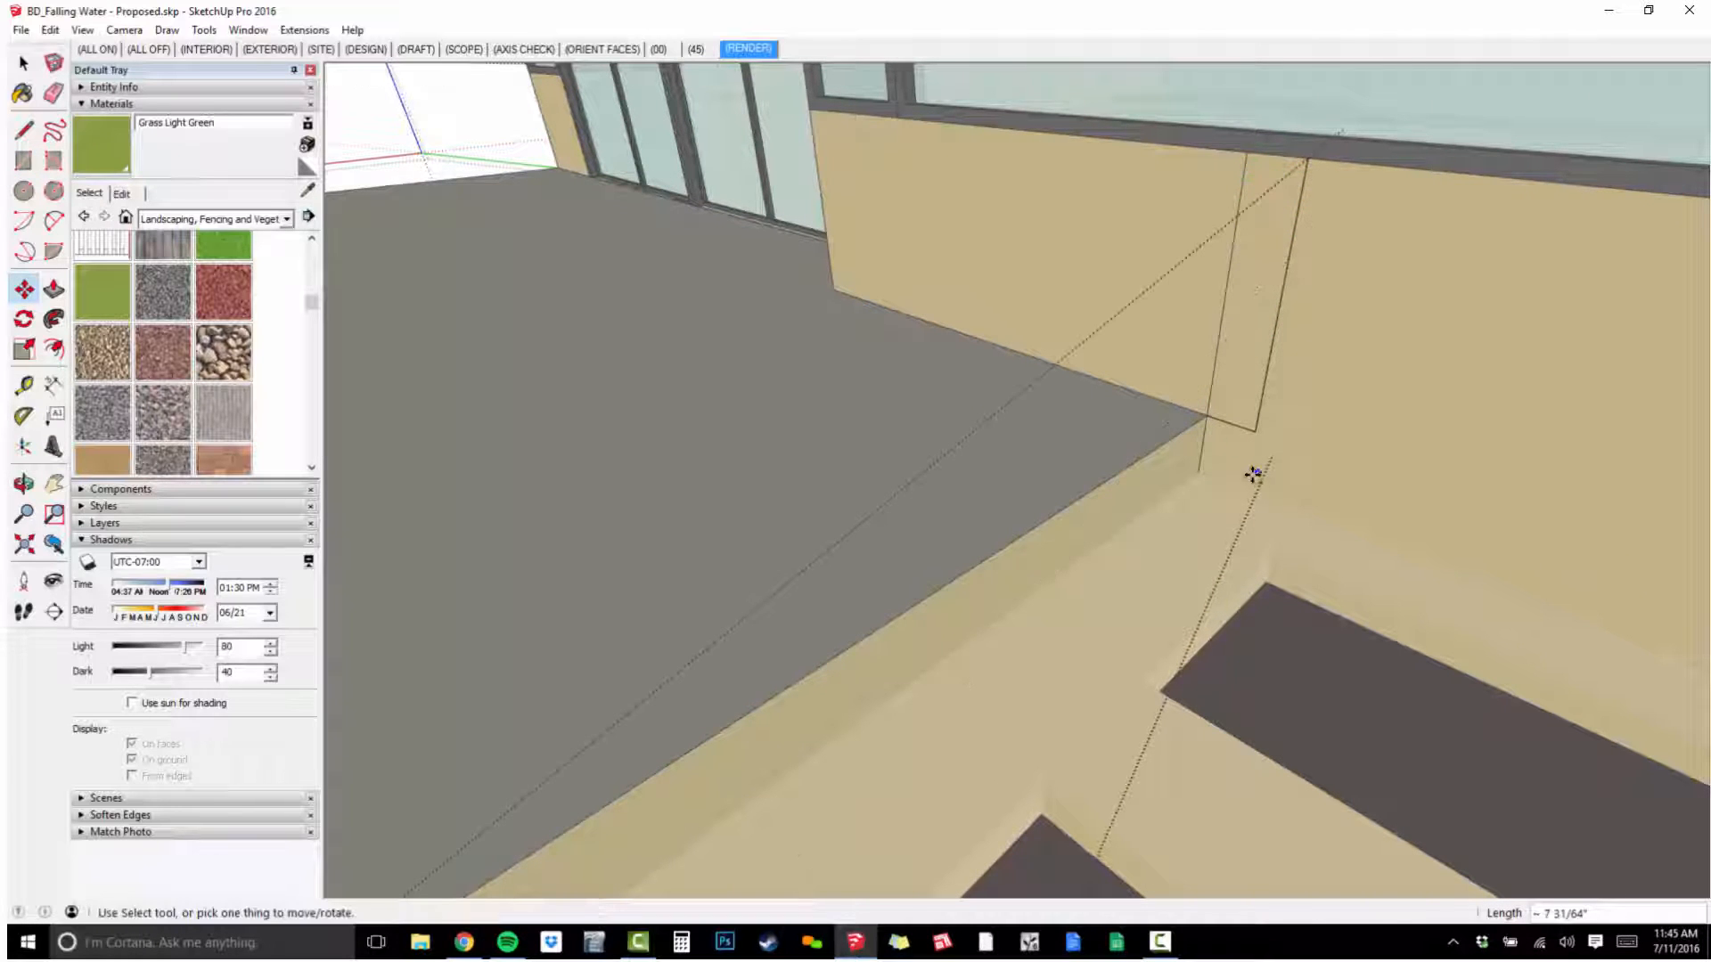
Try to extend the narrow rectangle down to the pergola deck with Move and Scale.
left_click(1231, 422)
scroll(1241, 365, "down", 3)
middle_click_drag(1248, 442, 1317, 361)
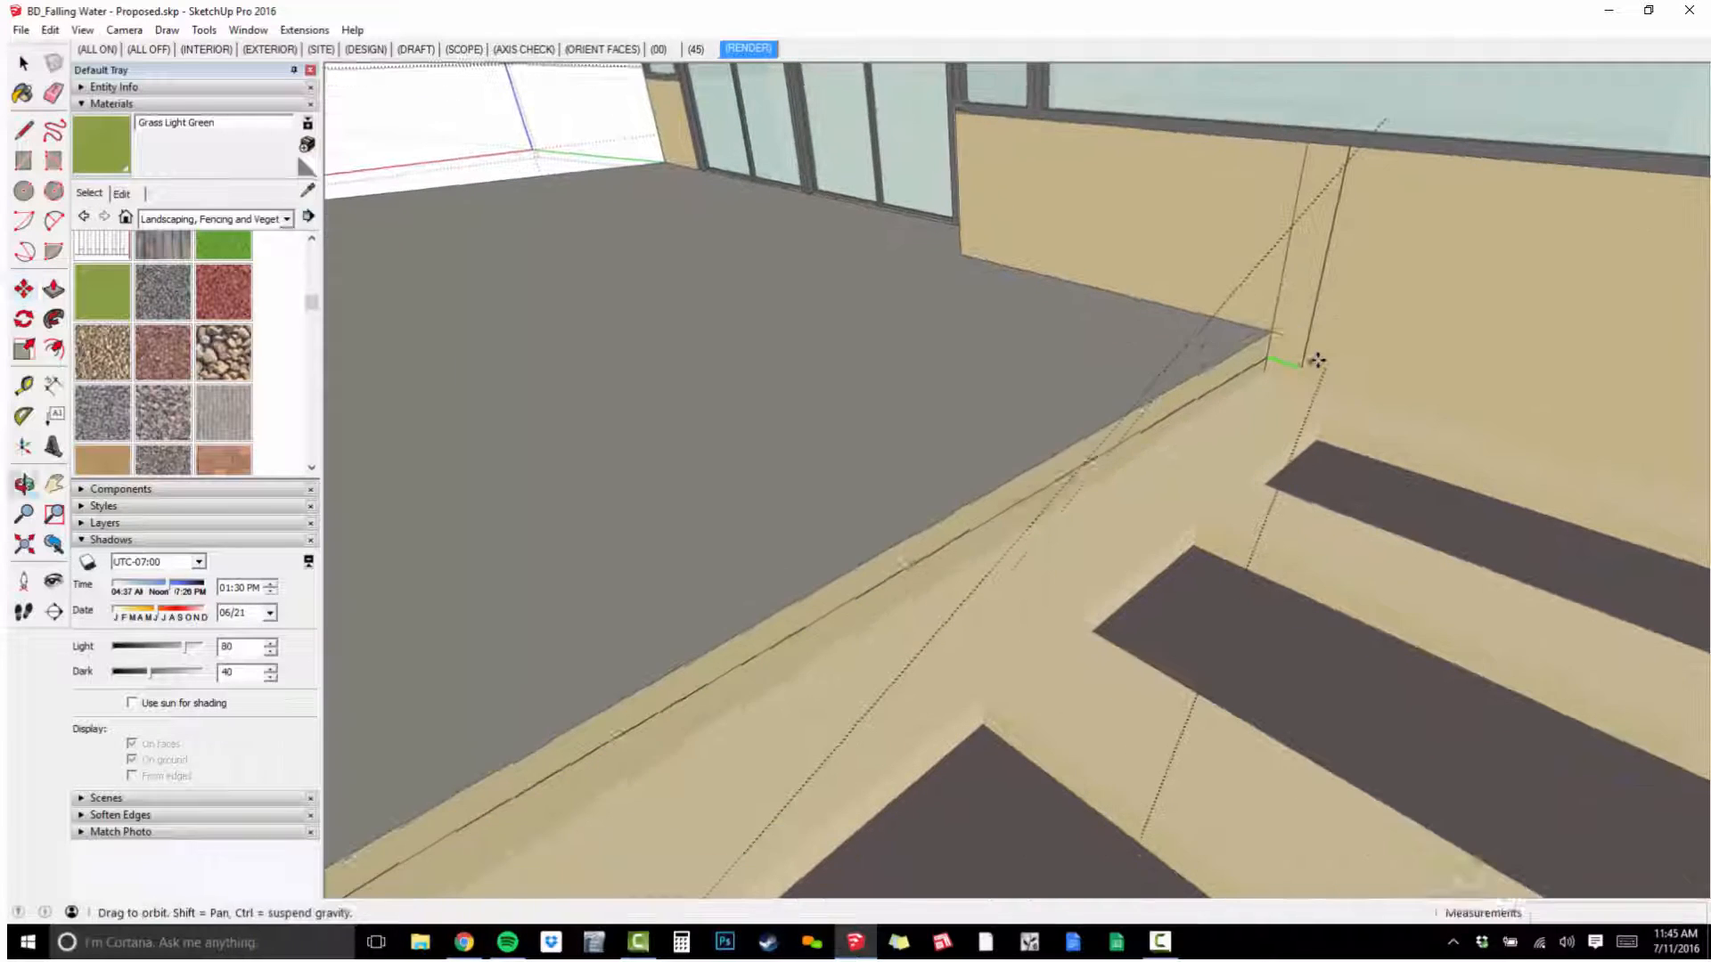
key("Escape")
key("space")
double_click(1298, 327)
key("s")
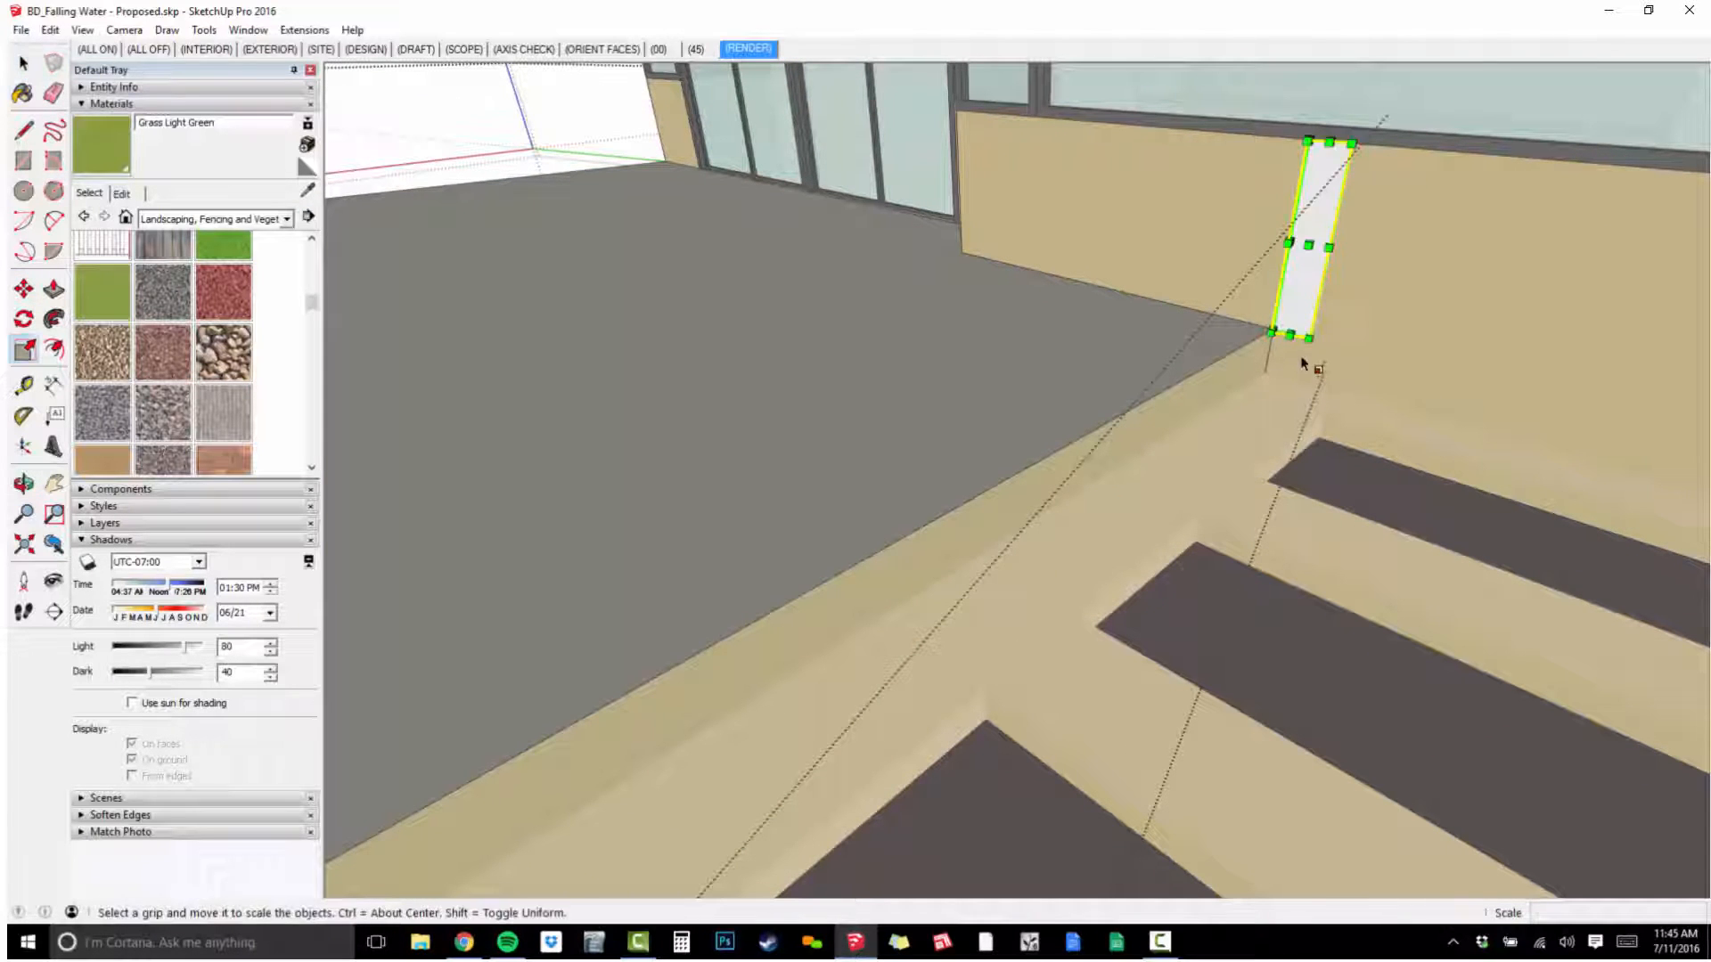
key("space")
left_click(1330, 359)
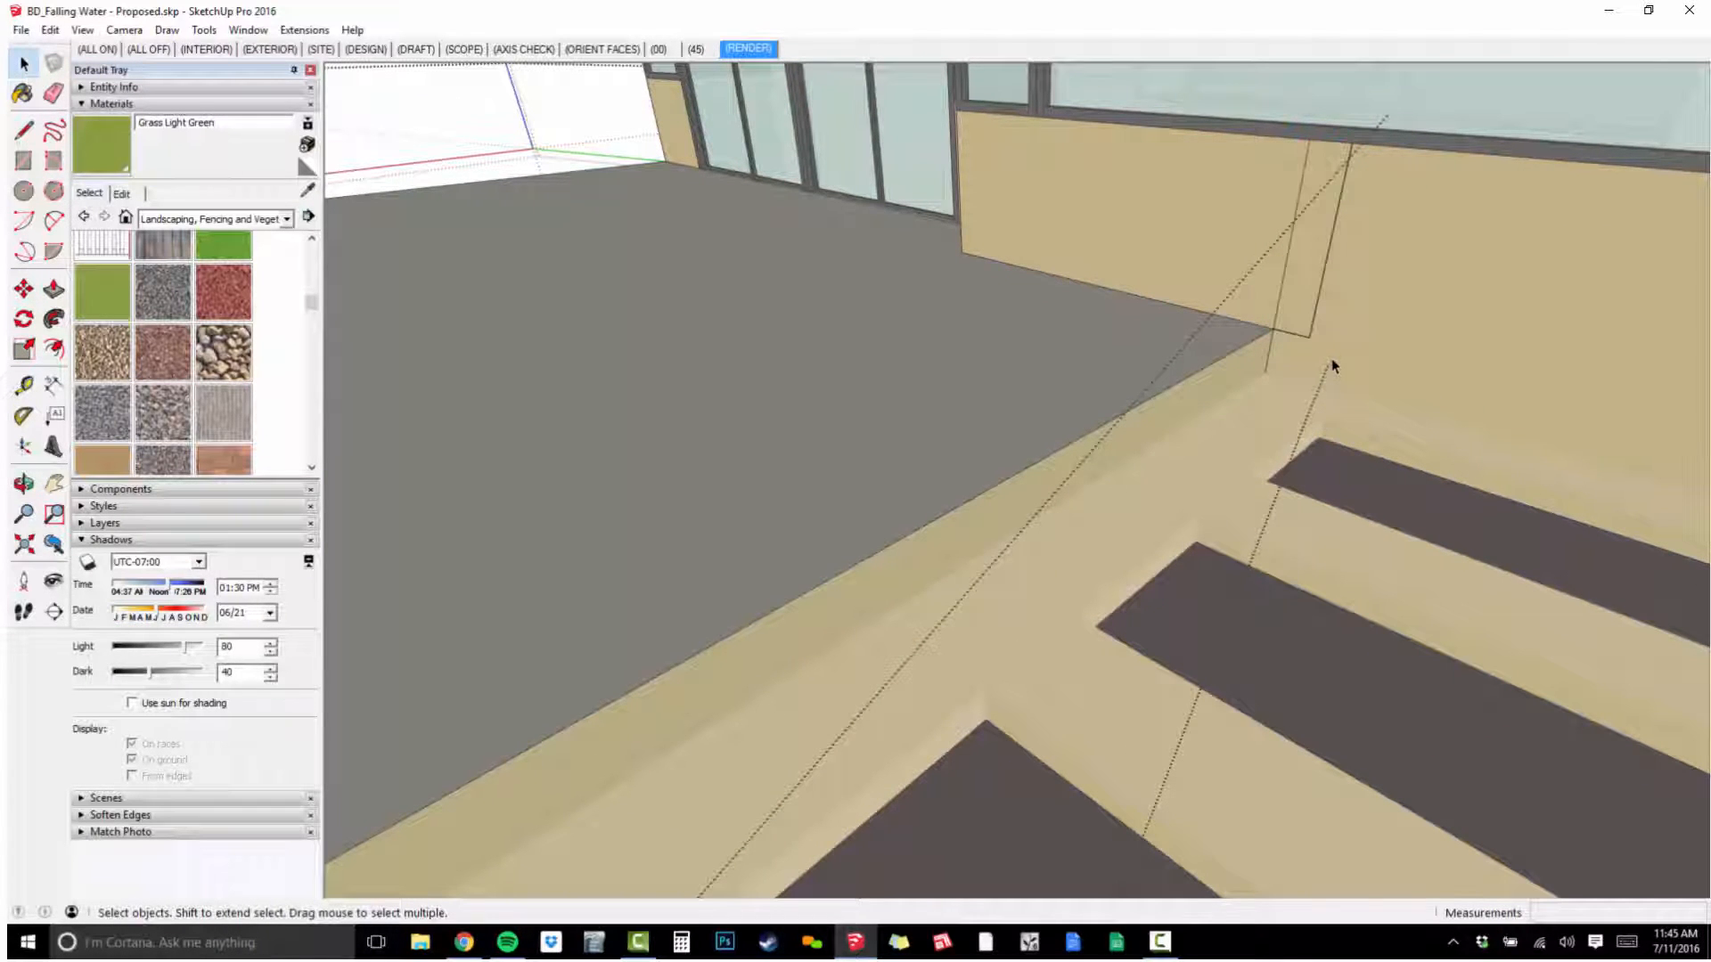
Erase the narrow rectangle from the house wall at the terrace corner.
scroll(1311, 358, "down", 4)
middle_click_drag(1290, 419, 1334, 348, "shift")
scroll(1426, 160, "up", 6)
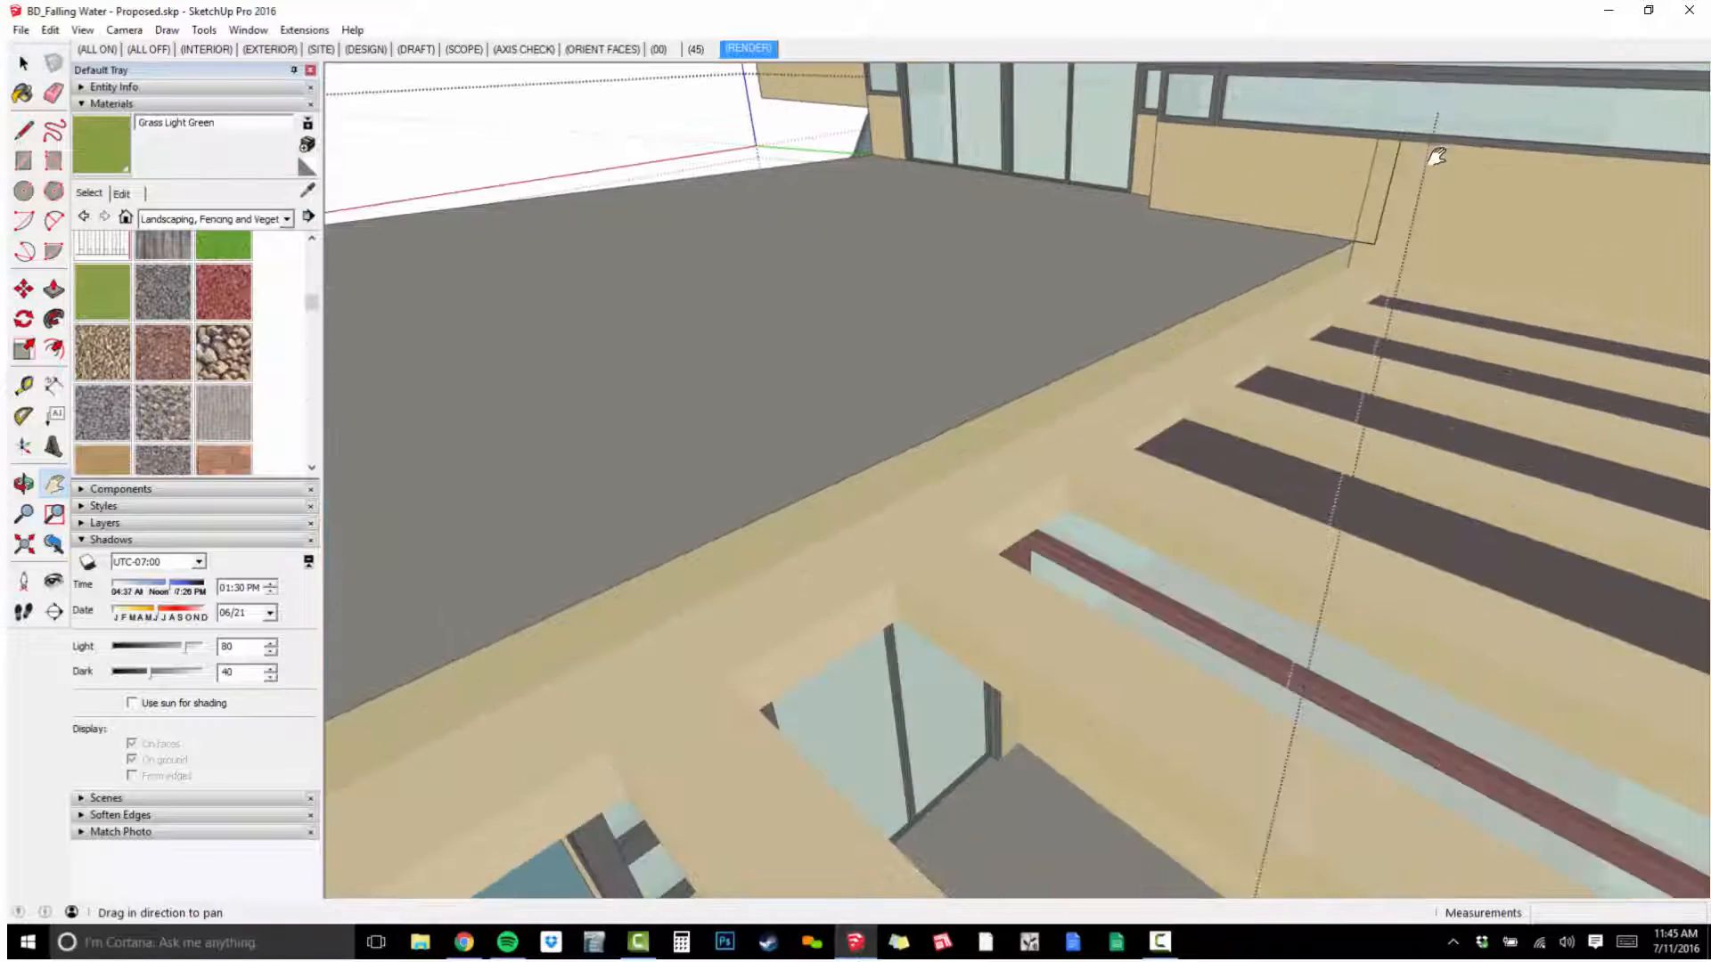
key("e")
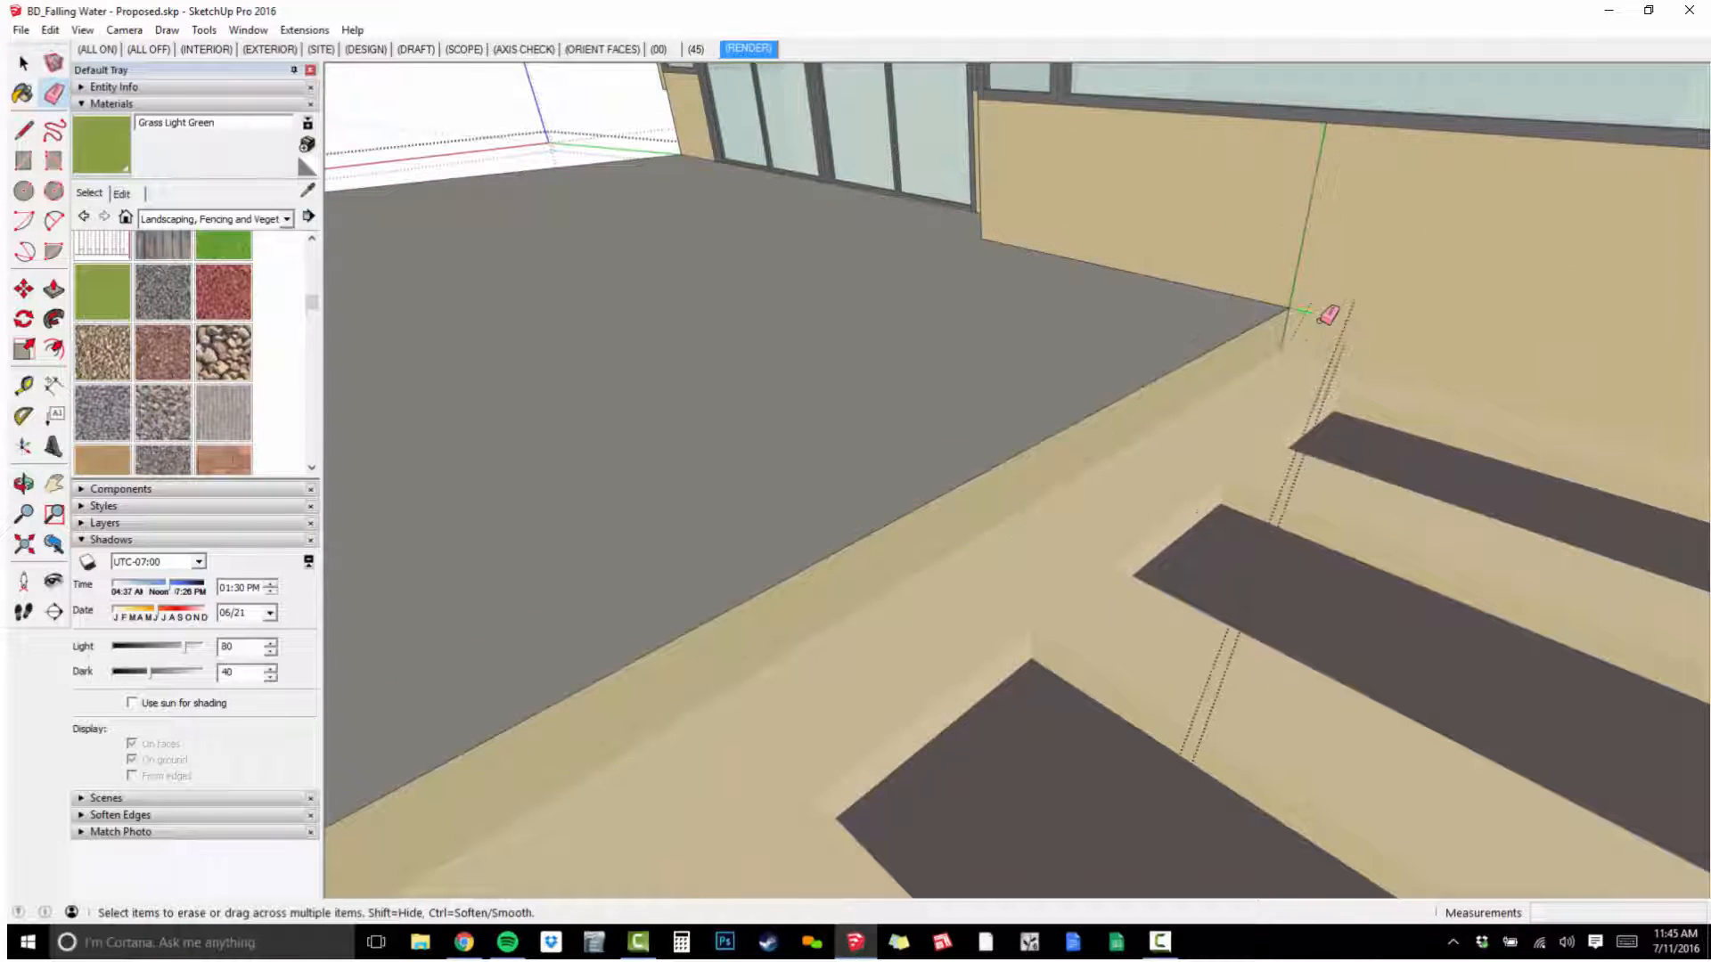
Draw an upright rectangle about 2' 11" high and 5 5/8" wide at the terrace corner, reaching up to the window sill.
scroll(1348, 351, "up", 2)
key("r")
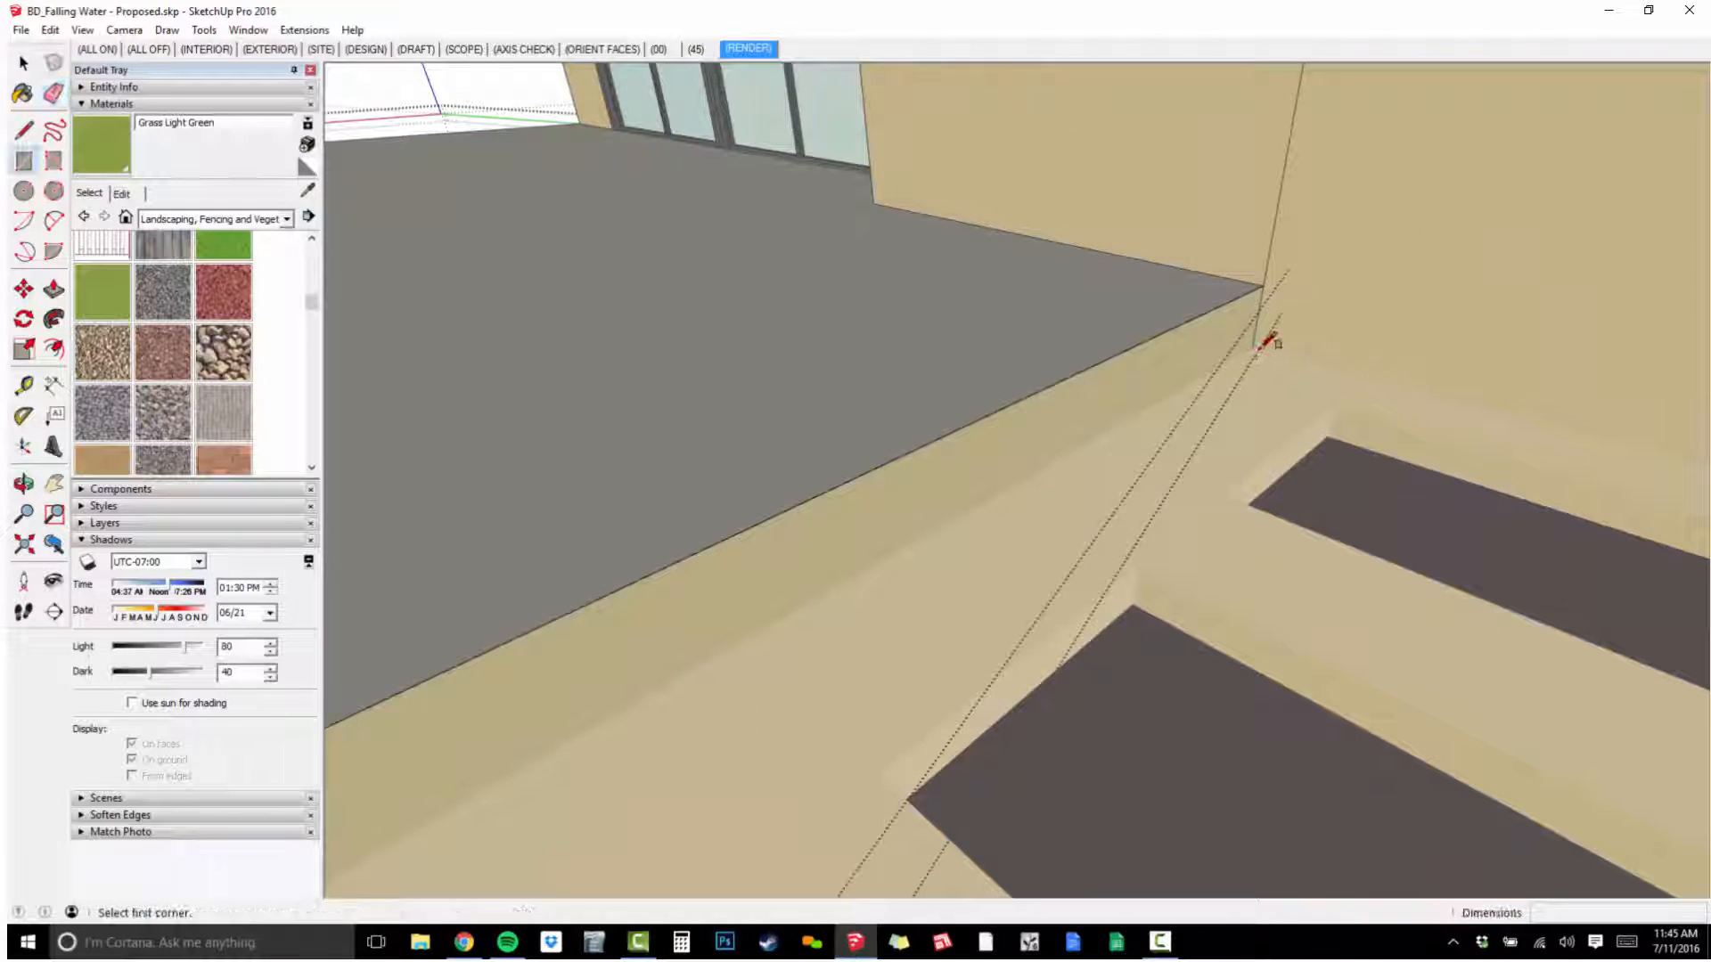
left_click(1256, 346)
scroll(1276, 312, "down", 2)
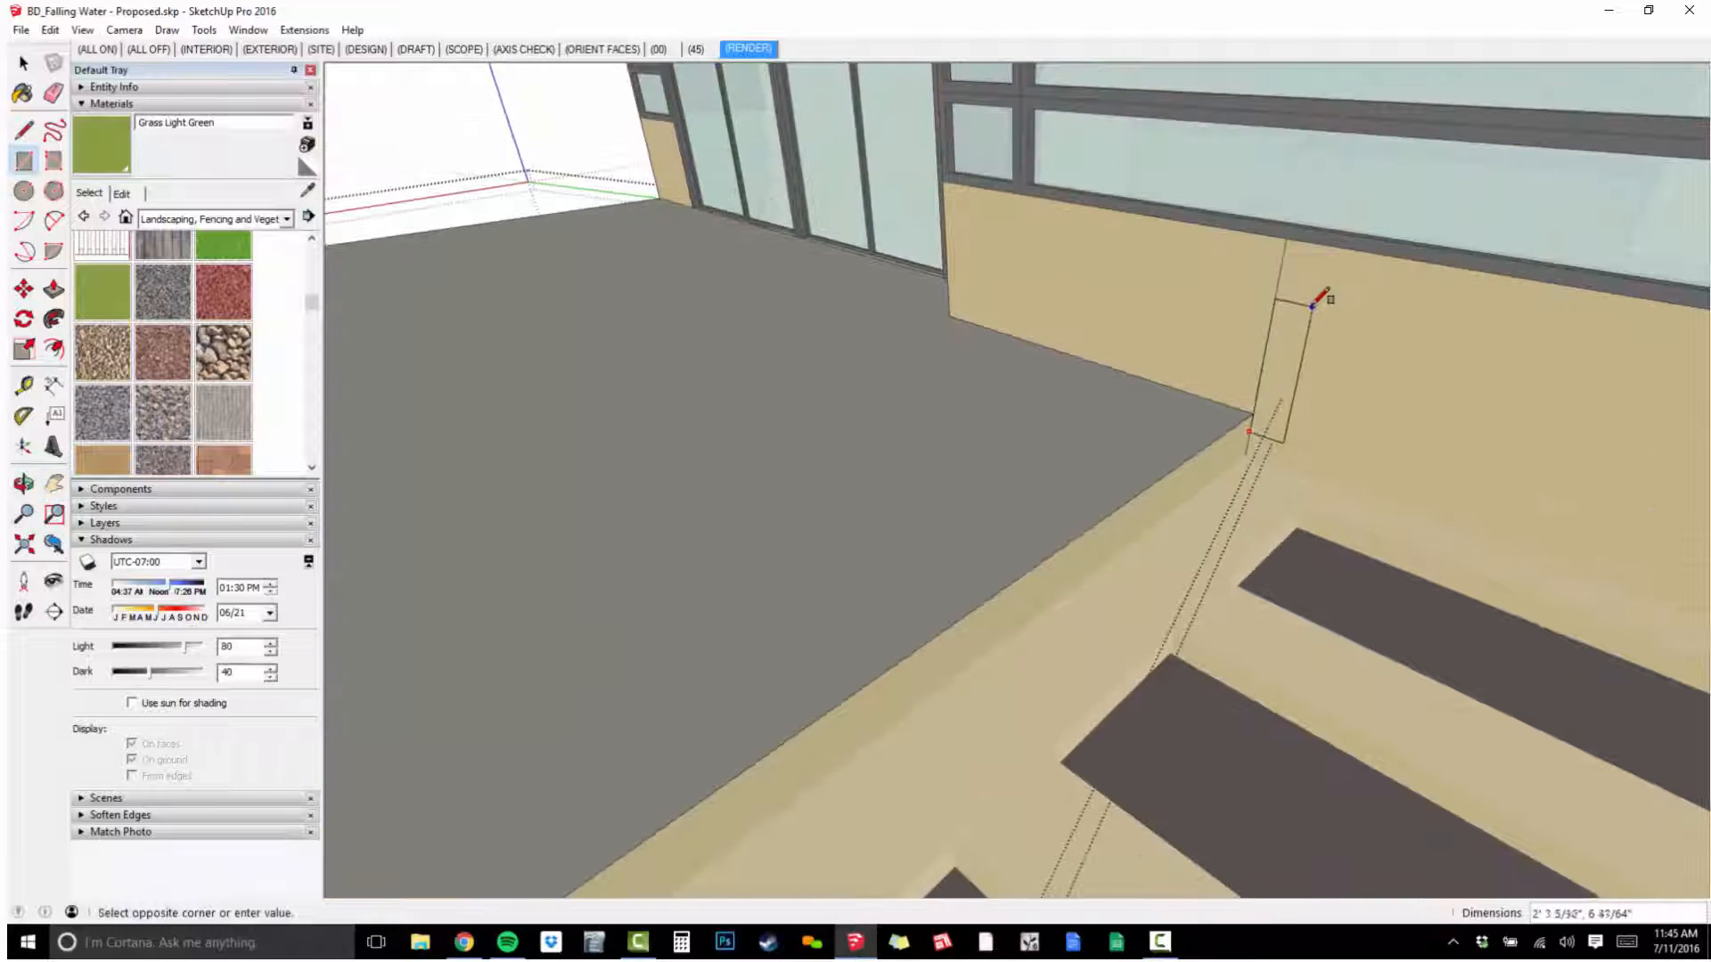
left_click(1322, 240)
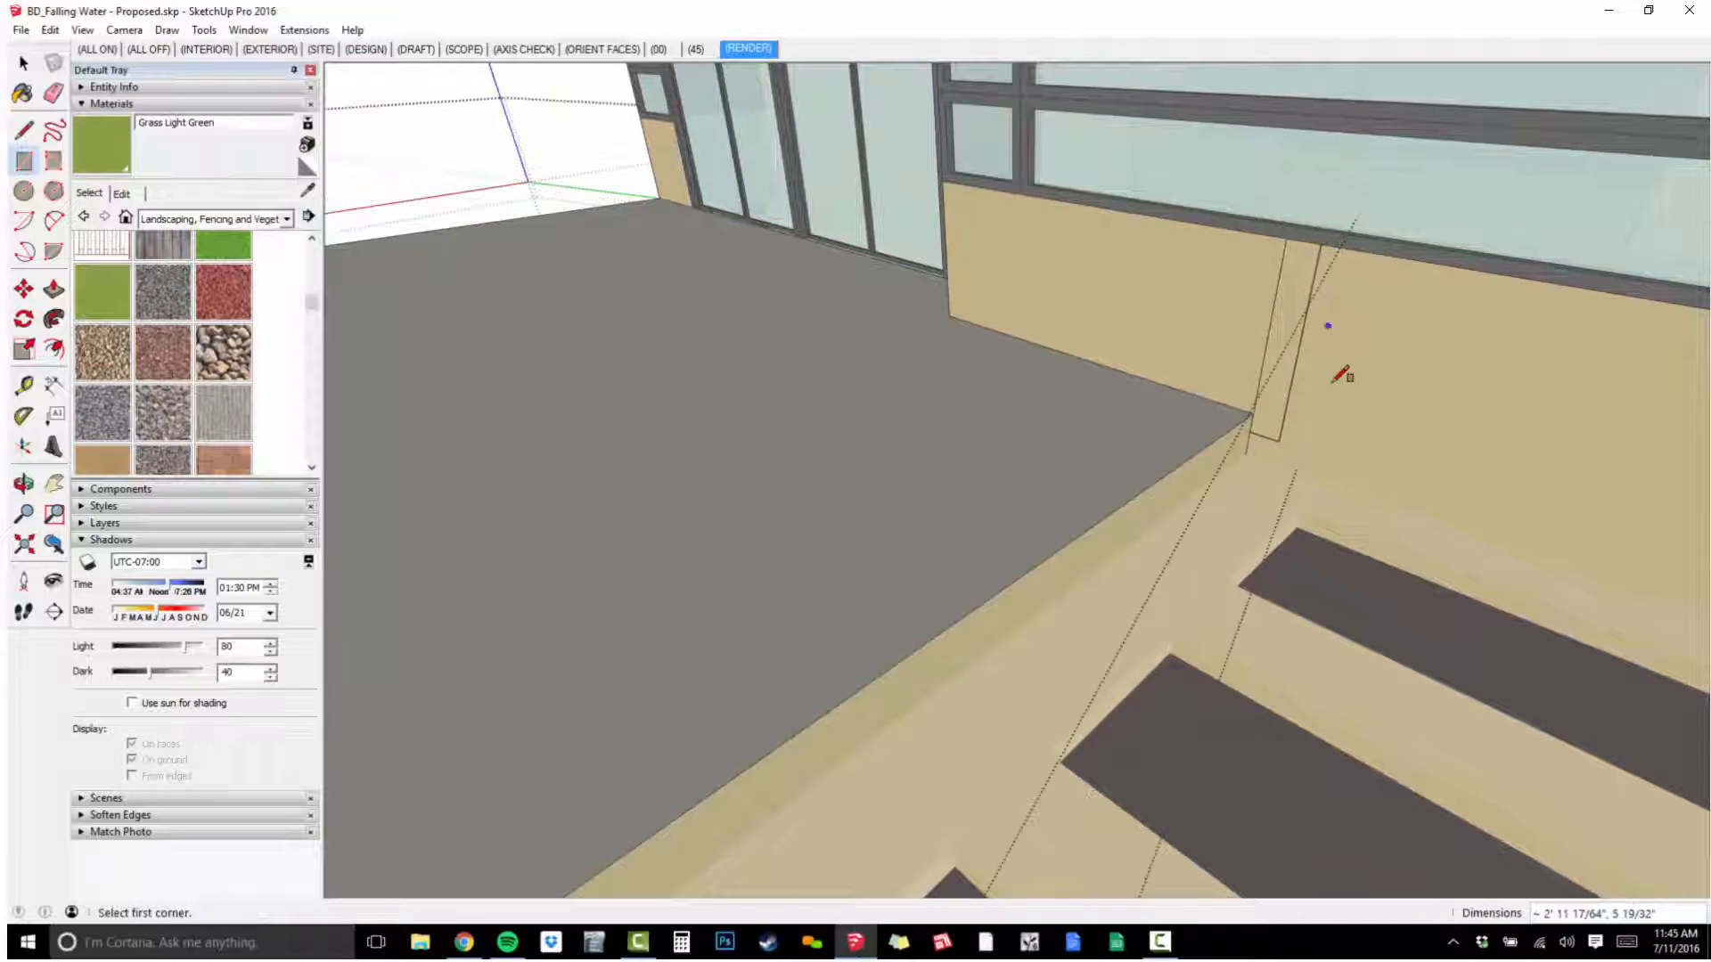
Move the rectangle's bottom edge down to the pergola deck, aligned with the lower corner at the slab's far end.
scroll(1328, 385, "up", 2)
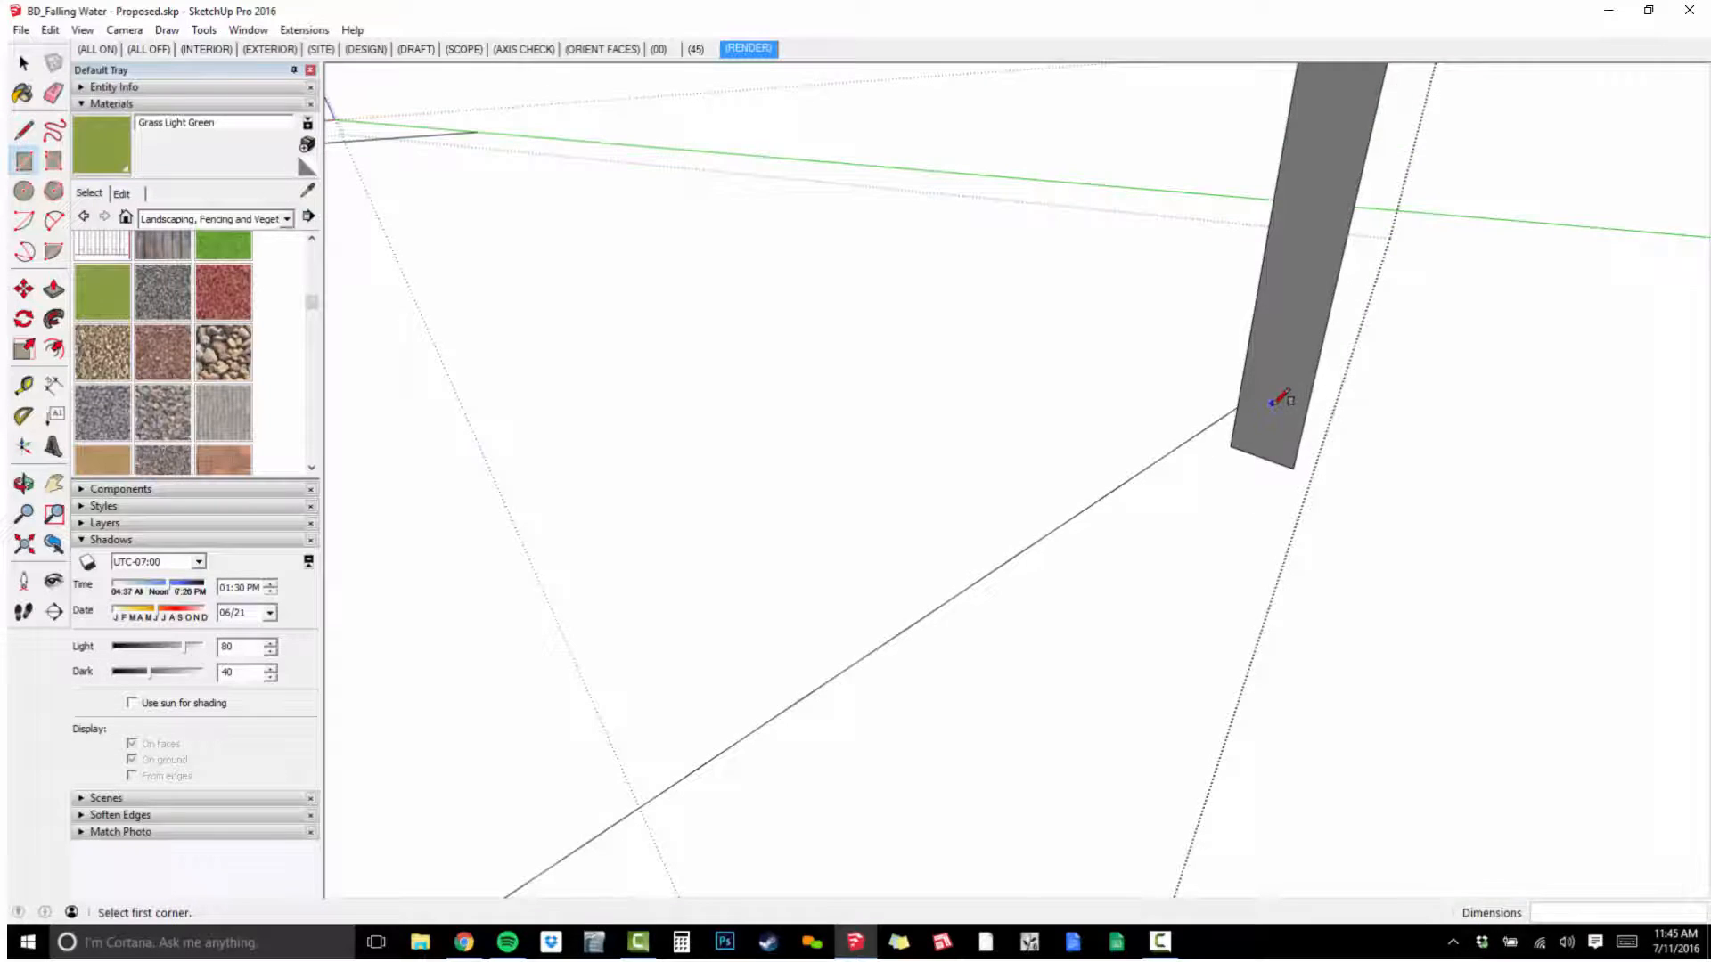
scroll(1297, 388, "down", 2)
key("m")
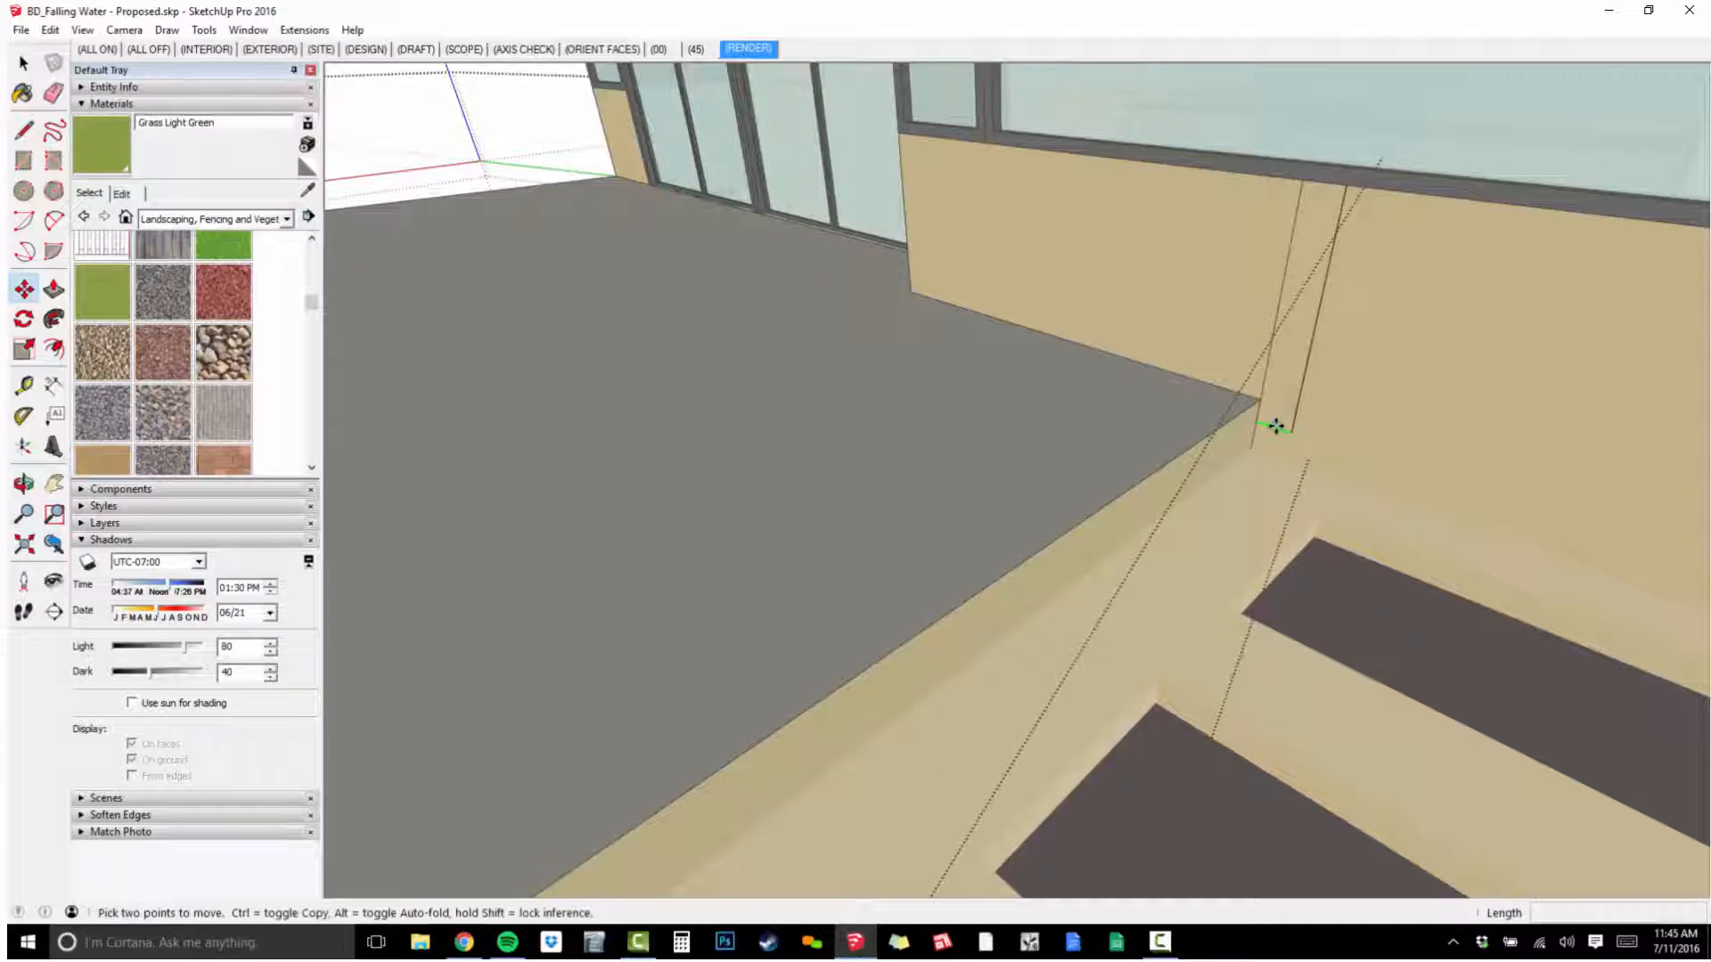
left_click(1276, 426)
key("Escape")
scroll(1481, 424, "down", 3)
middle_click_drag(1481, 424, 380, 294, "shift")
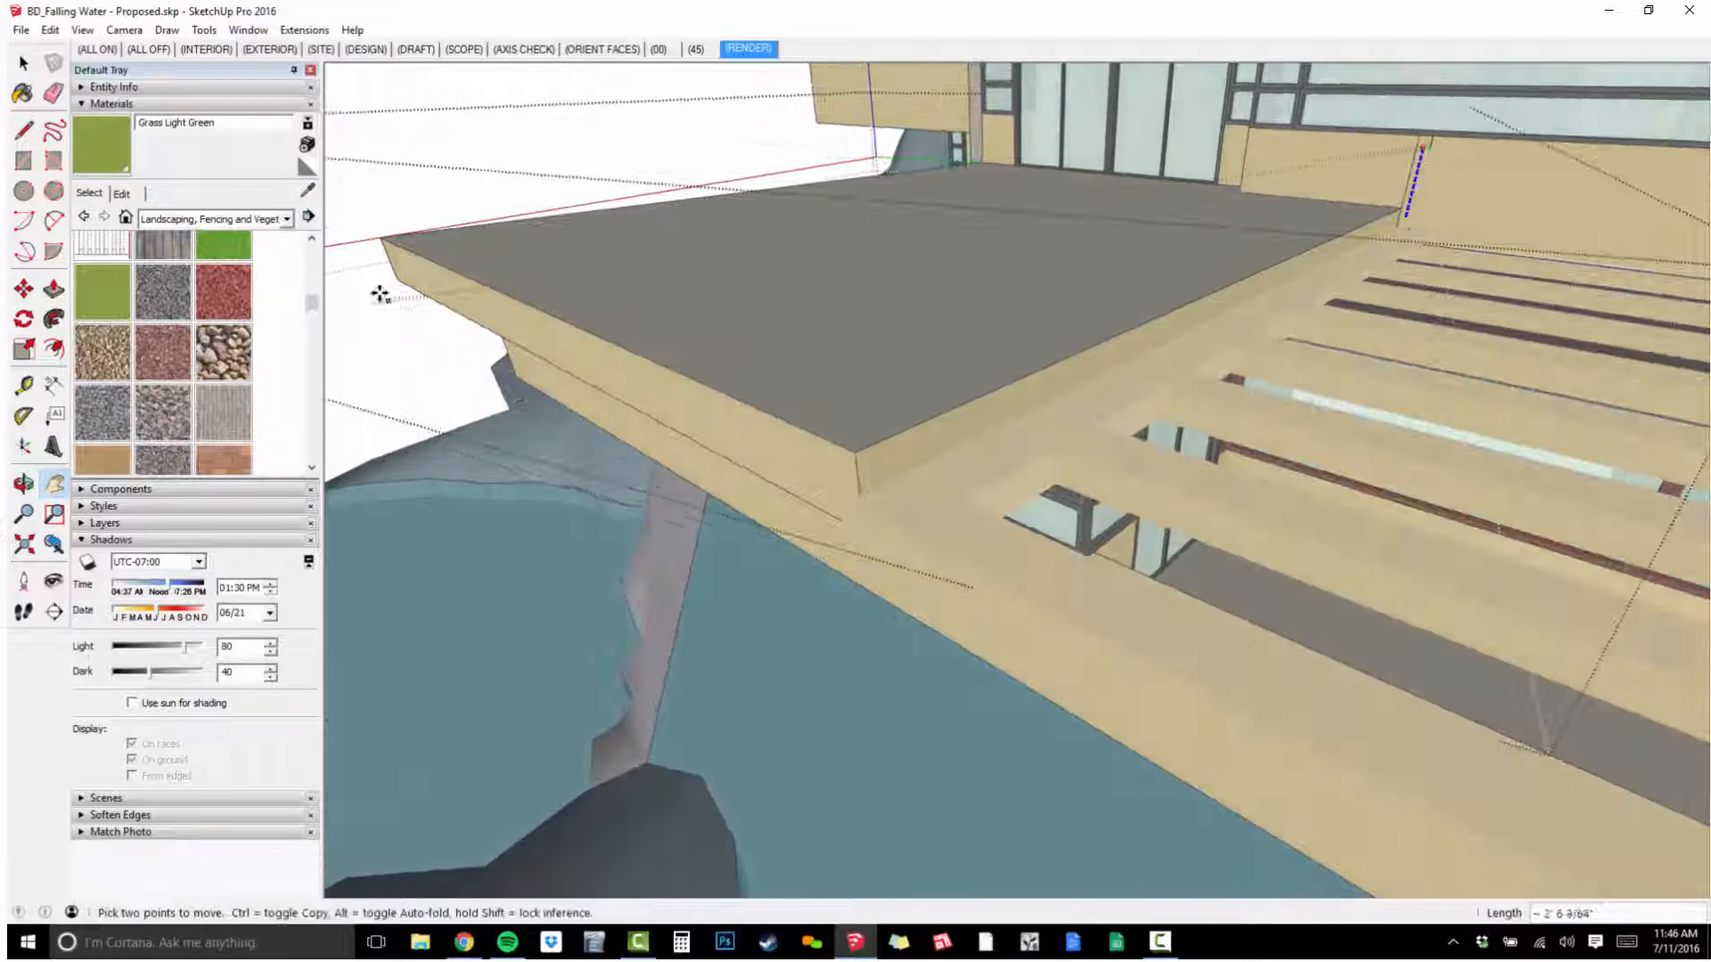
left_click(398, 278)
Place a vertical guide 2" inside the rectangle from its terrace-side edge with the Tape Measure.
middle_click_drag(900, 302, 1072, 419)
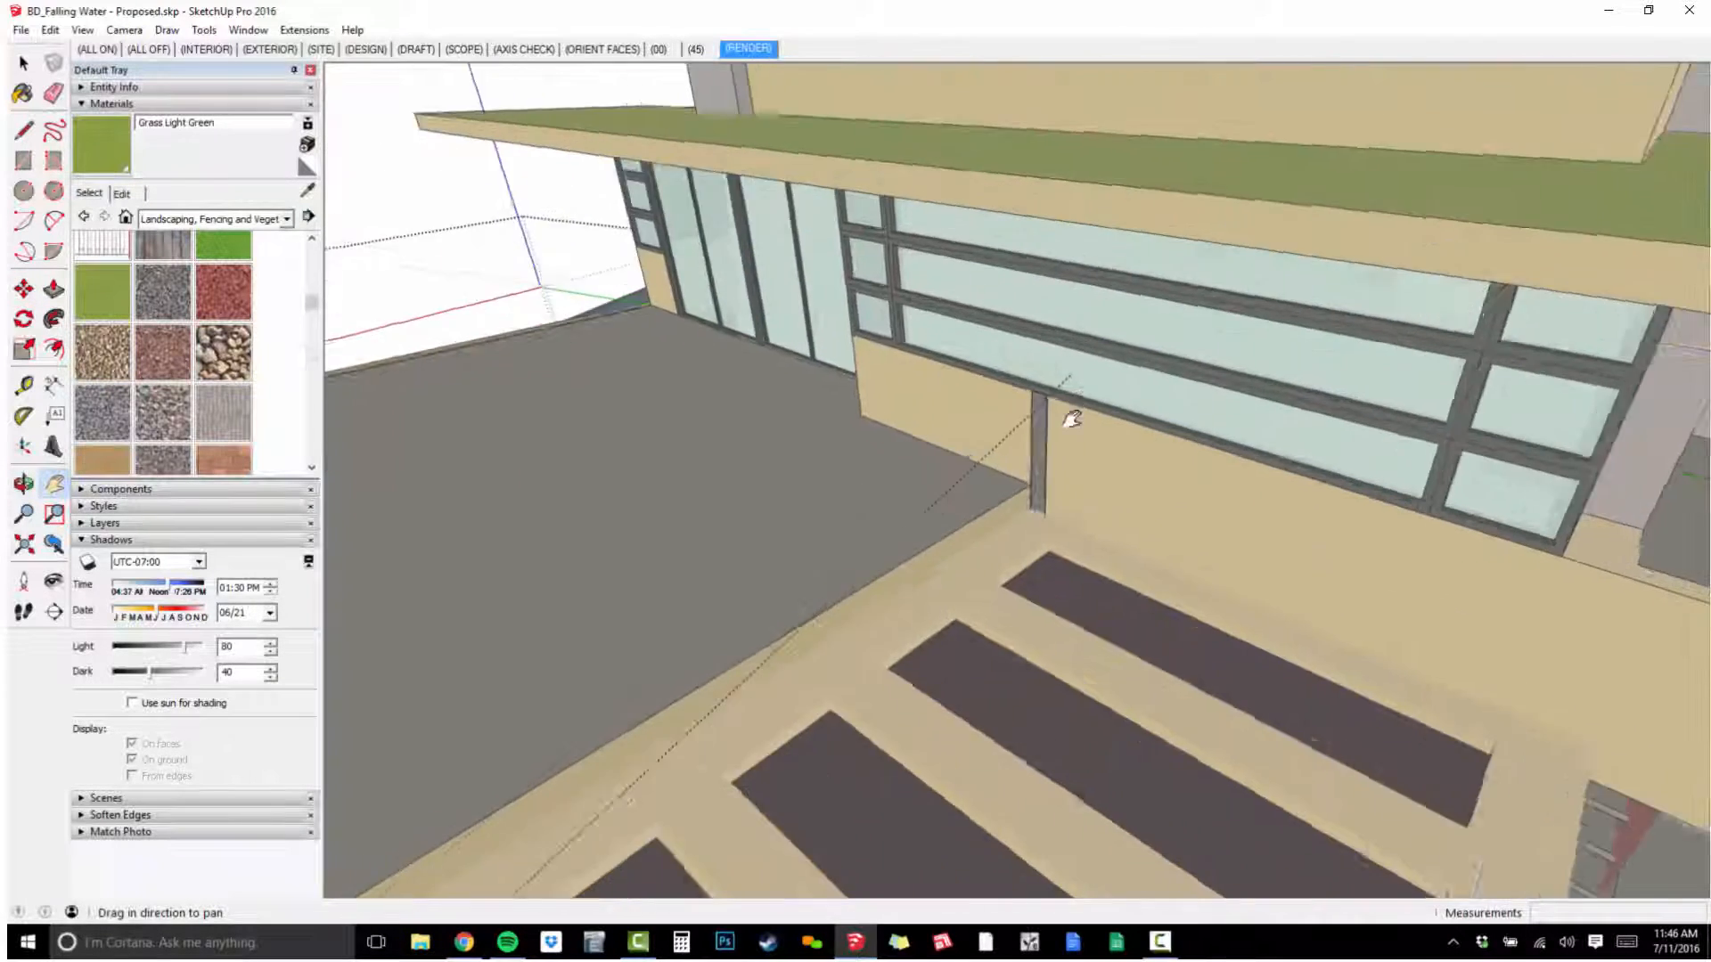
scroll(1050, 452, "up", 4)
middle_click_drag(1000, 516, 1111, 455, "shift")
scroll(1110, 460, "up", 3)
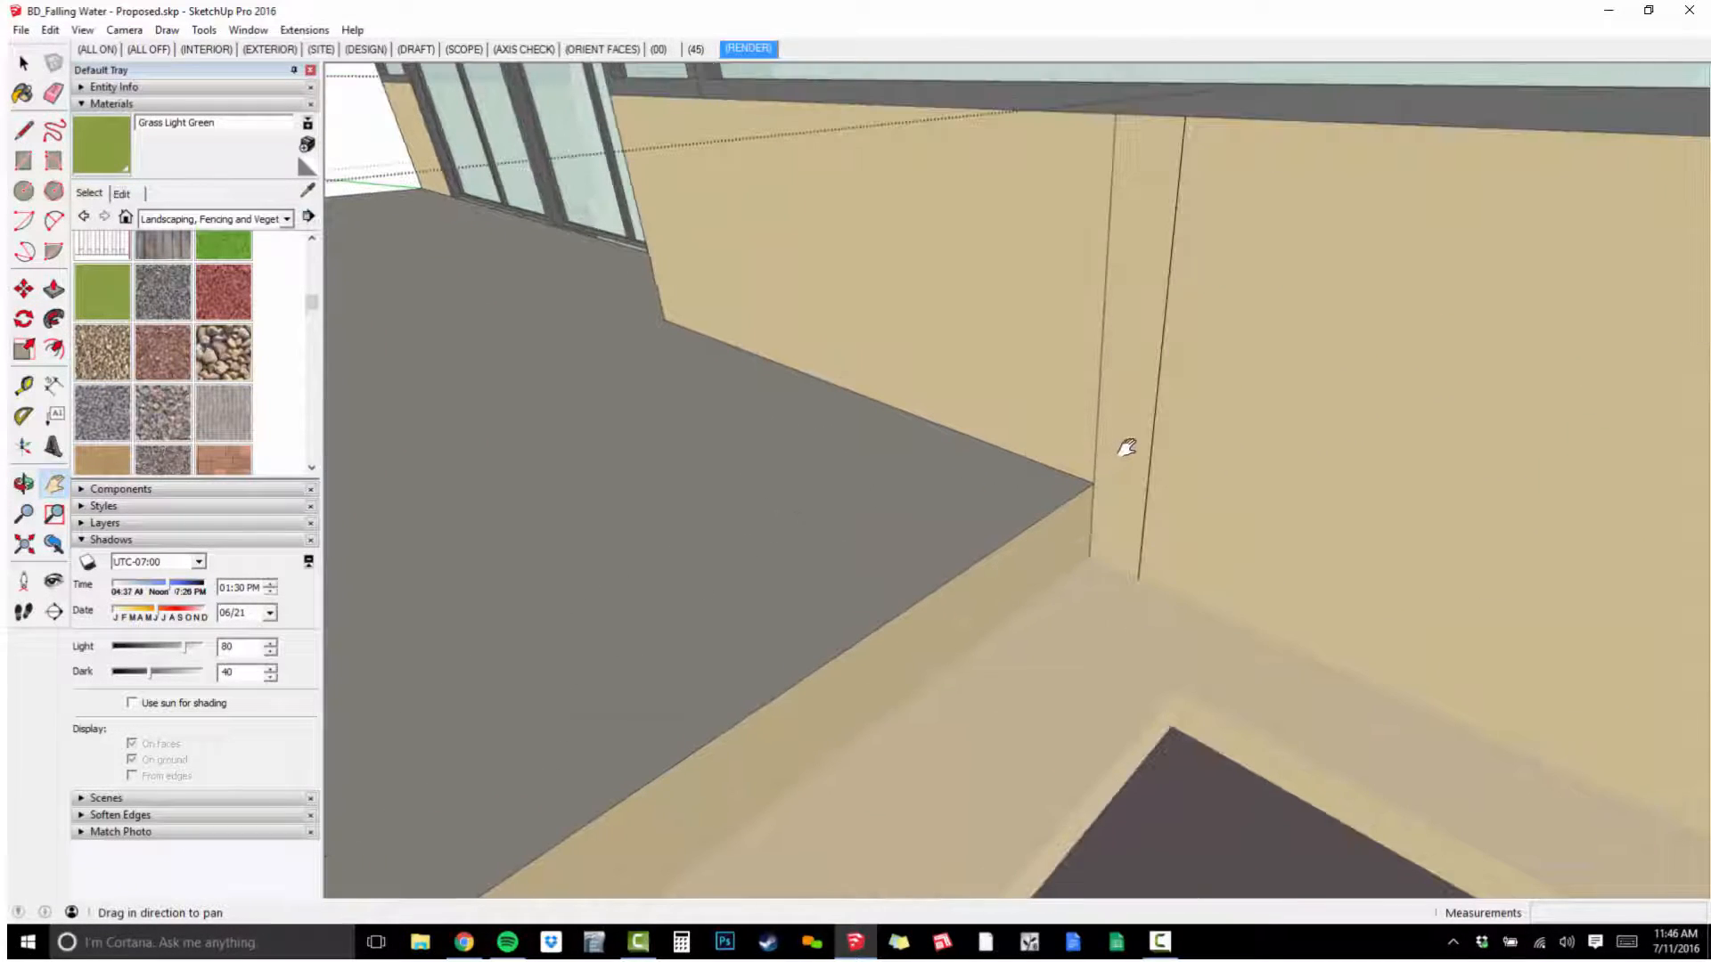
key("space")
key("t")
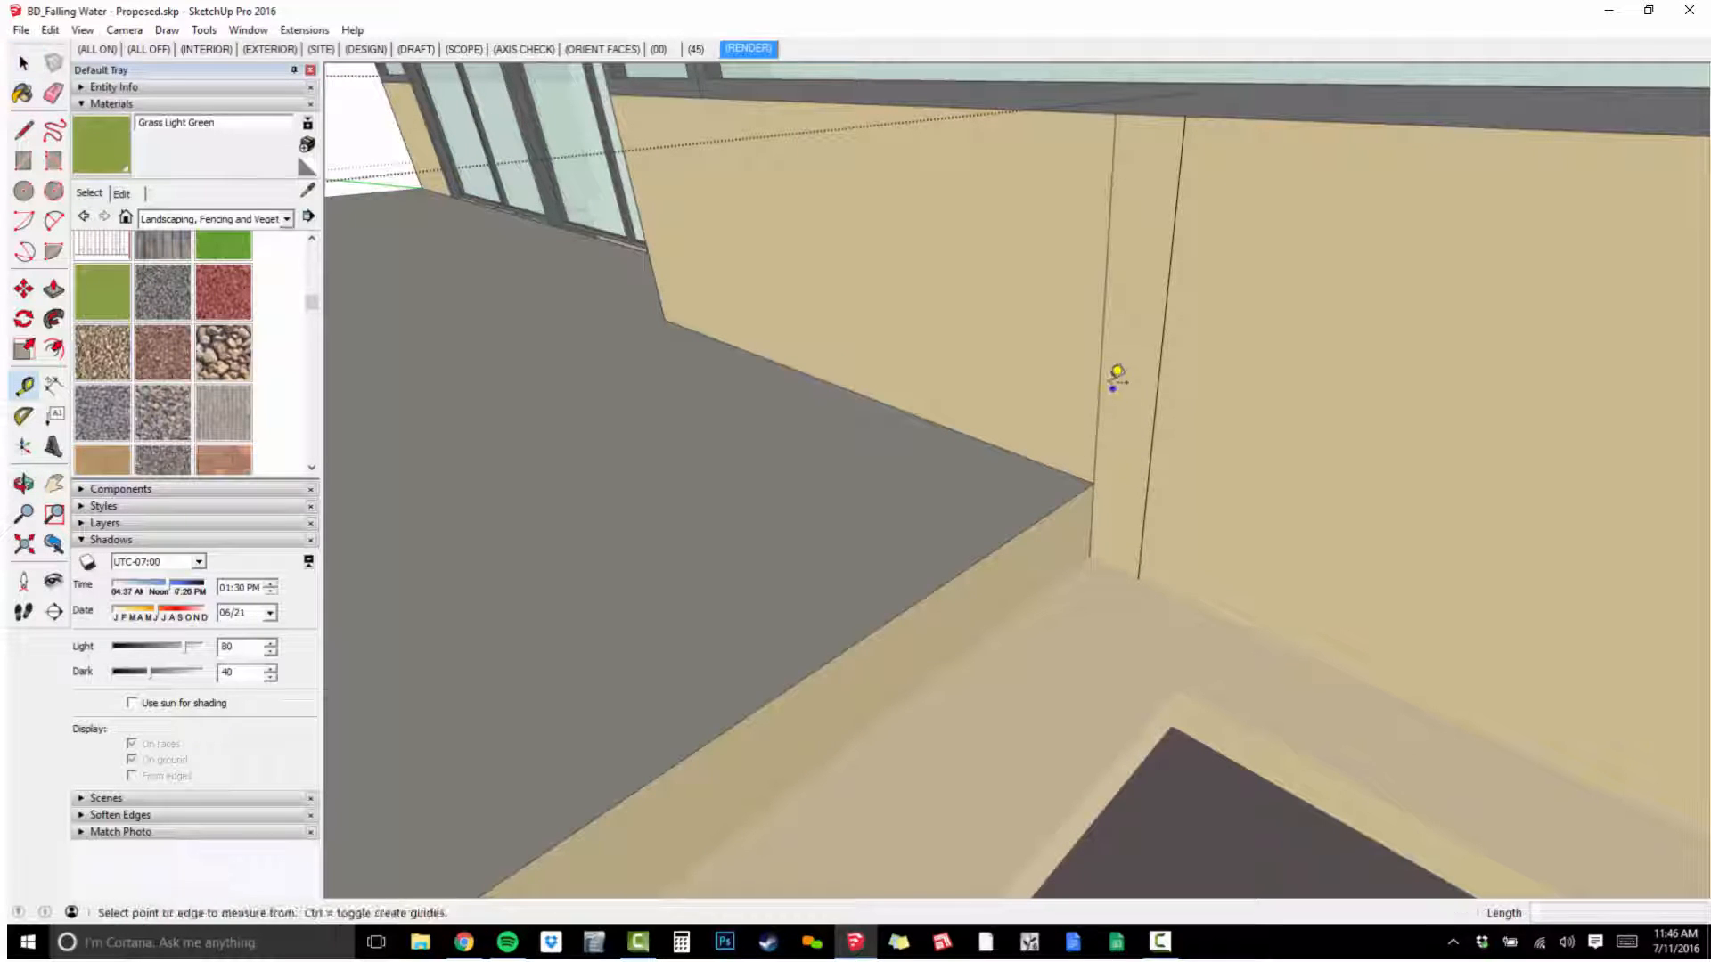
left_click(1099, 379)
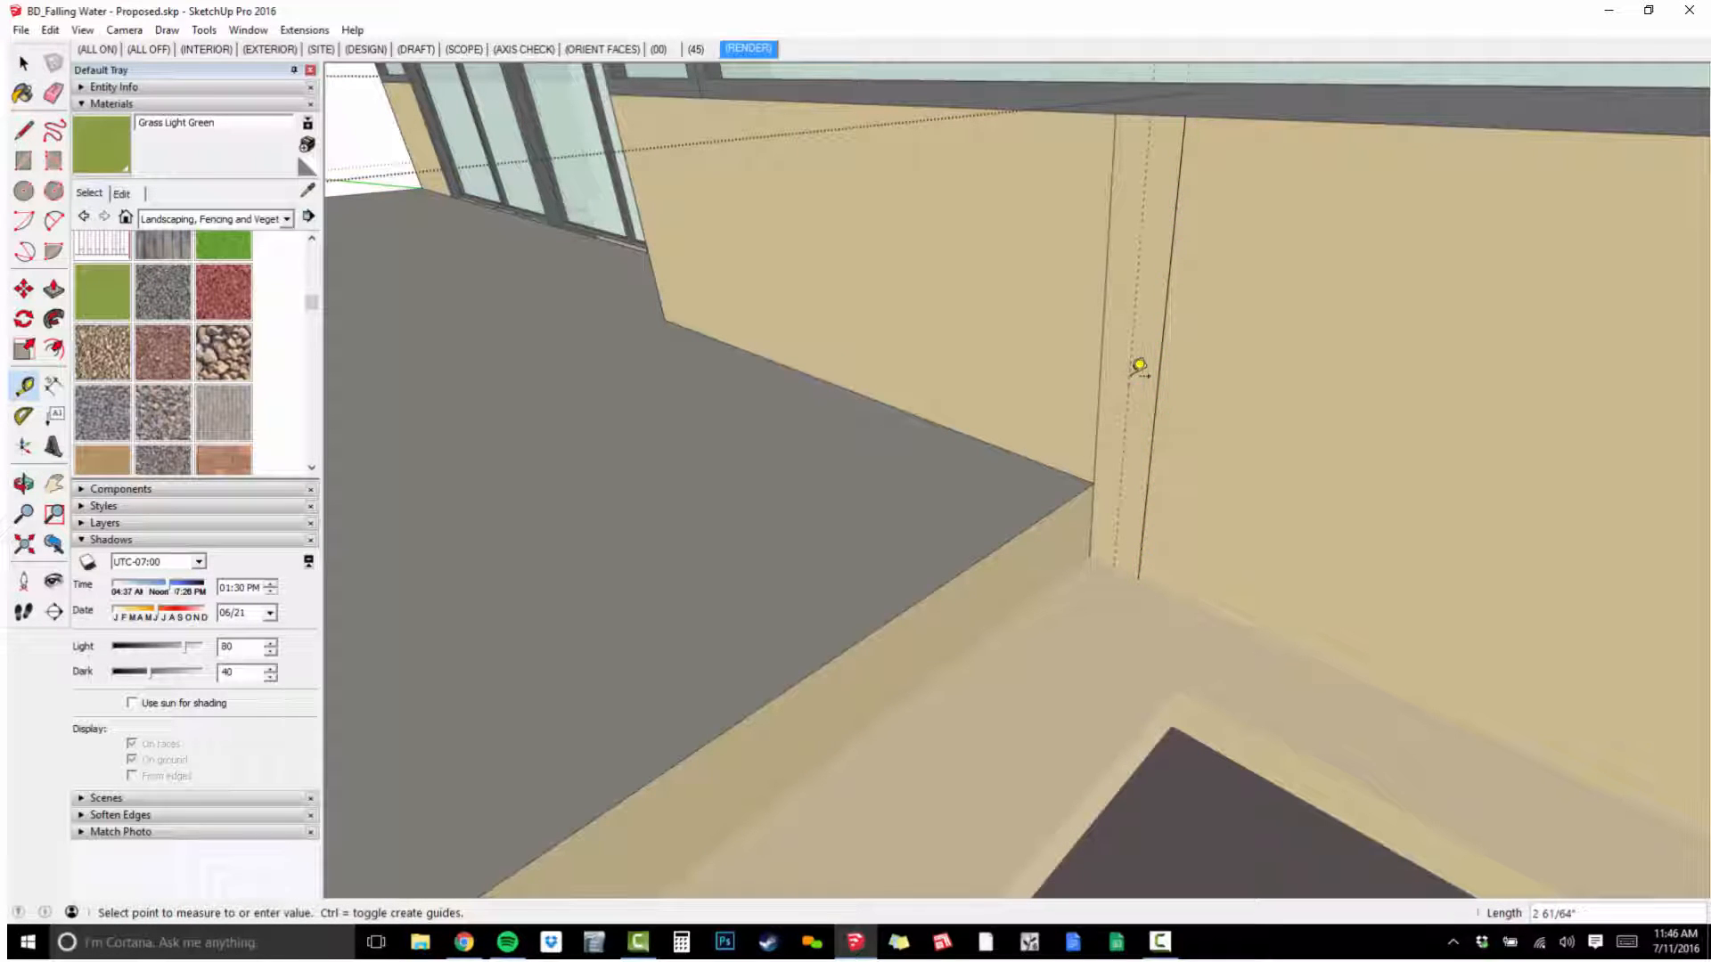
left_click(1139, 365)
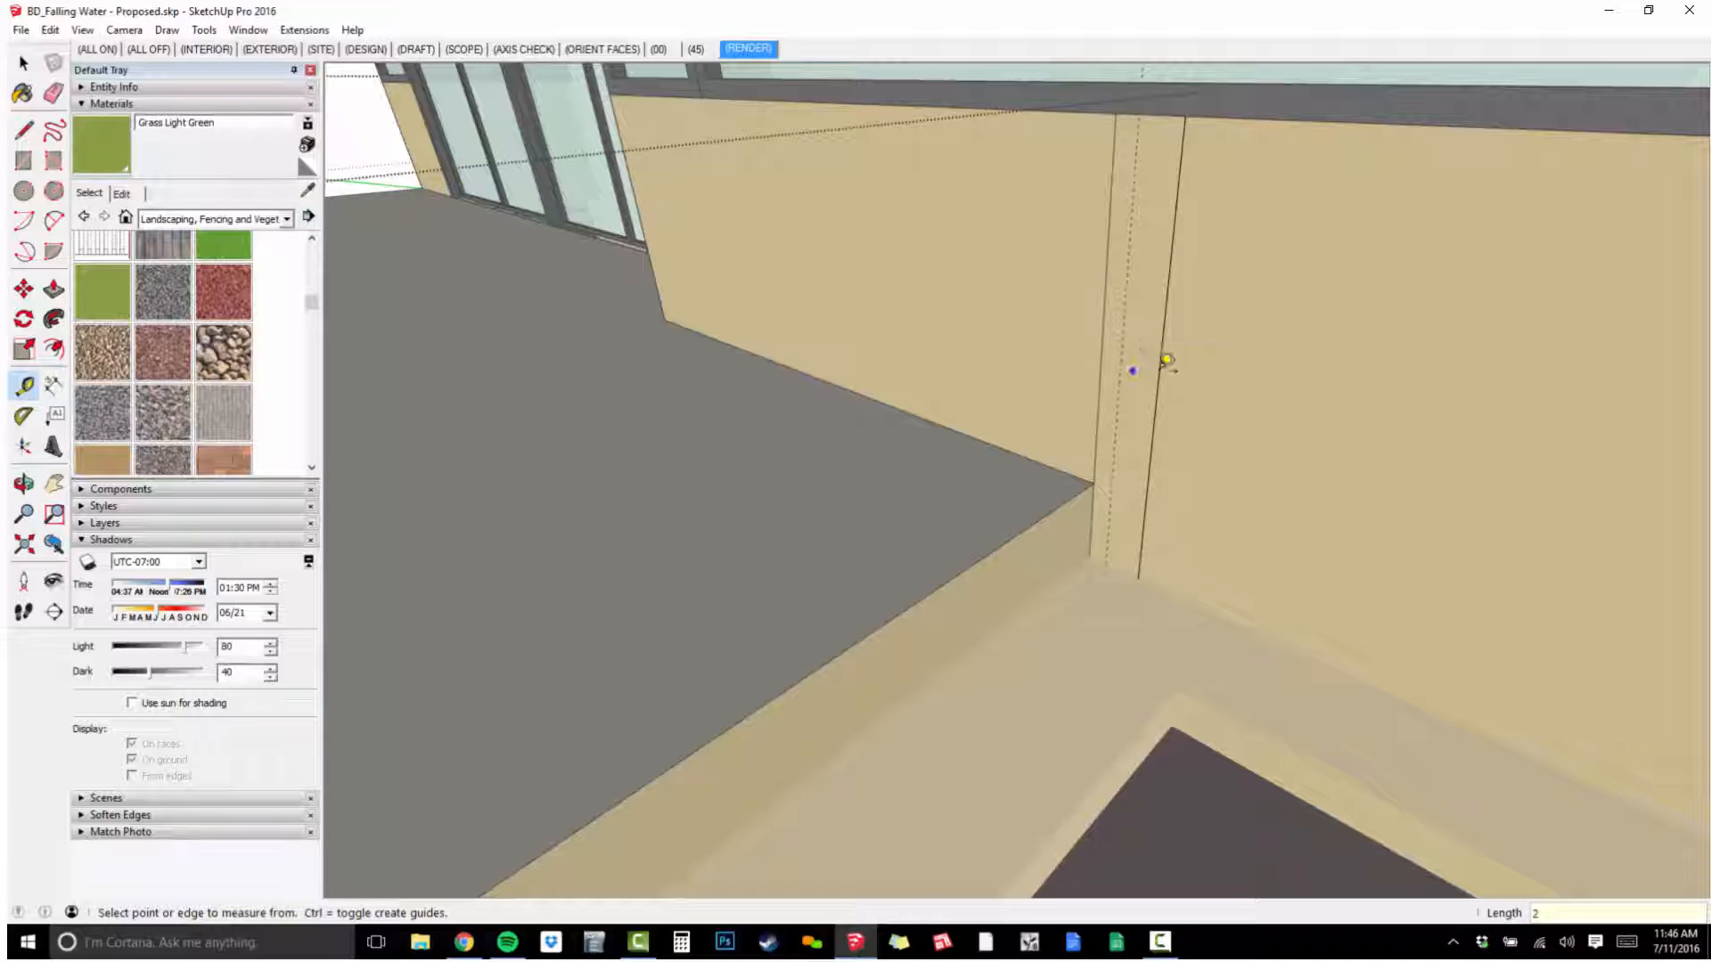
Move the upright rectangle's outer edge in to the 2" guide.
key("m")
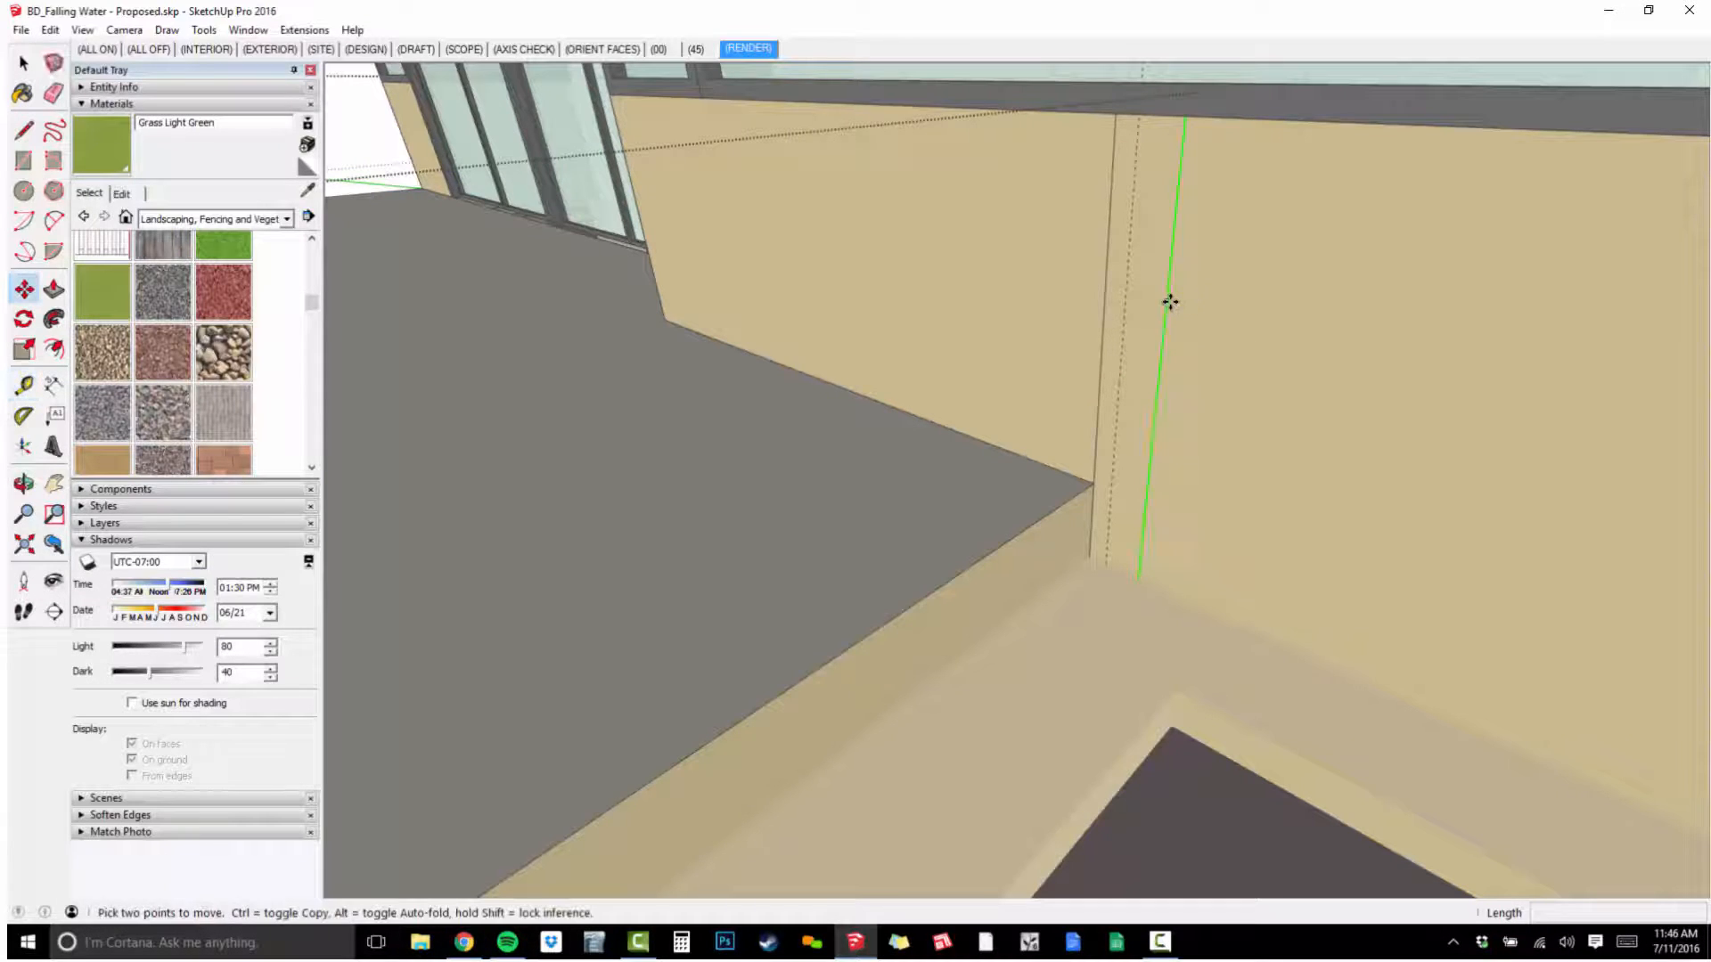
left_click(1159, 297)
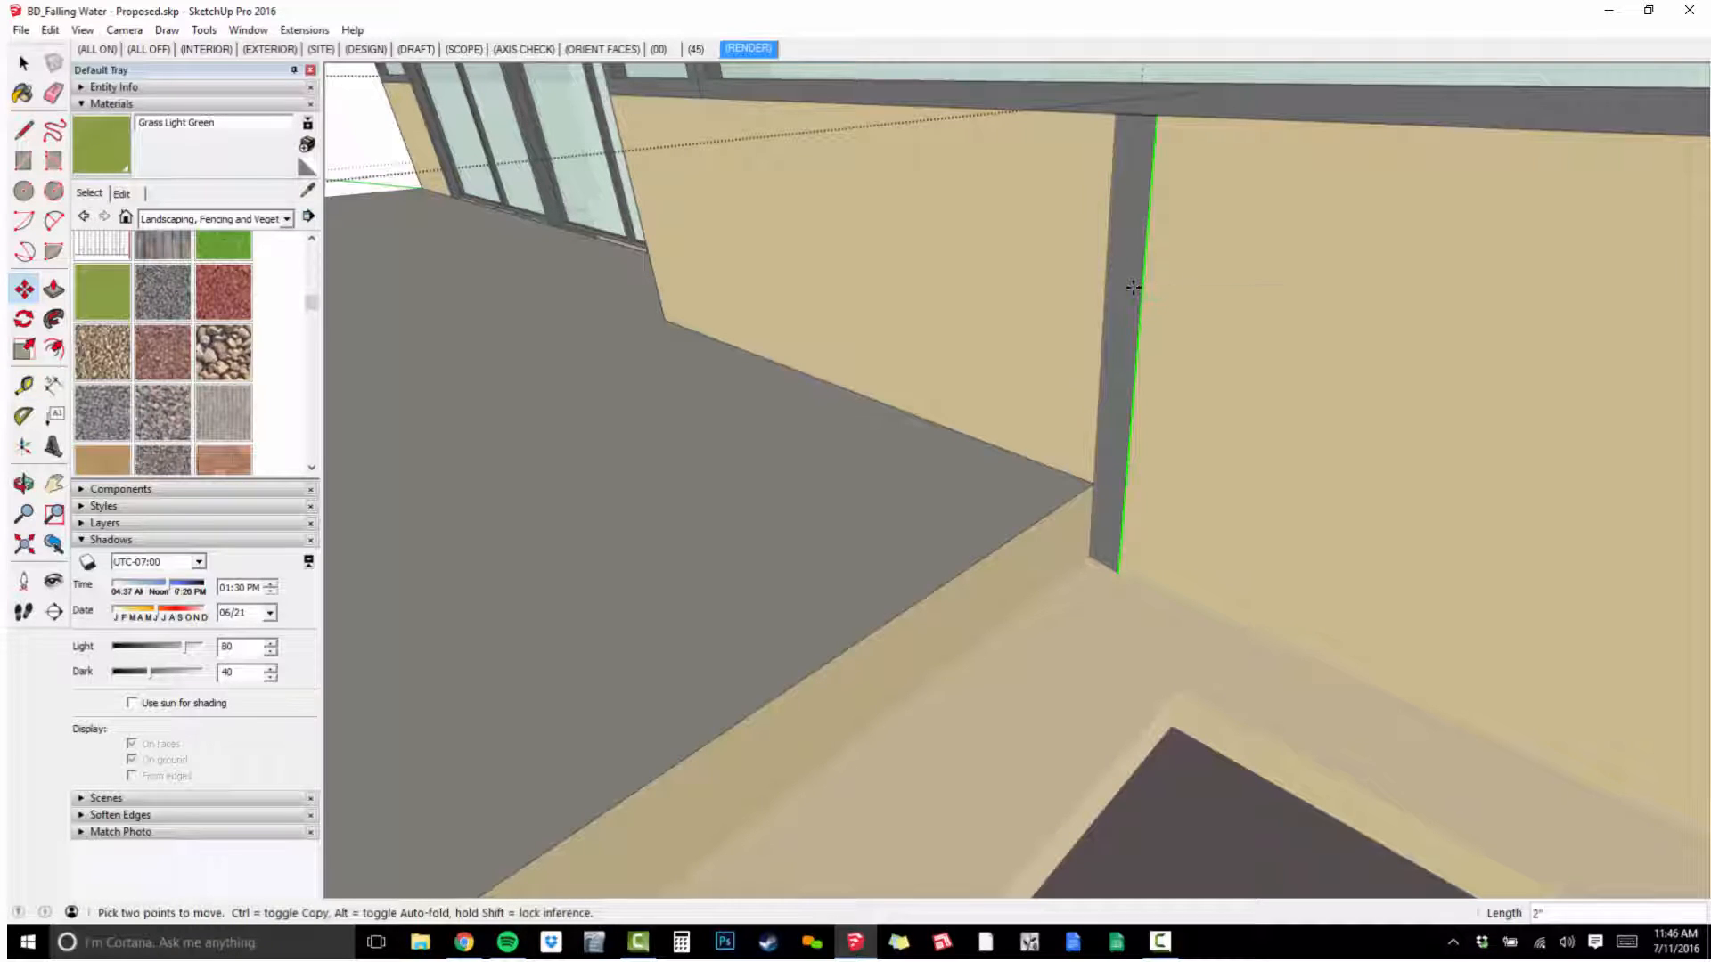
left_click(1135, 116)
Hide the rest of the model and select the terrace edge path lines beside the upright profile.
scroll(1185, 330, "down", 3)
middle_click_drag(1185, 409, 1192, 423, "shift")
key("space")
key("alt+h")
scroll(1169, 472, "down", 7)
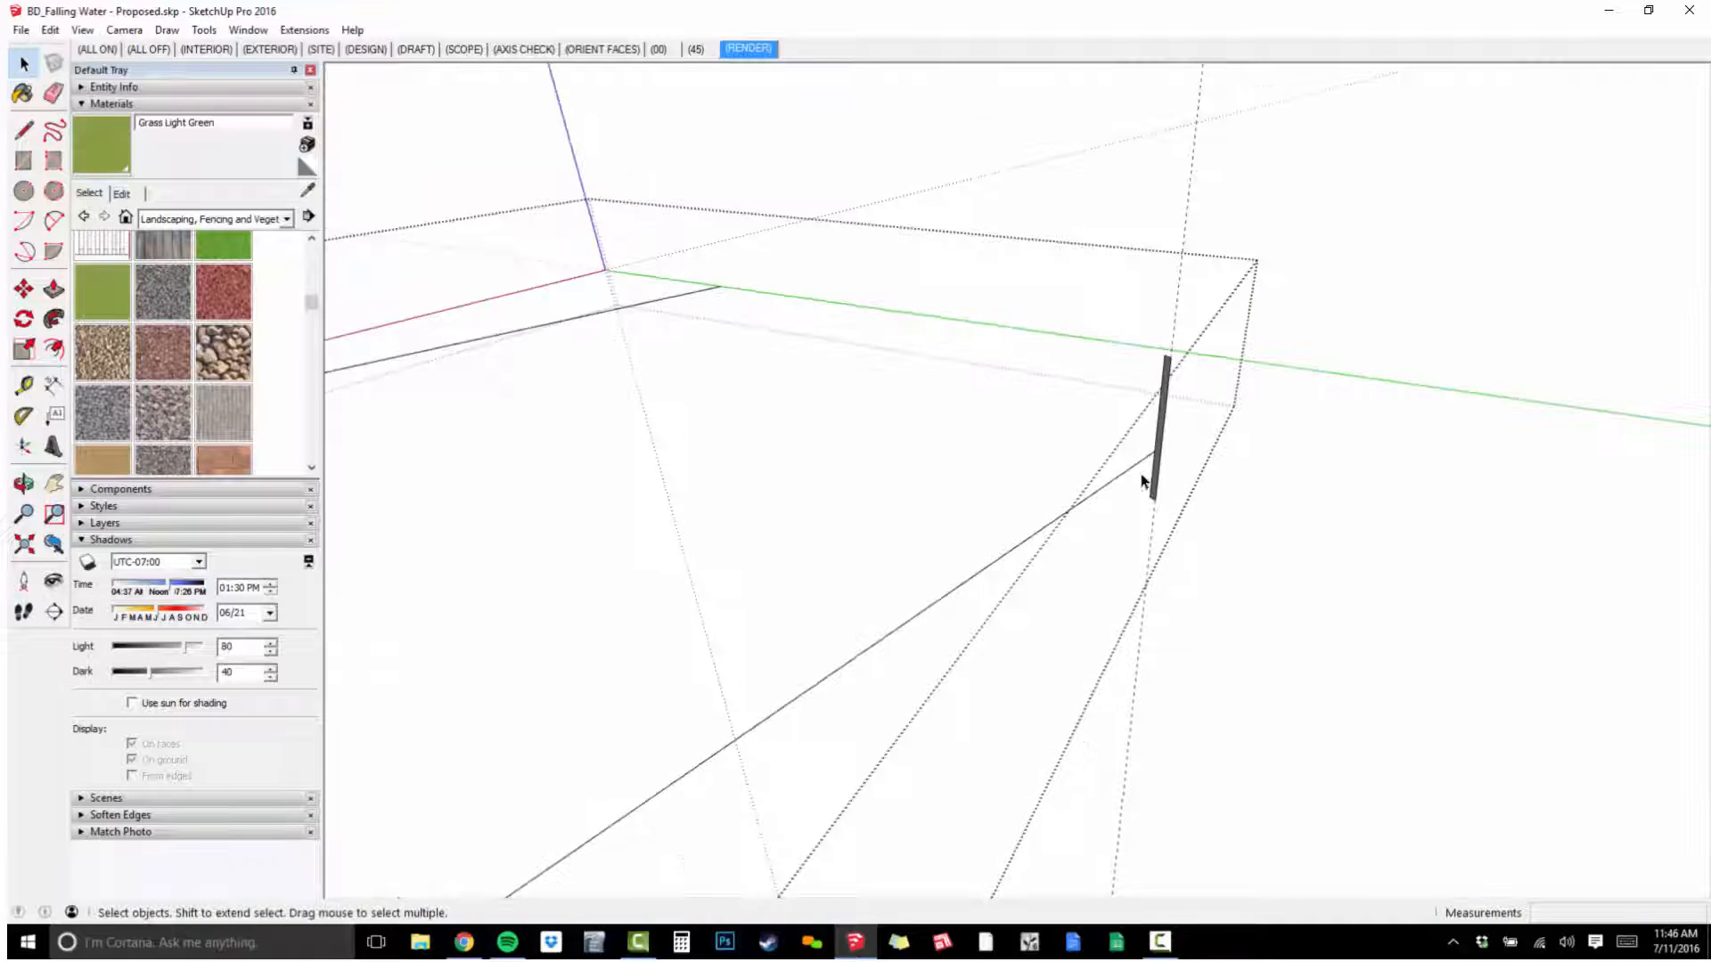
scroll(1130, 489, "down", 3)
left_click_drag(1012, 305, 813, 580)
scroll(1193, 410, "up", 10)
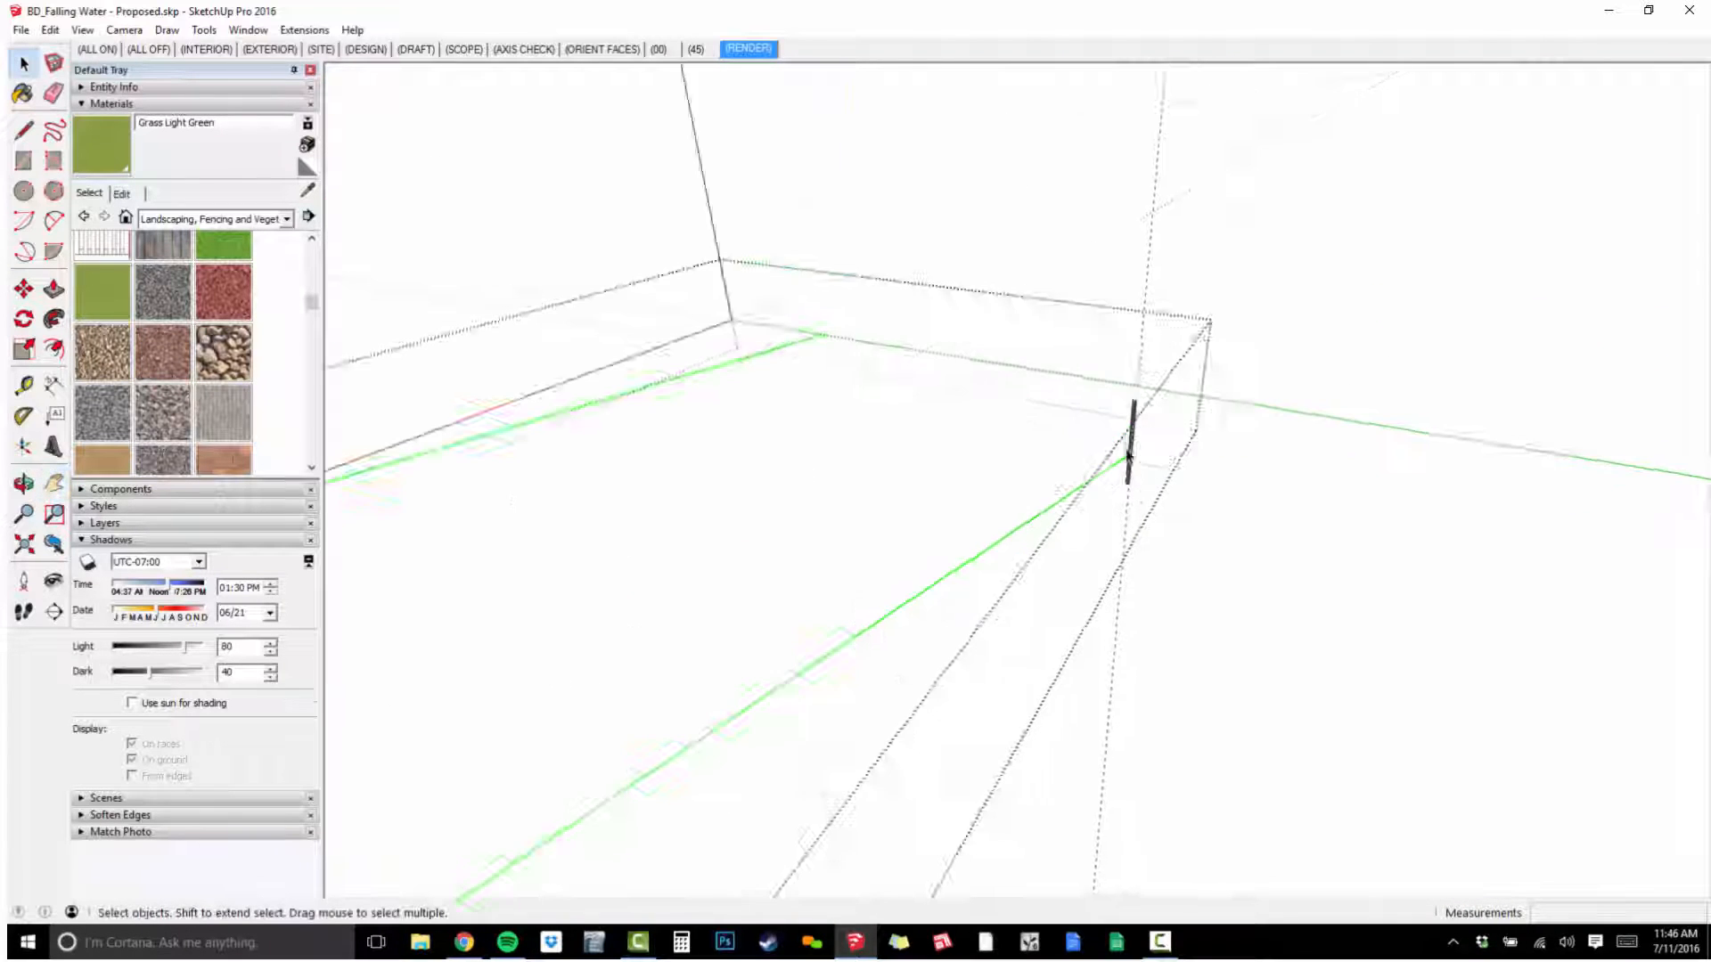
scroll(1193, 410, "down", 3)
Draw a vertical line down the profile face along the guide to divide it.
key("h")
scroll(1215, 378, "up", 5)
scroll(1216, 383, "down", 4)
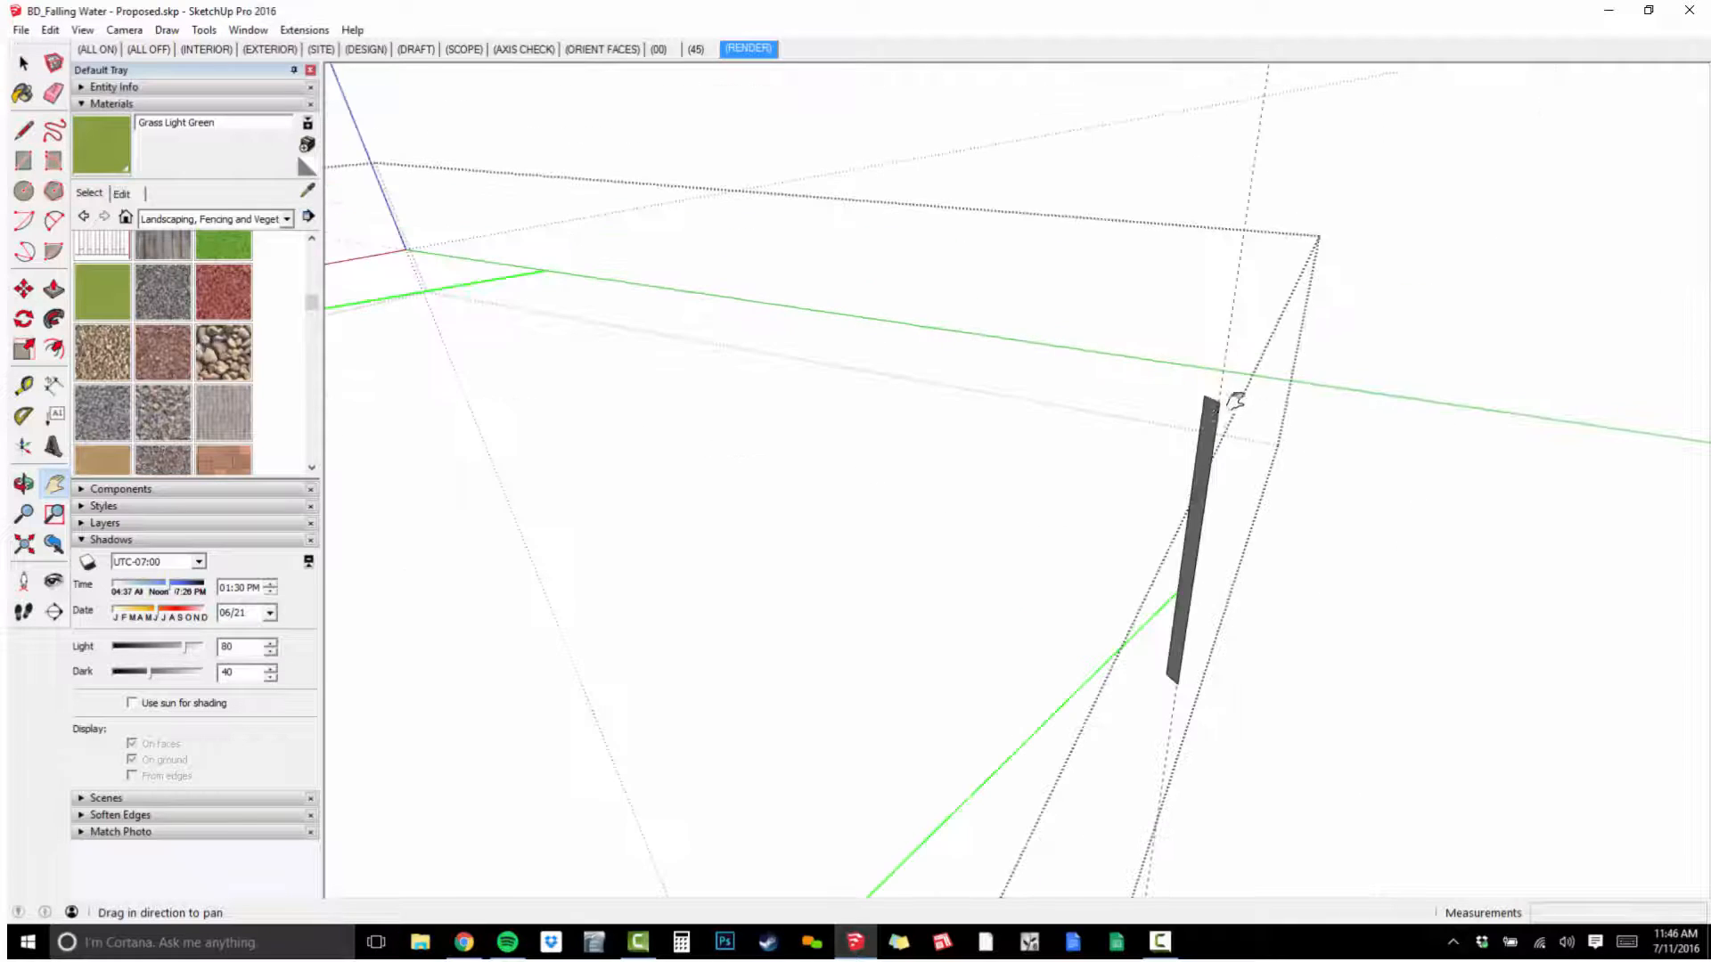
scroll(1209, 405, "up", 2)
middle_click_drag(1209, 401, 1086, 636)
key("space")
key("l")
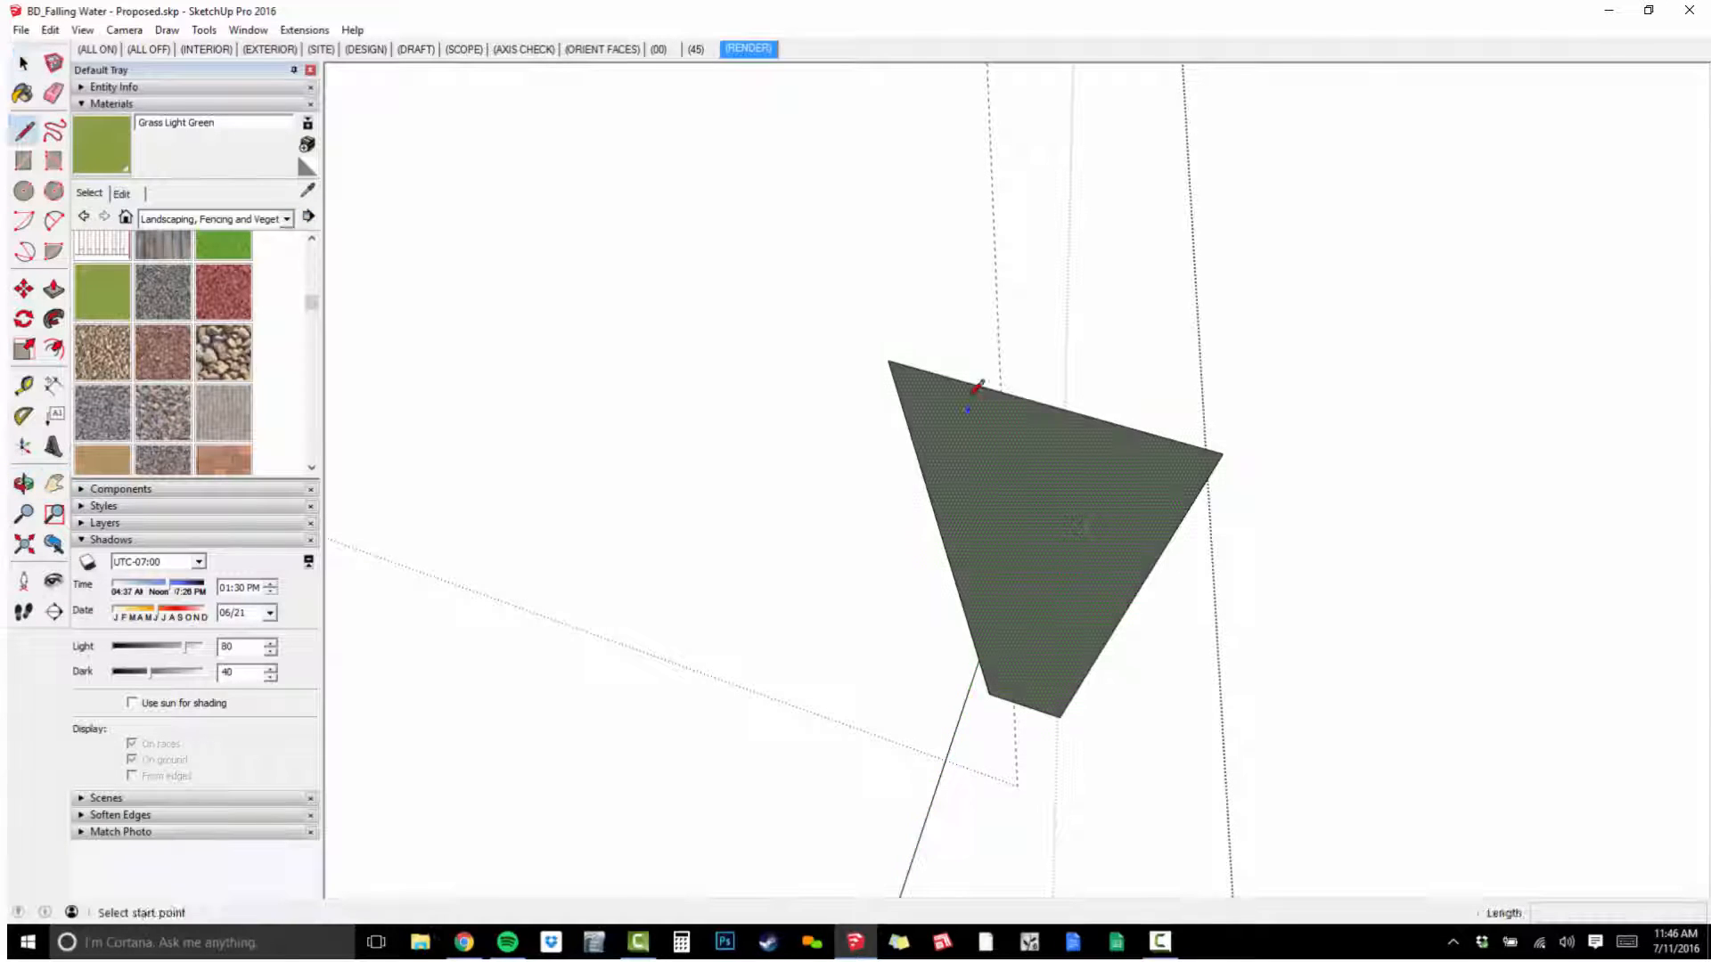
left_click(1001, 390)
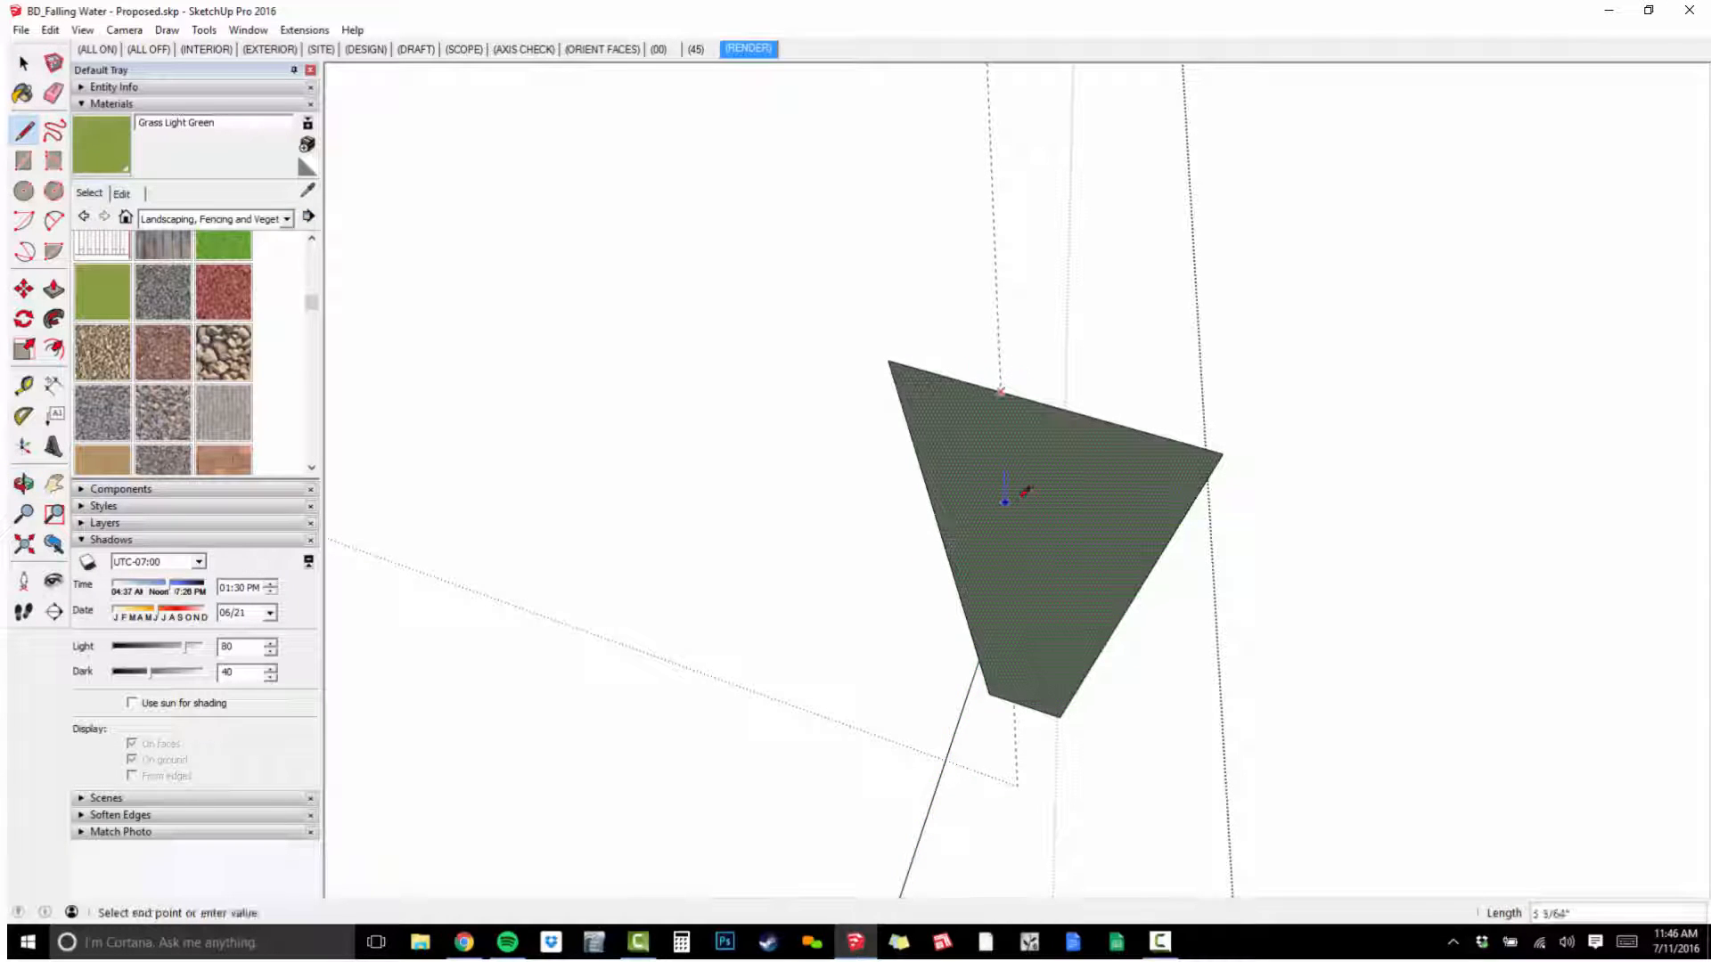
left_click(1070, 718)
key("e")
key("l")
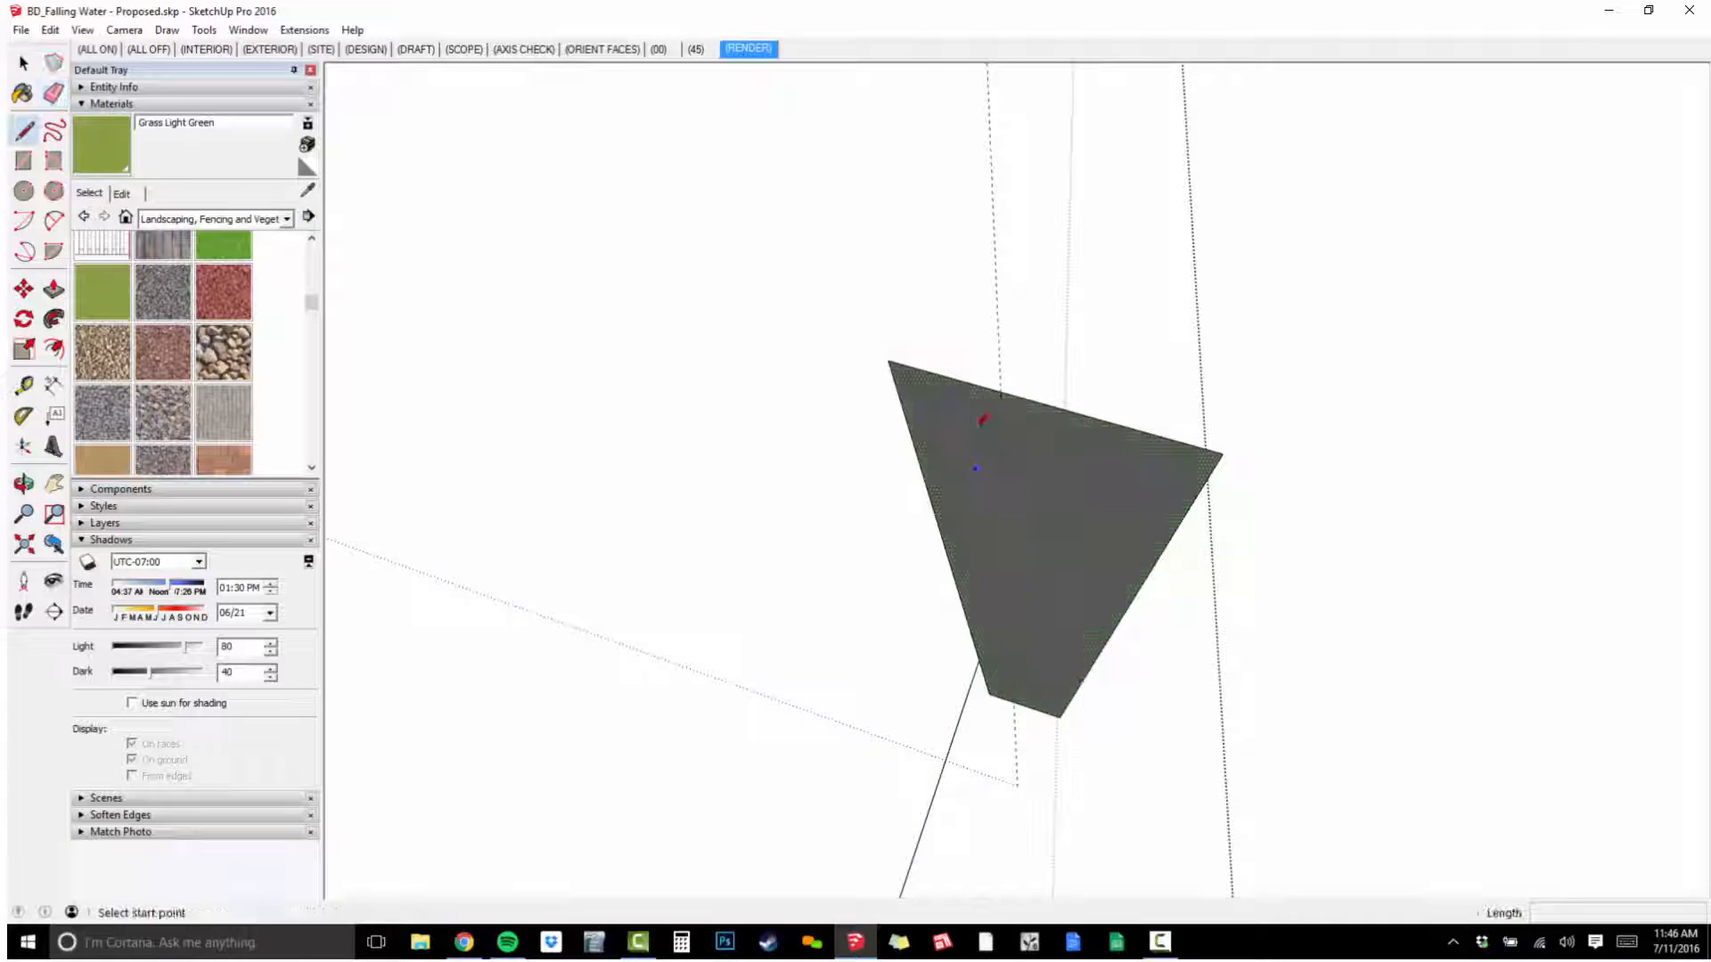
left_click(1000, 390)
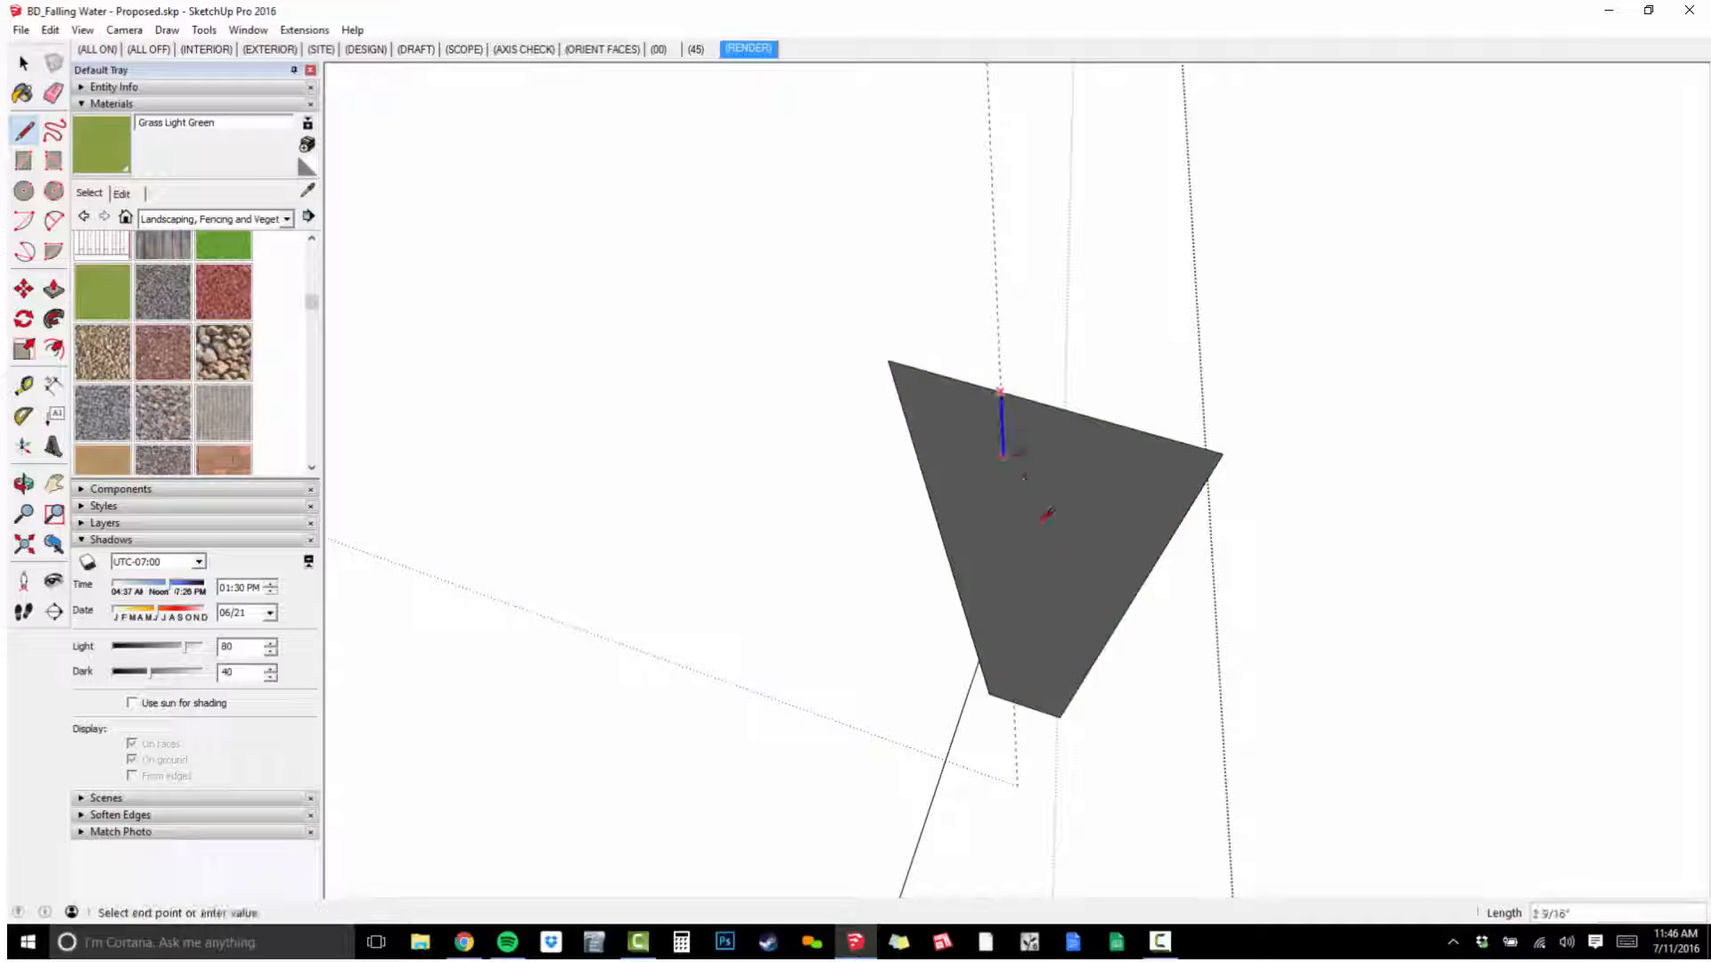
Erase the part of the profile outside the dividing line.
key("e")
left_click_drag(1145, 423, 1179, 637)
left_click(1040, 712)
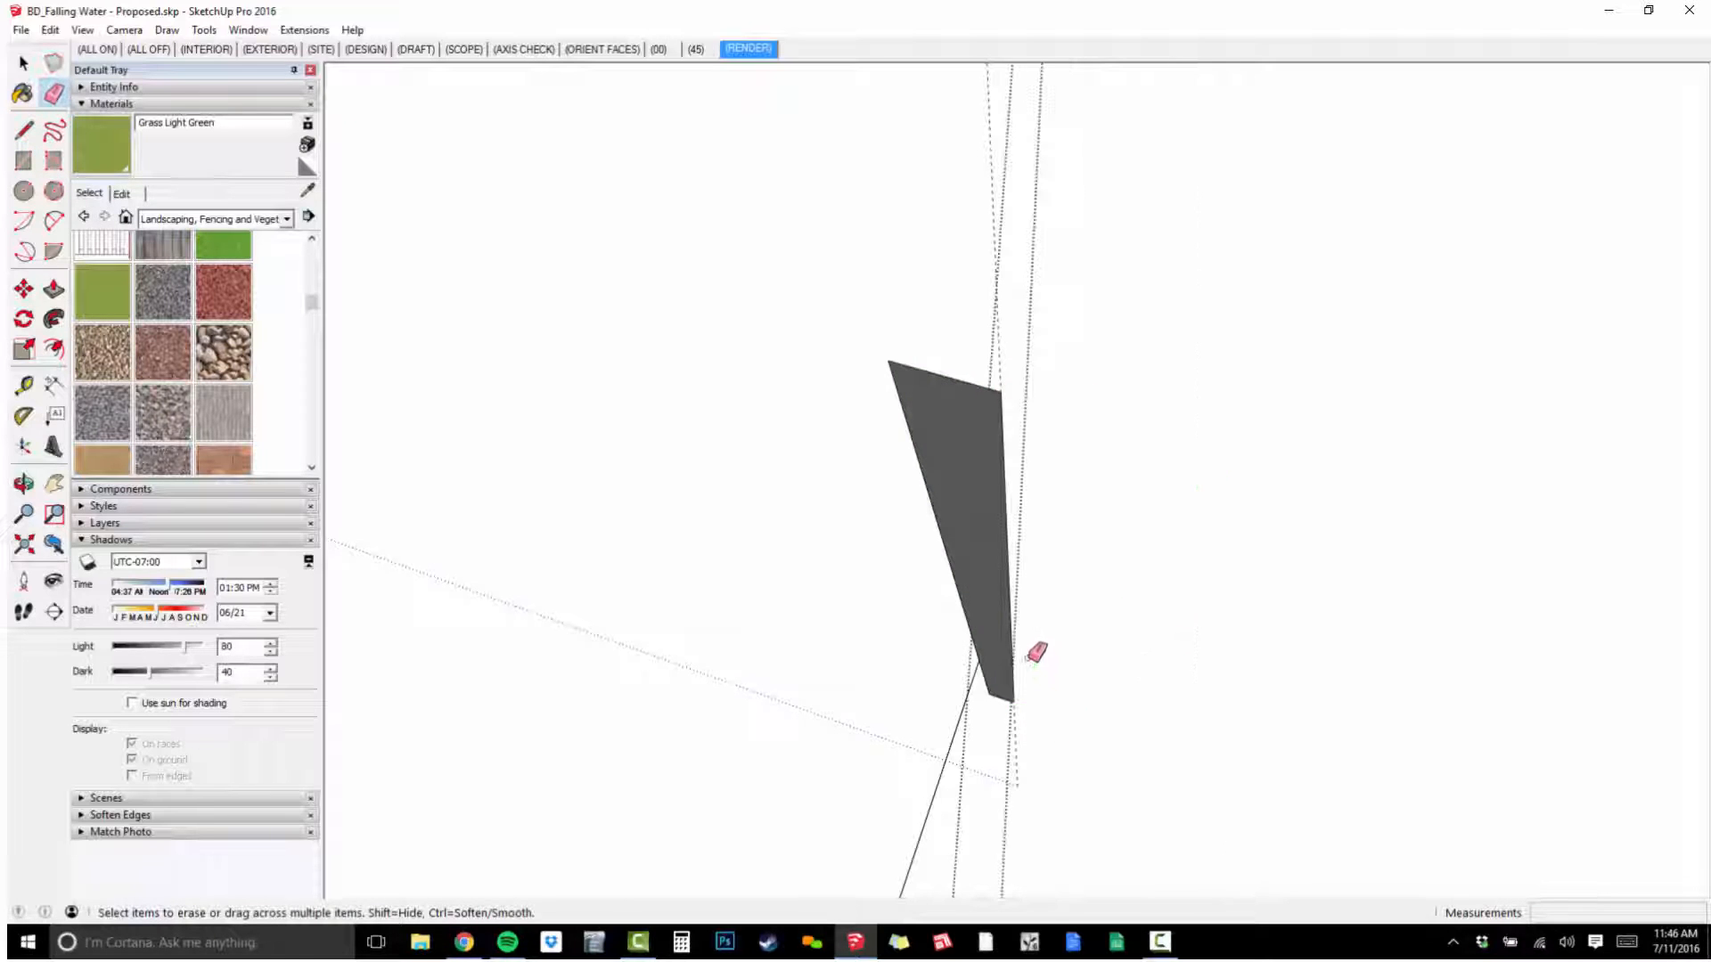
Draw a small lip projecting outward at the profile's upper corner and erase the edge and guide separating it from the face.
key("l")
left_click(1000, 391)
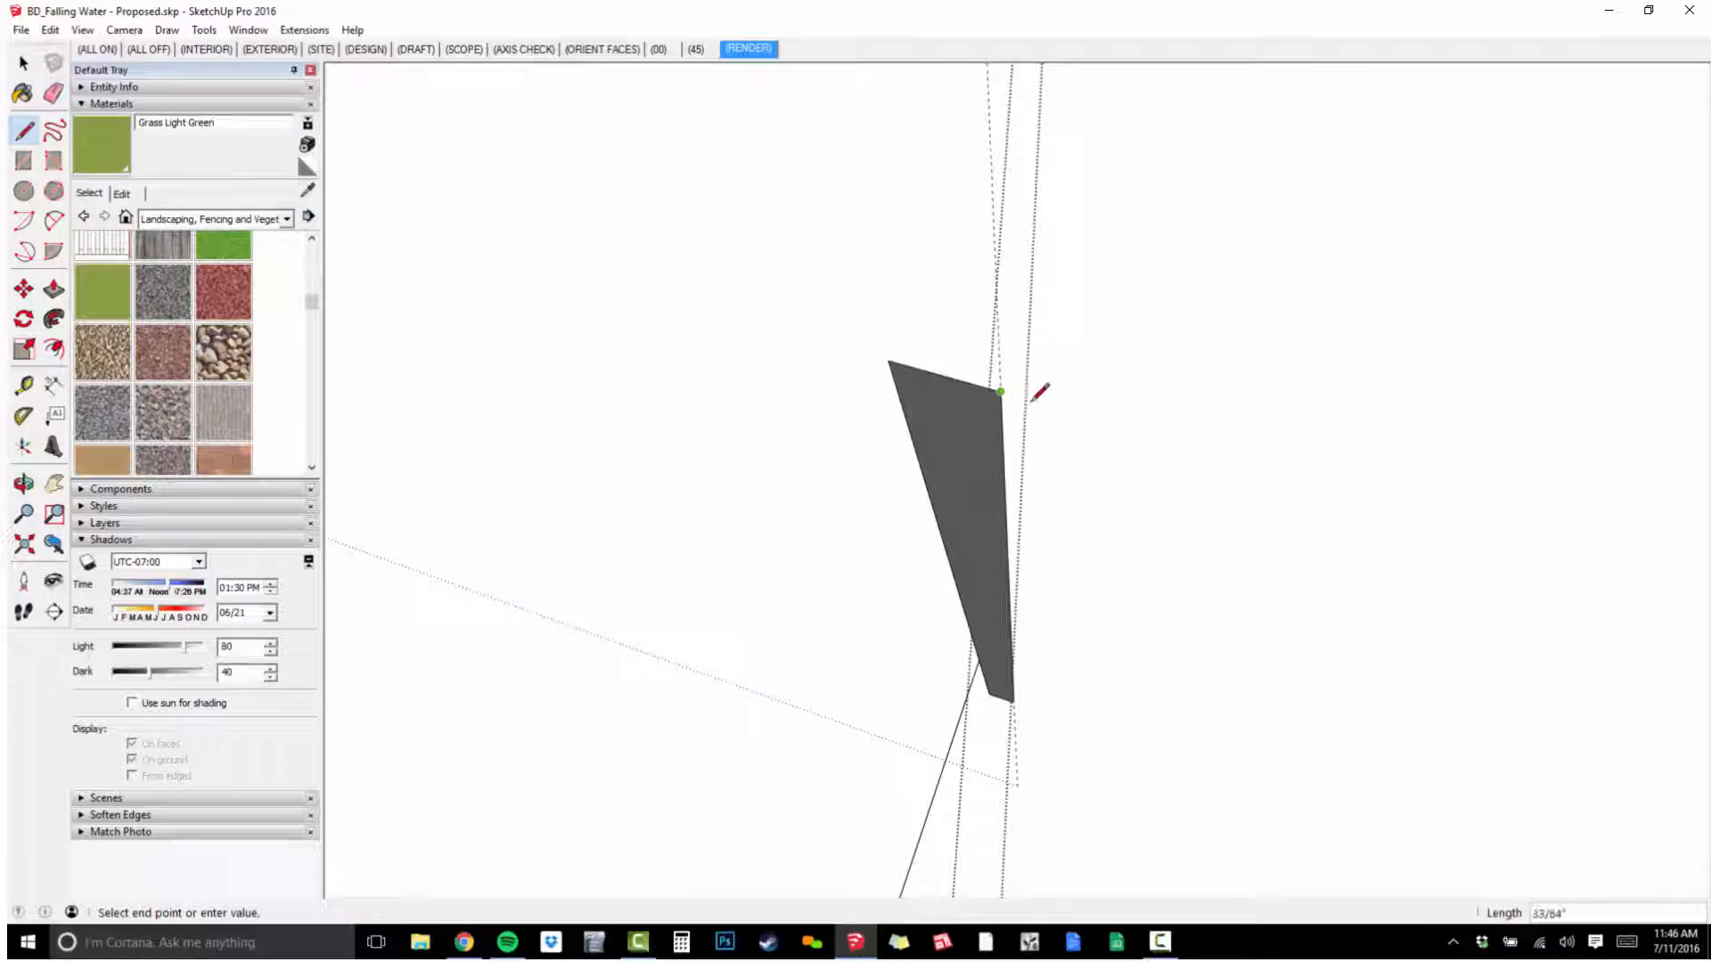
scroll(1031, 399, "down", 3)
scroll(1028, 408, "up", 3)
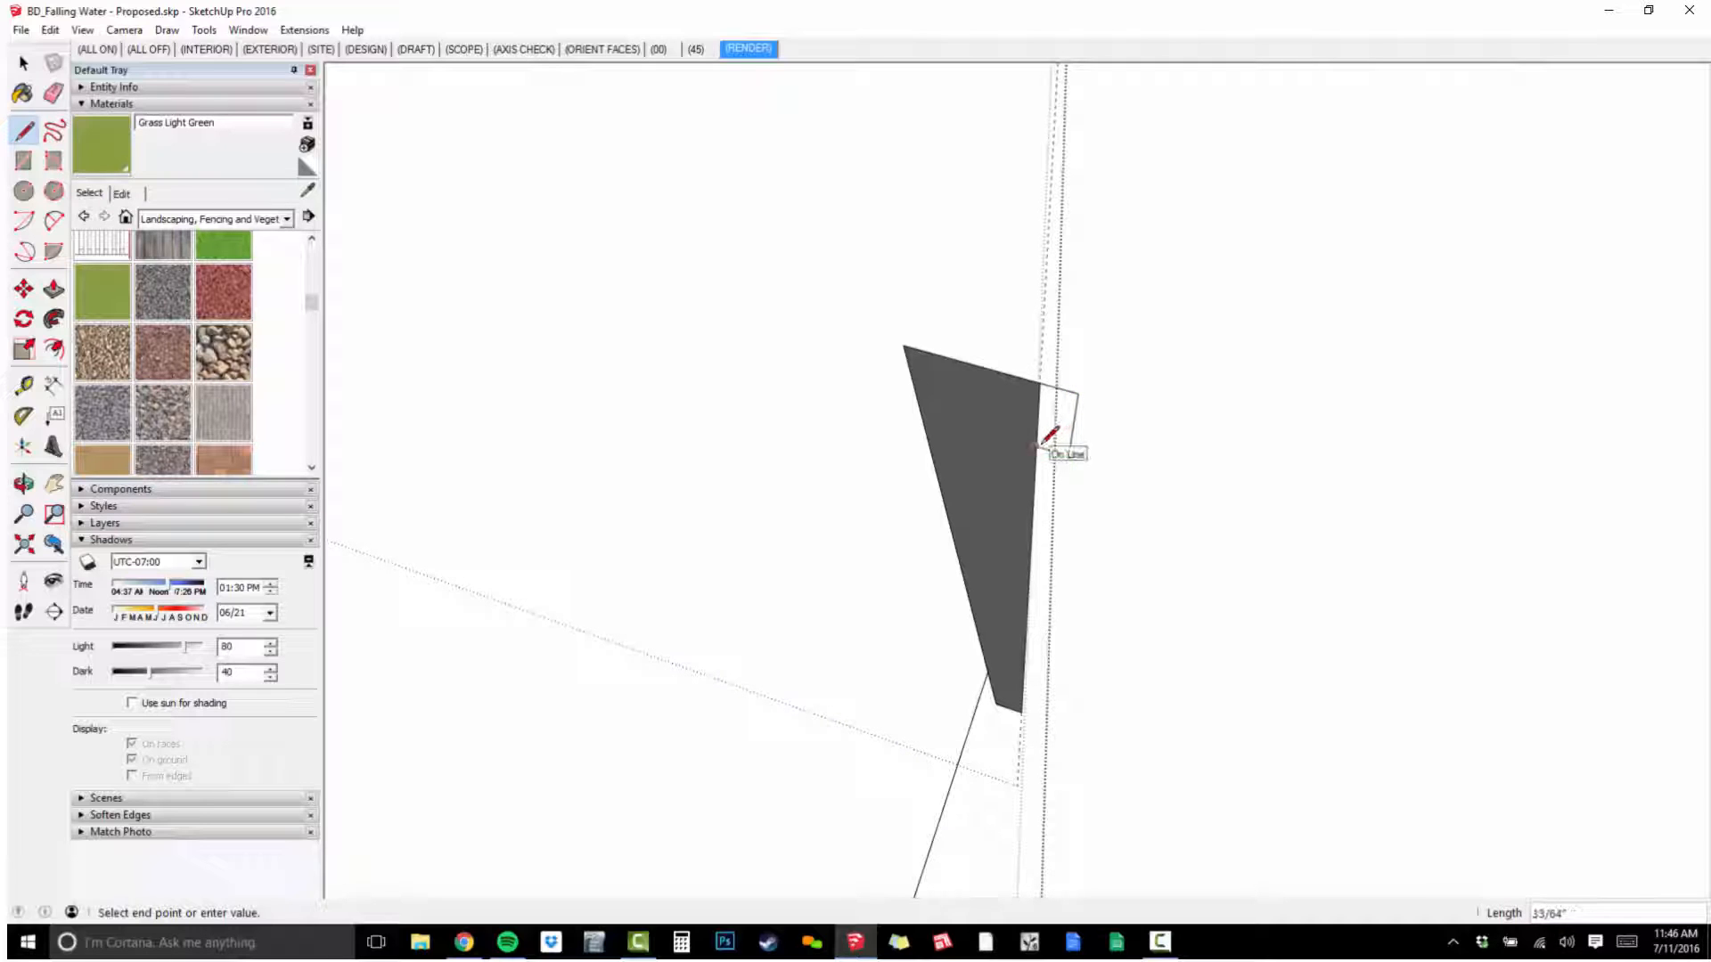
left_click(1035, 445)
key("e")
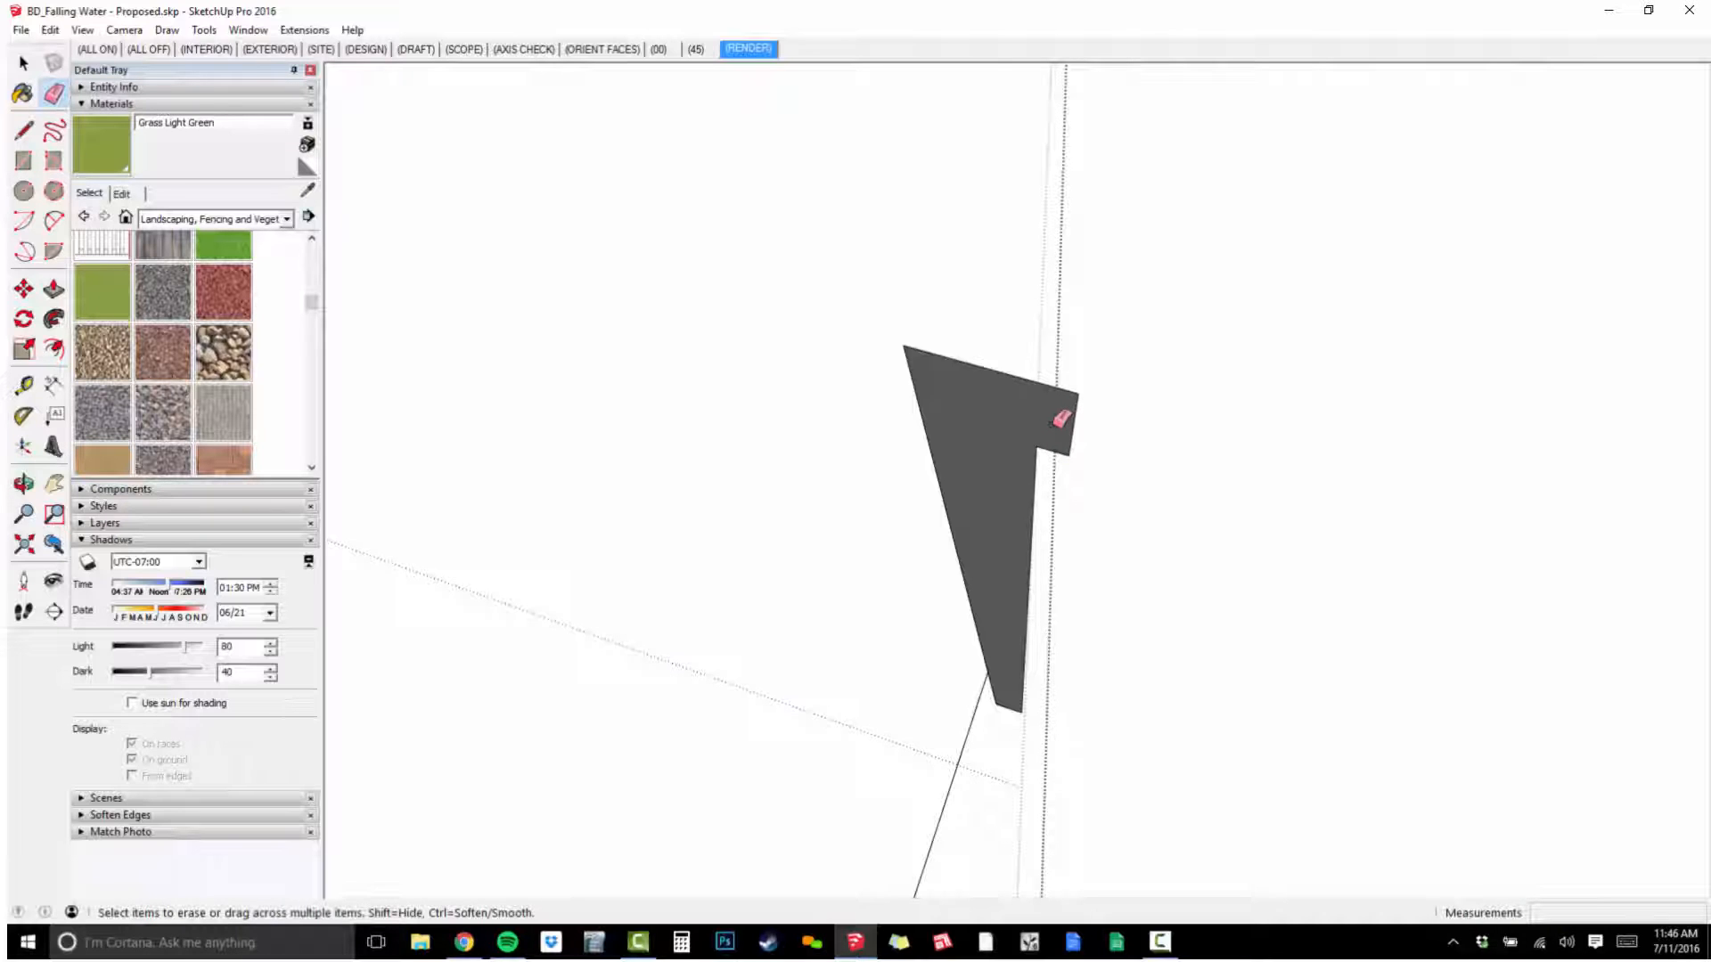
mouse_move(1058, 421)
middle_mouse_down()
mouse_move(974, 466)
mouse_move(1027, 462)
mouse_move(1033, 434)
mouse_move(1031, 464)
middle_mouse_up()
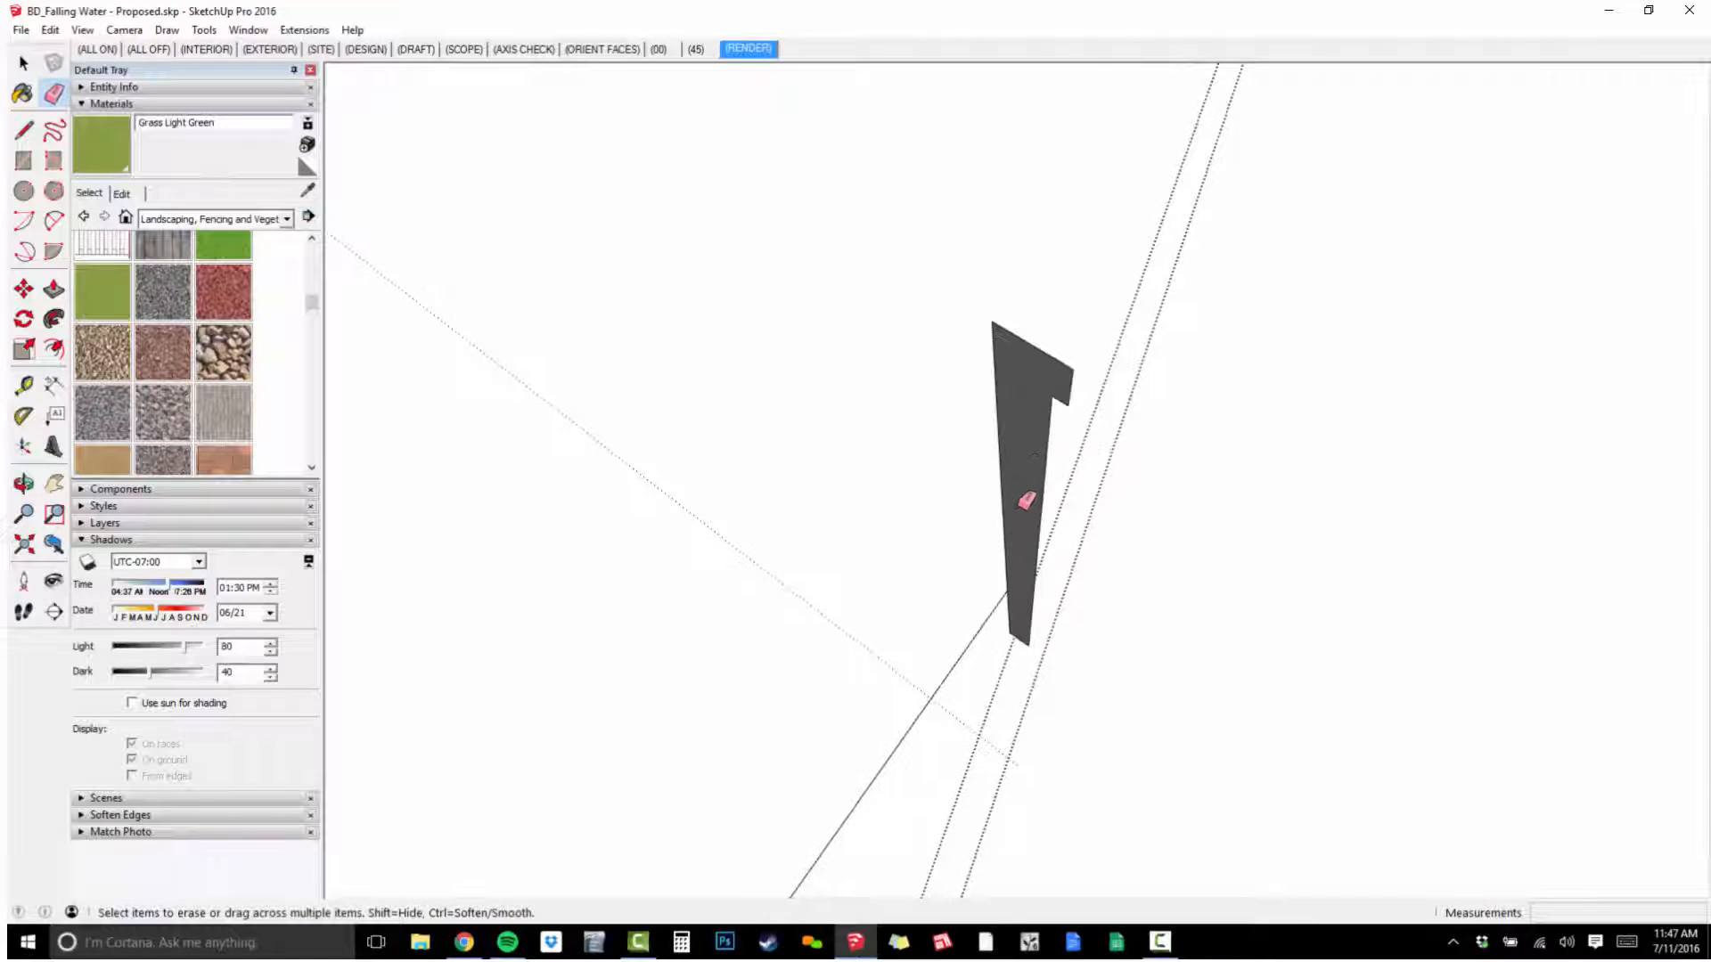
Extrude the lipped profile along the terrace's edge path lines with Follow Me.
scroll(1021, 507, "down", 12)
key("space")
left_click_drag(841, 462, 528, 807)
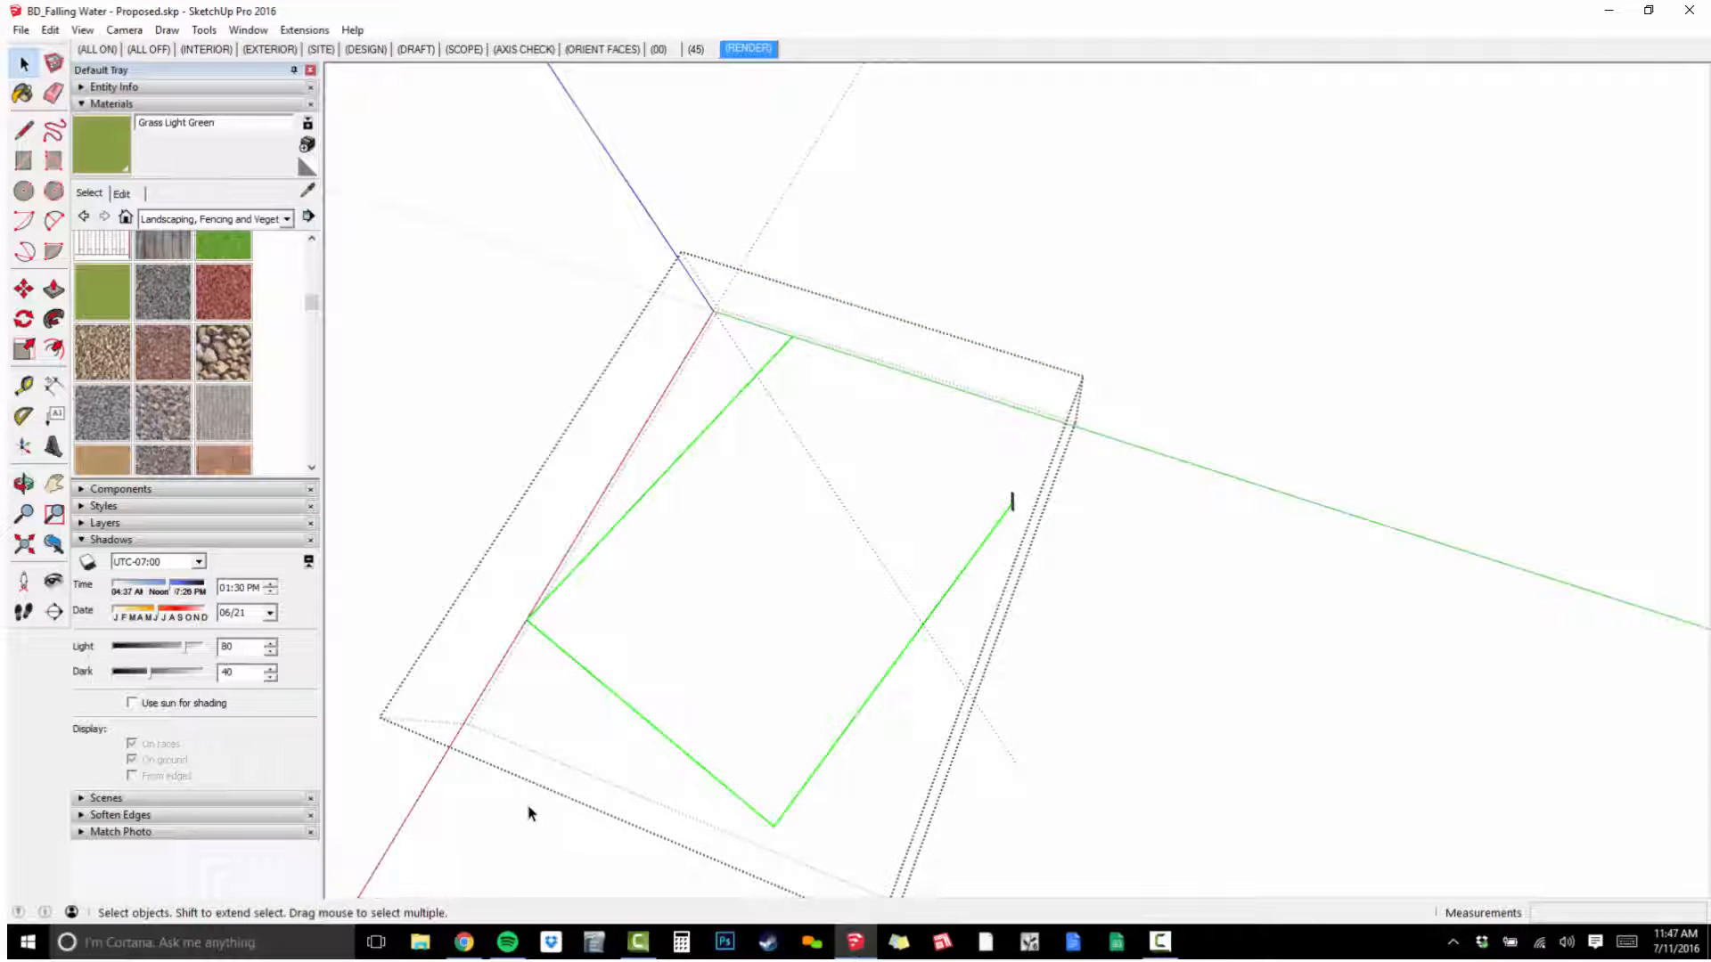
scroll(1025, 513, "up", 11)
scroll(985, 450, "down", 3)
middle_click_drag(921, 398, 1007, 462, "shift")
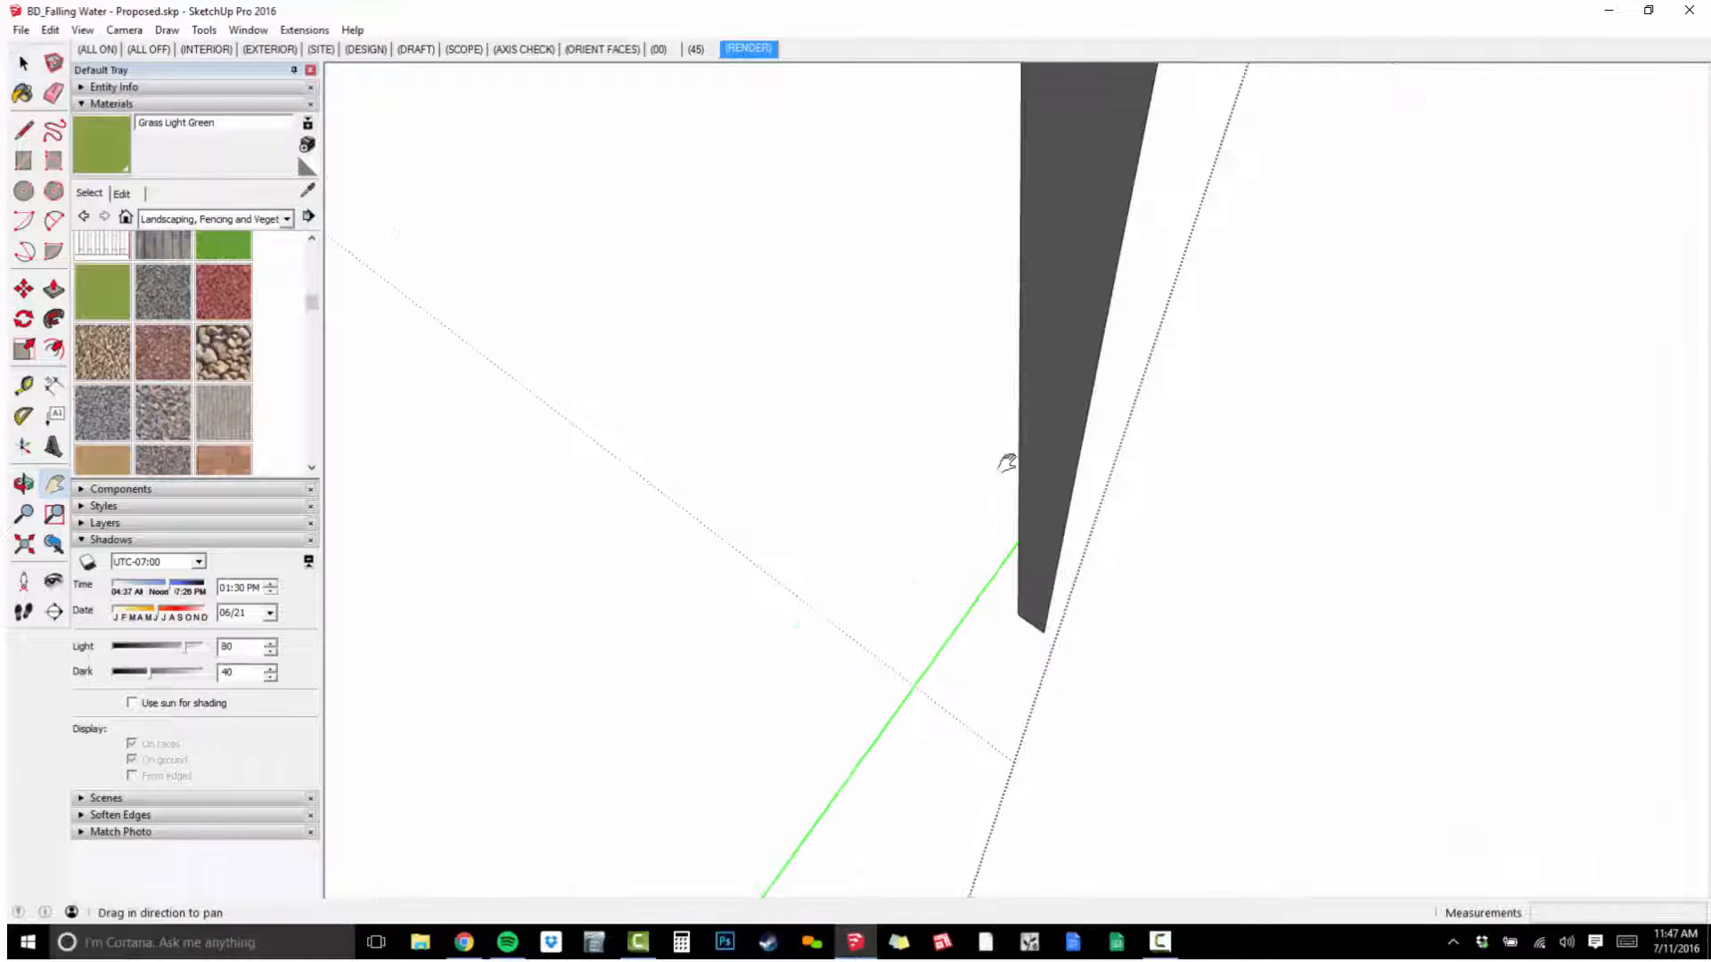
left_click(56, 321)
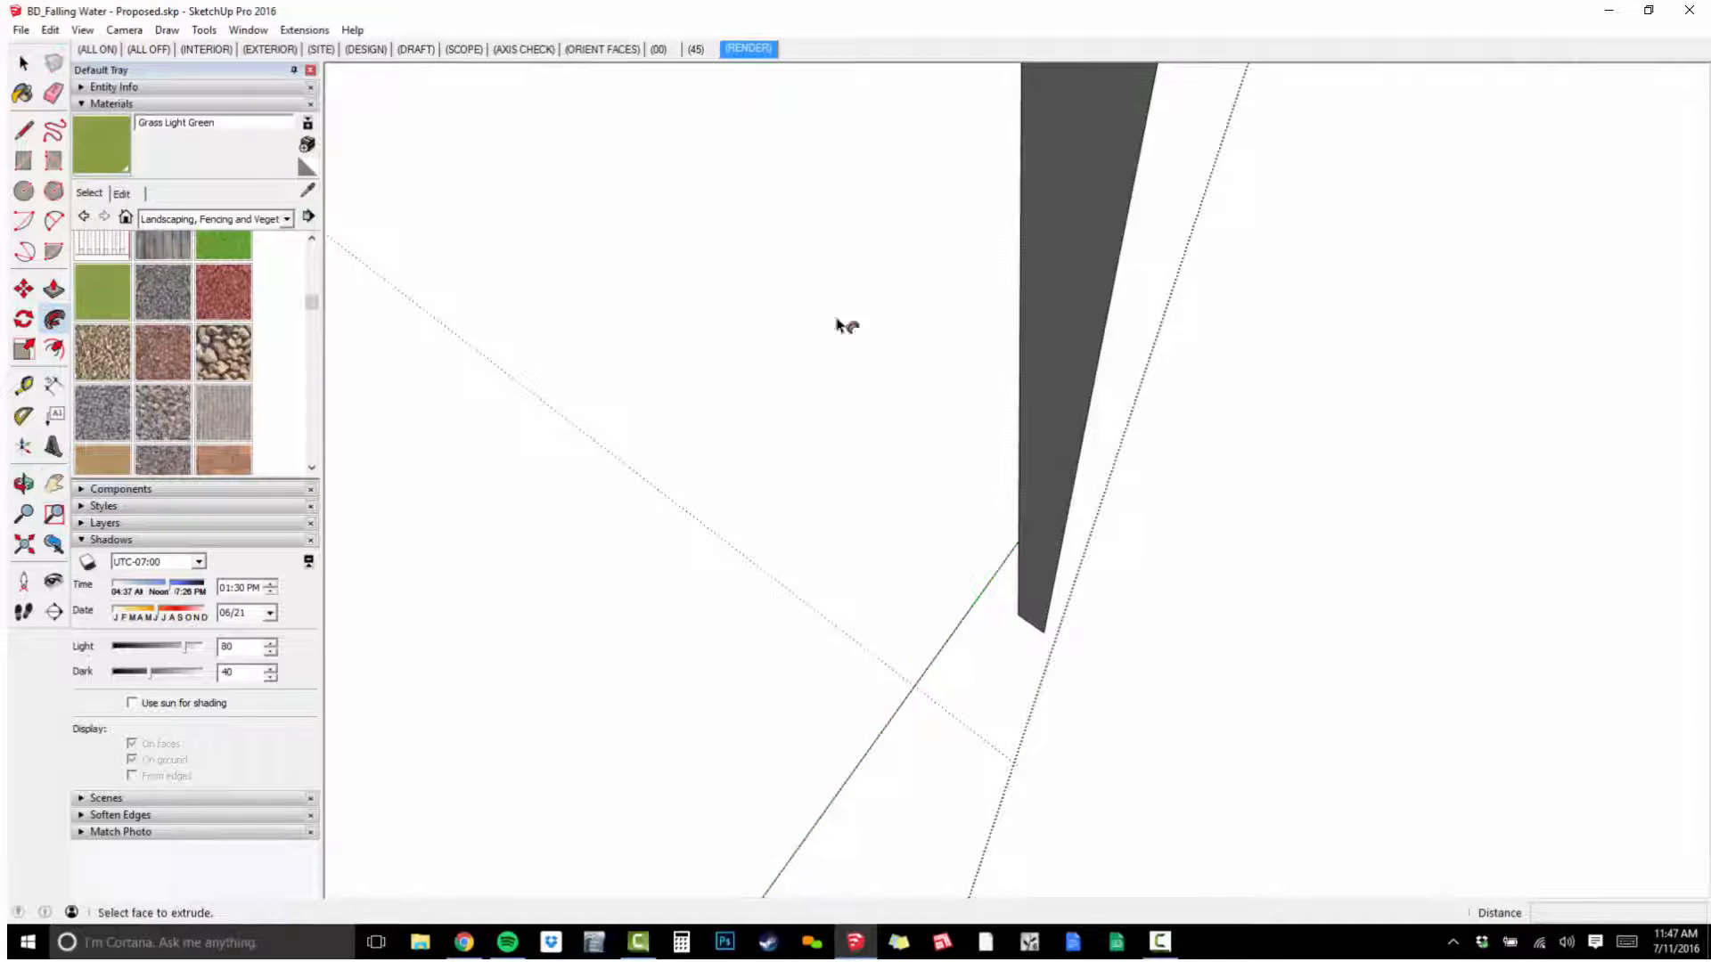
middle_click_drag(1085, 301, 821, 264)
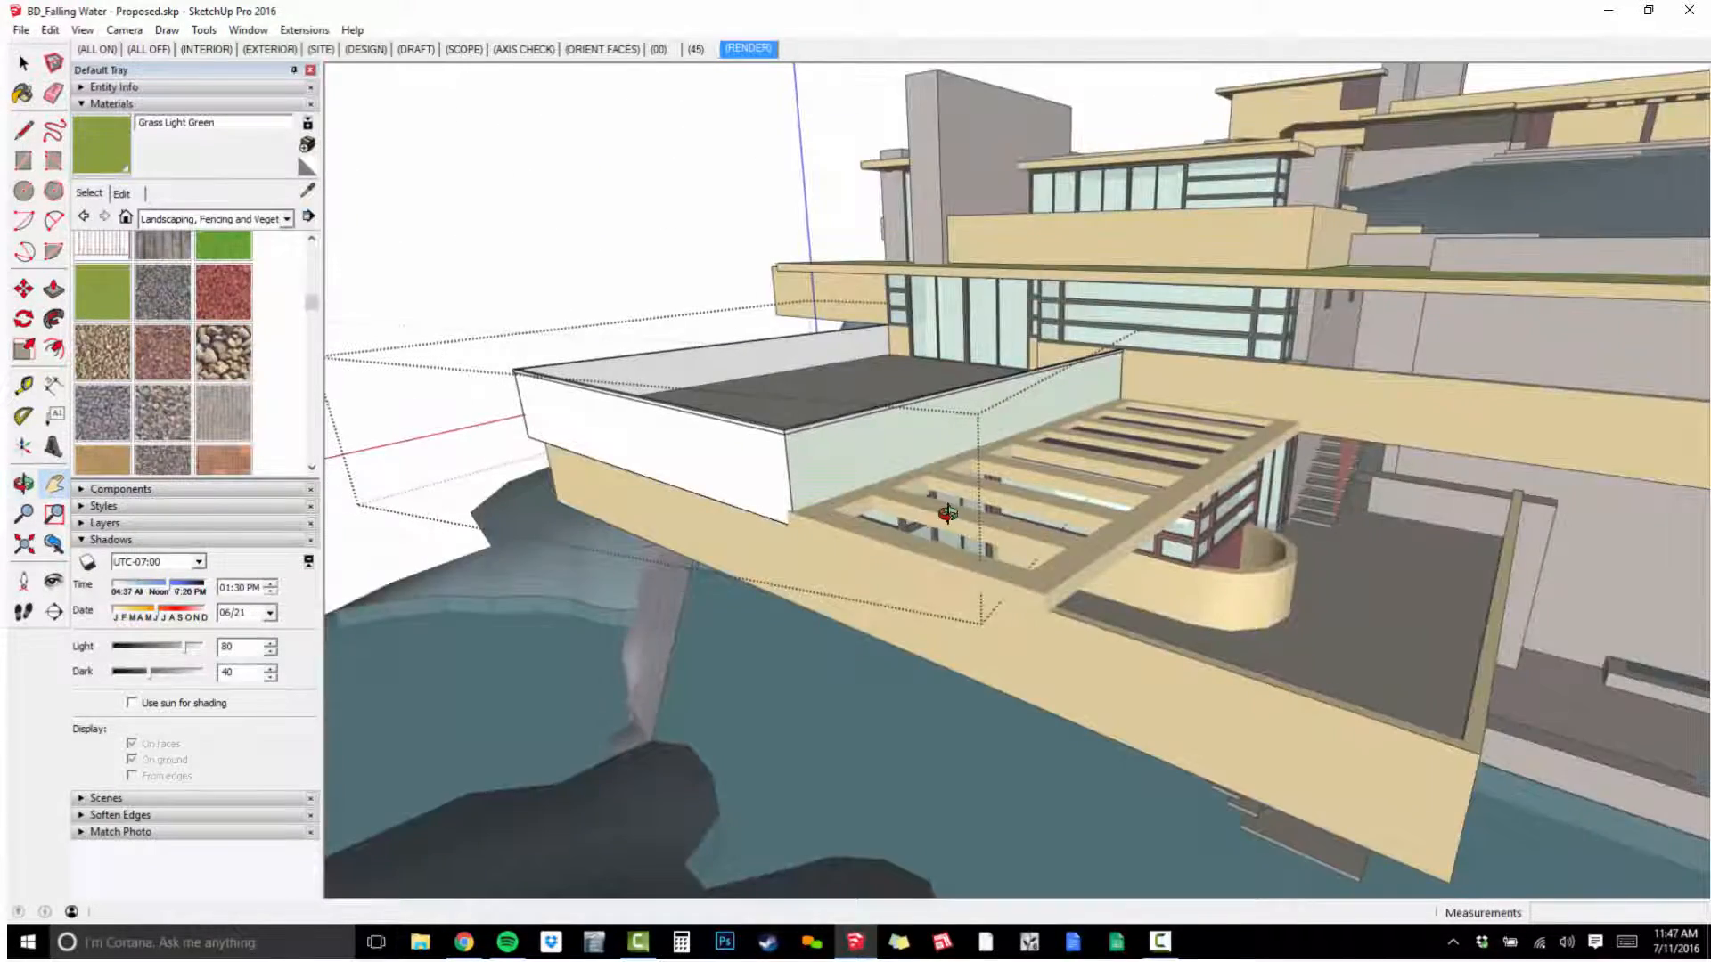
Select the parapet's top cap faces and paint them with the [Aluminum]1 material from the Metal collection.
middle_click_drag(980, 374, 1113, 427)
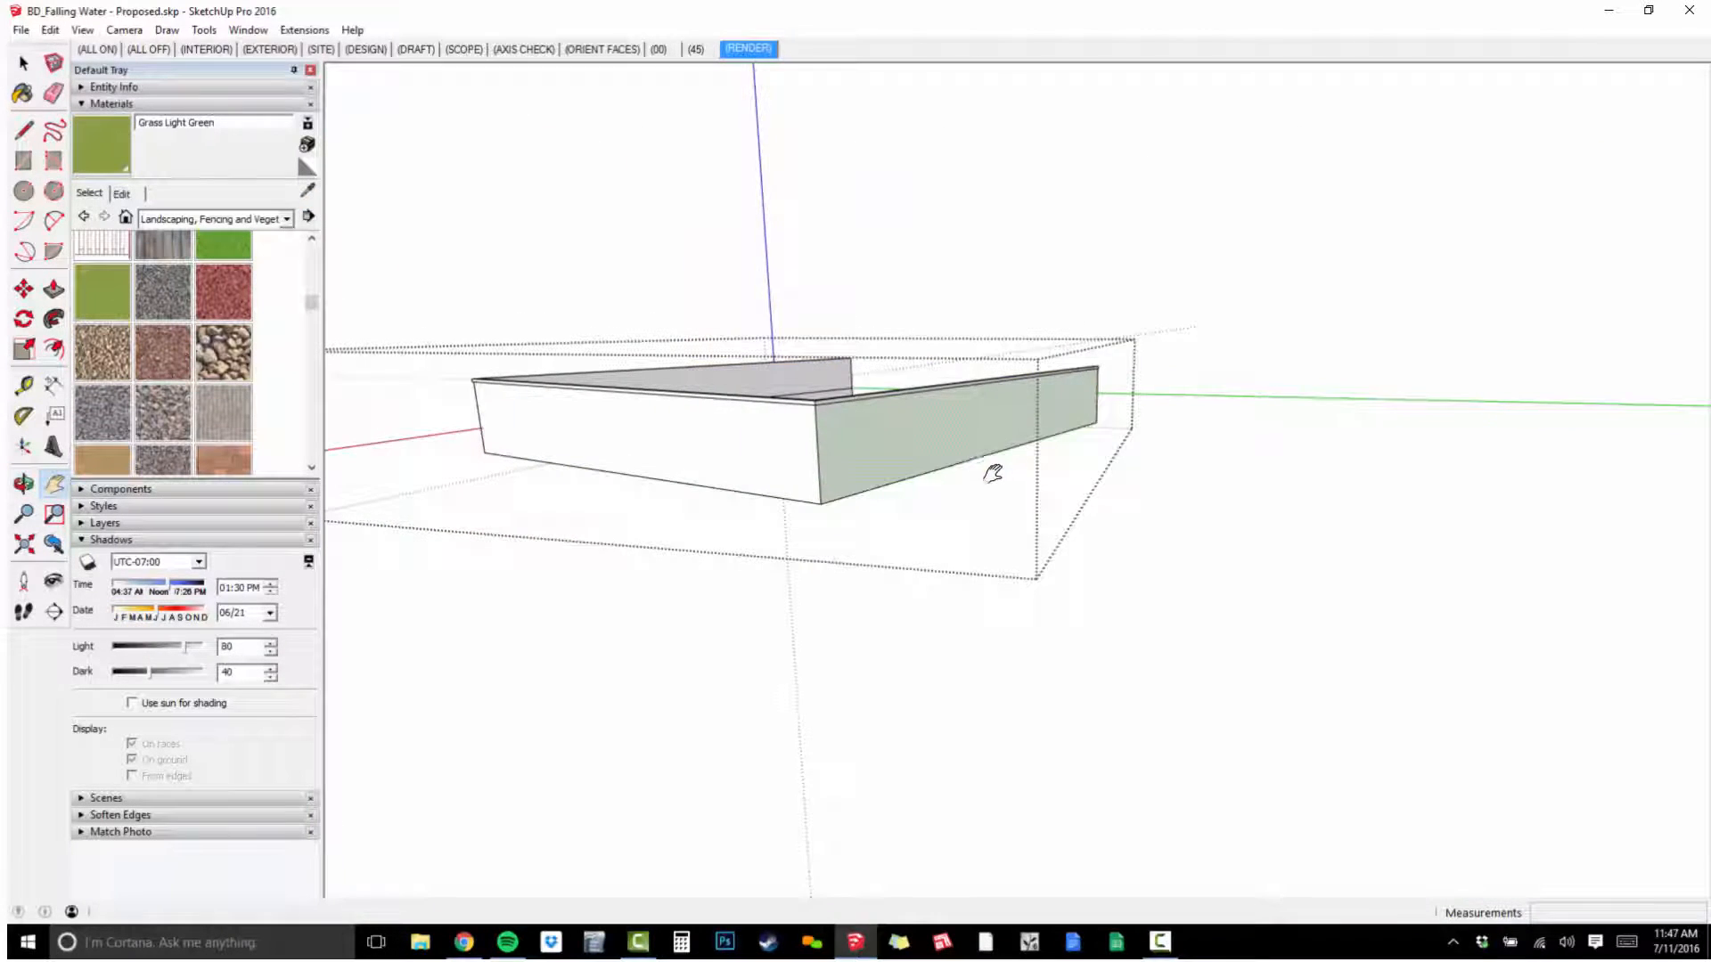
middle_click_drag(989, 469, 882, 449, "shift")
left_click_drag(383, 257, 1212, 408)
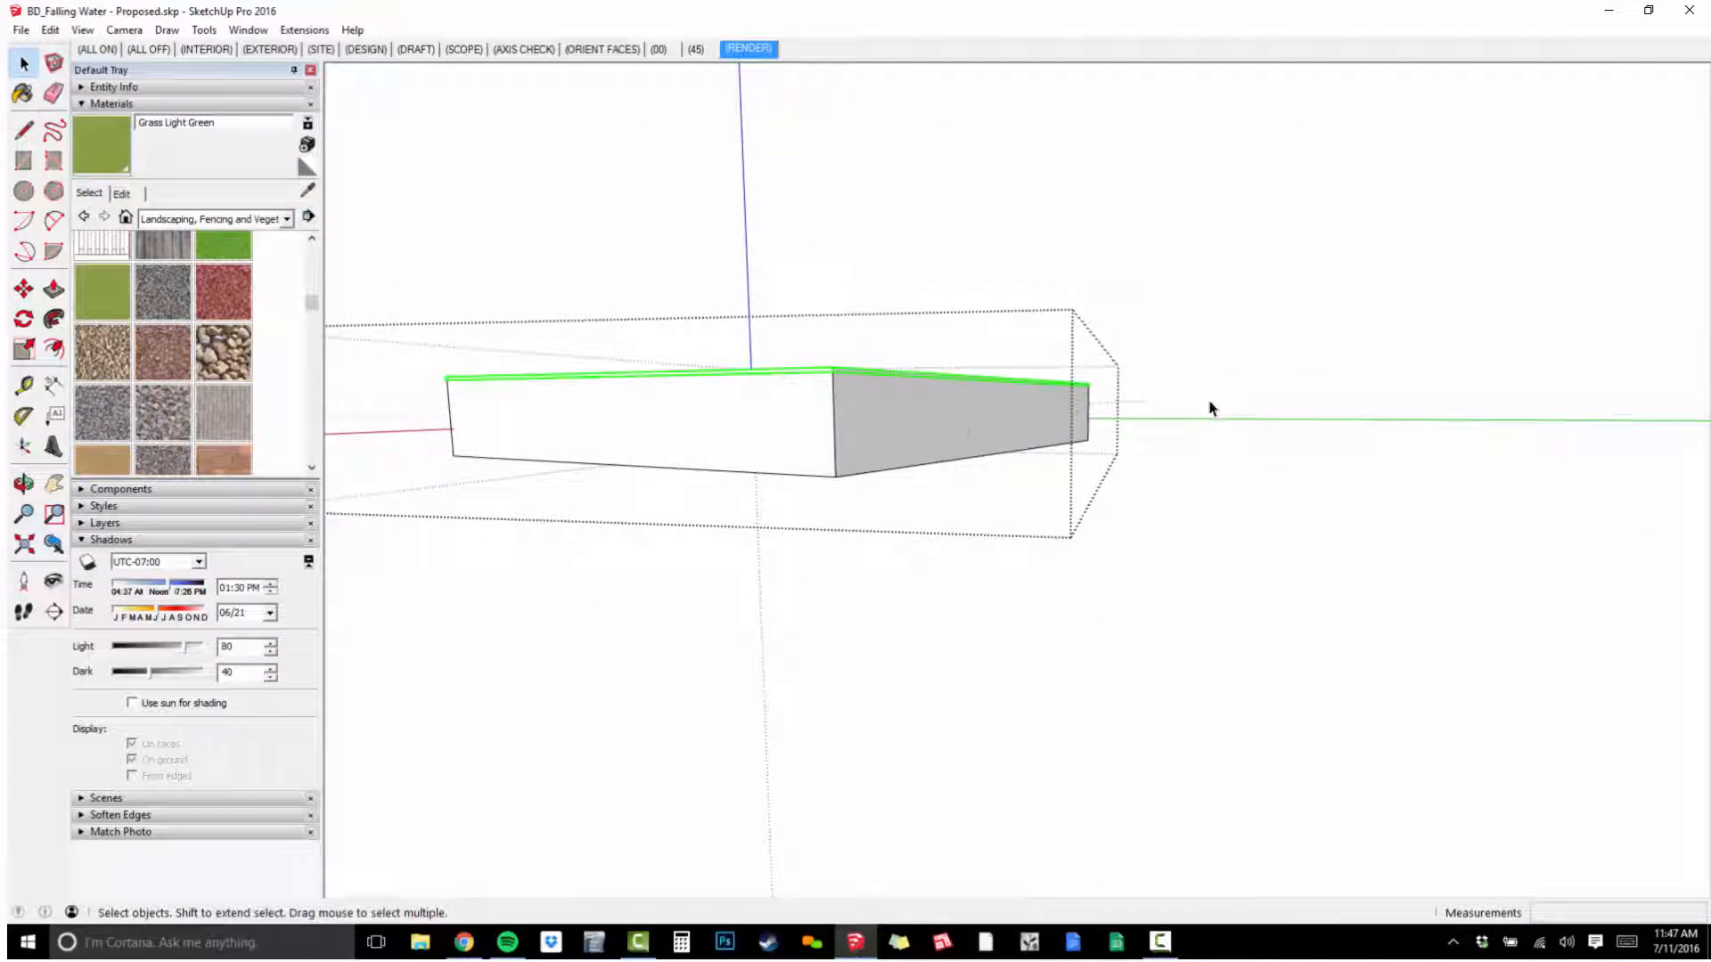
scroll(970, 431, "up", 3)
left_click(186, 219)
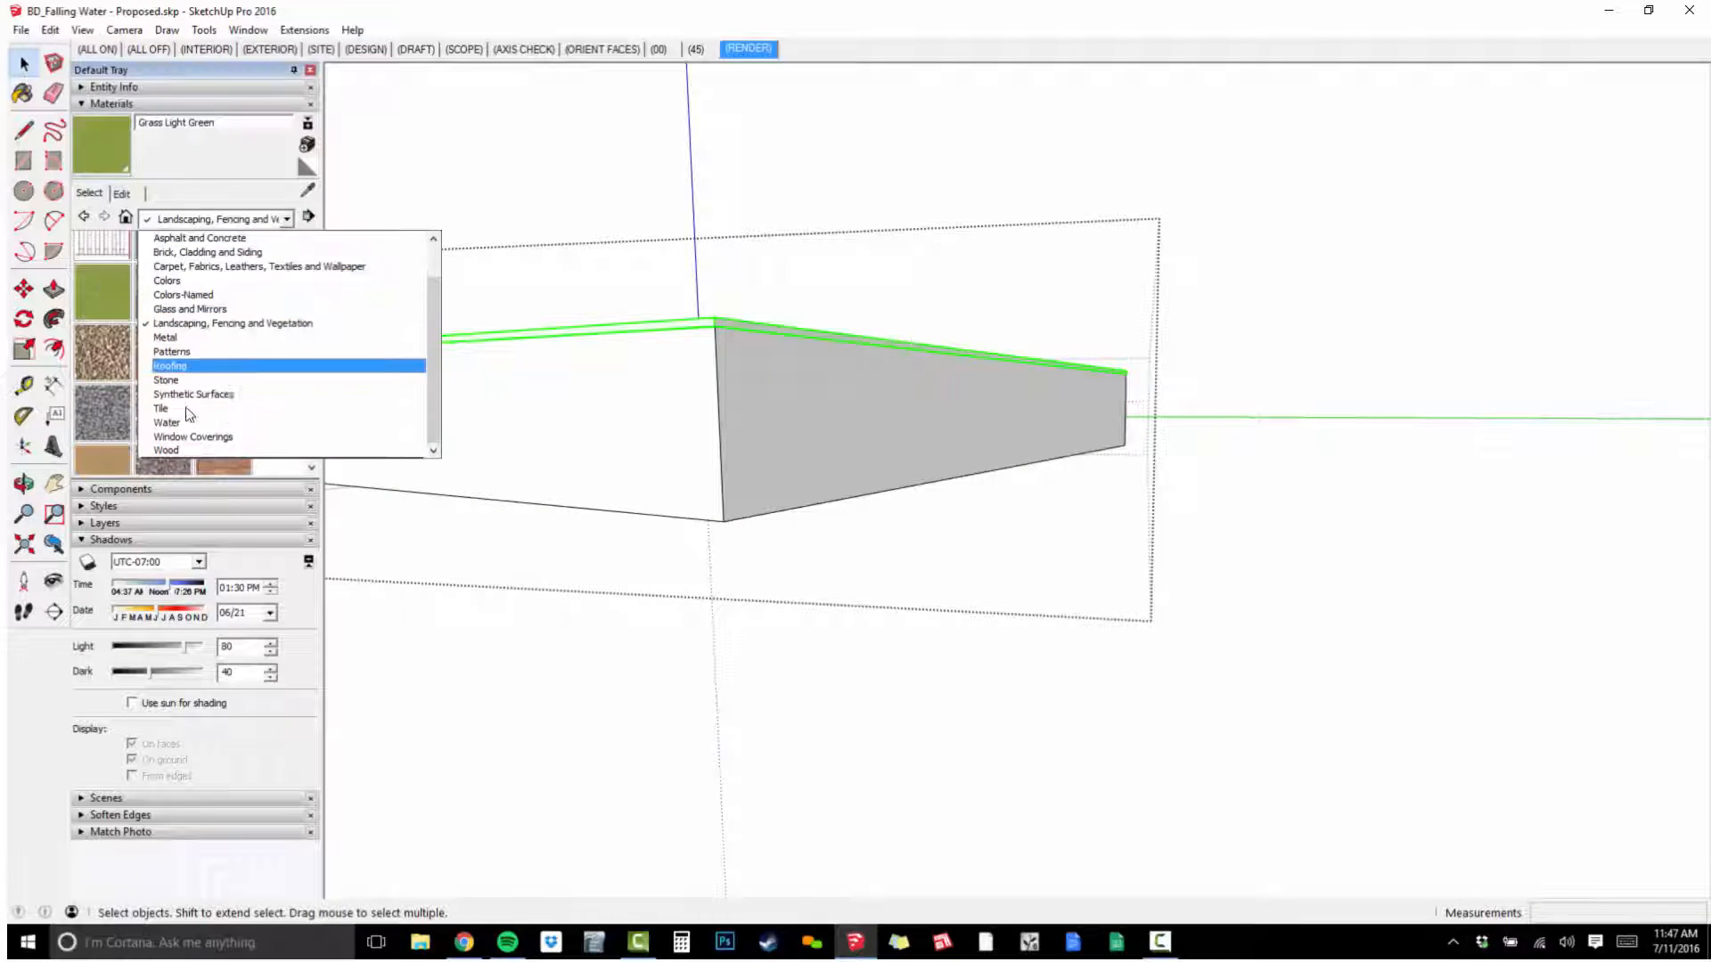
left_click(187, 336)
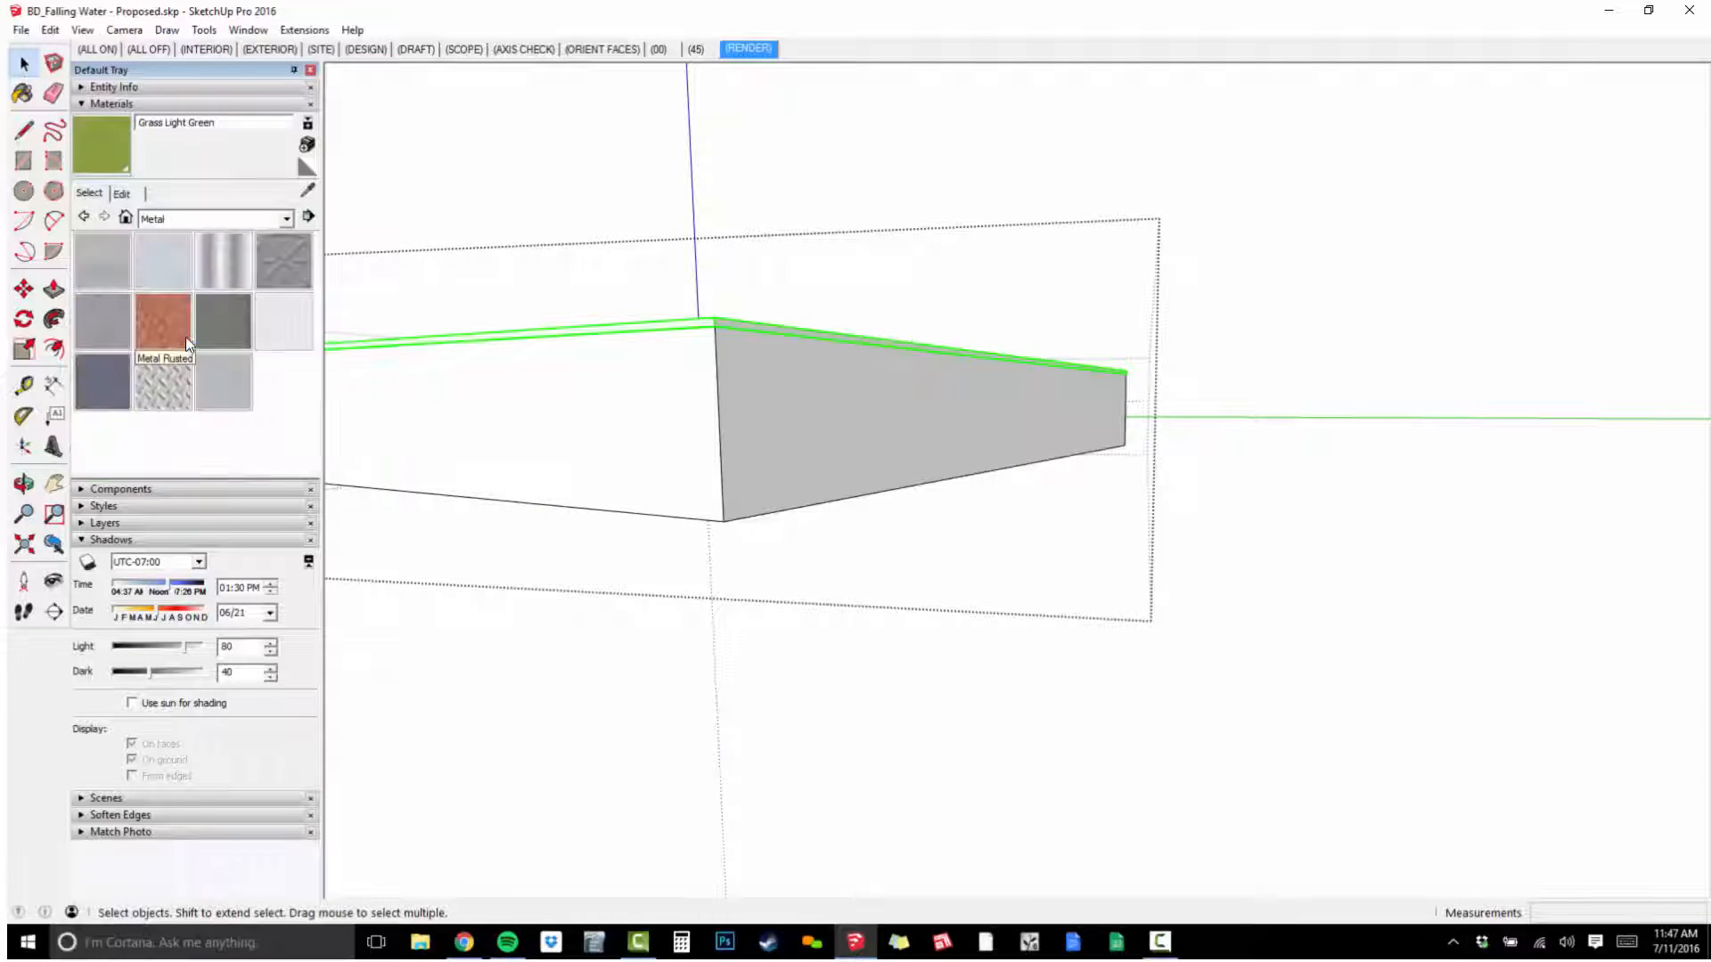
left_click(102, 259)
left_click(760, 320)
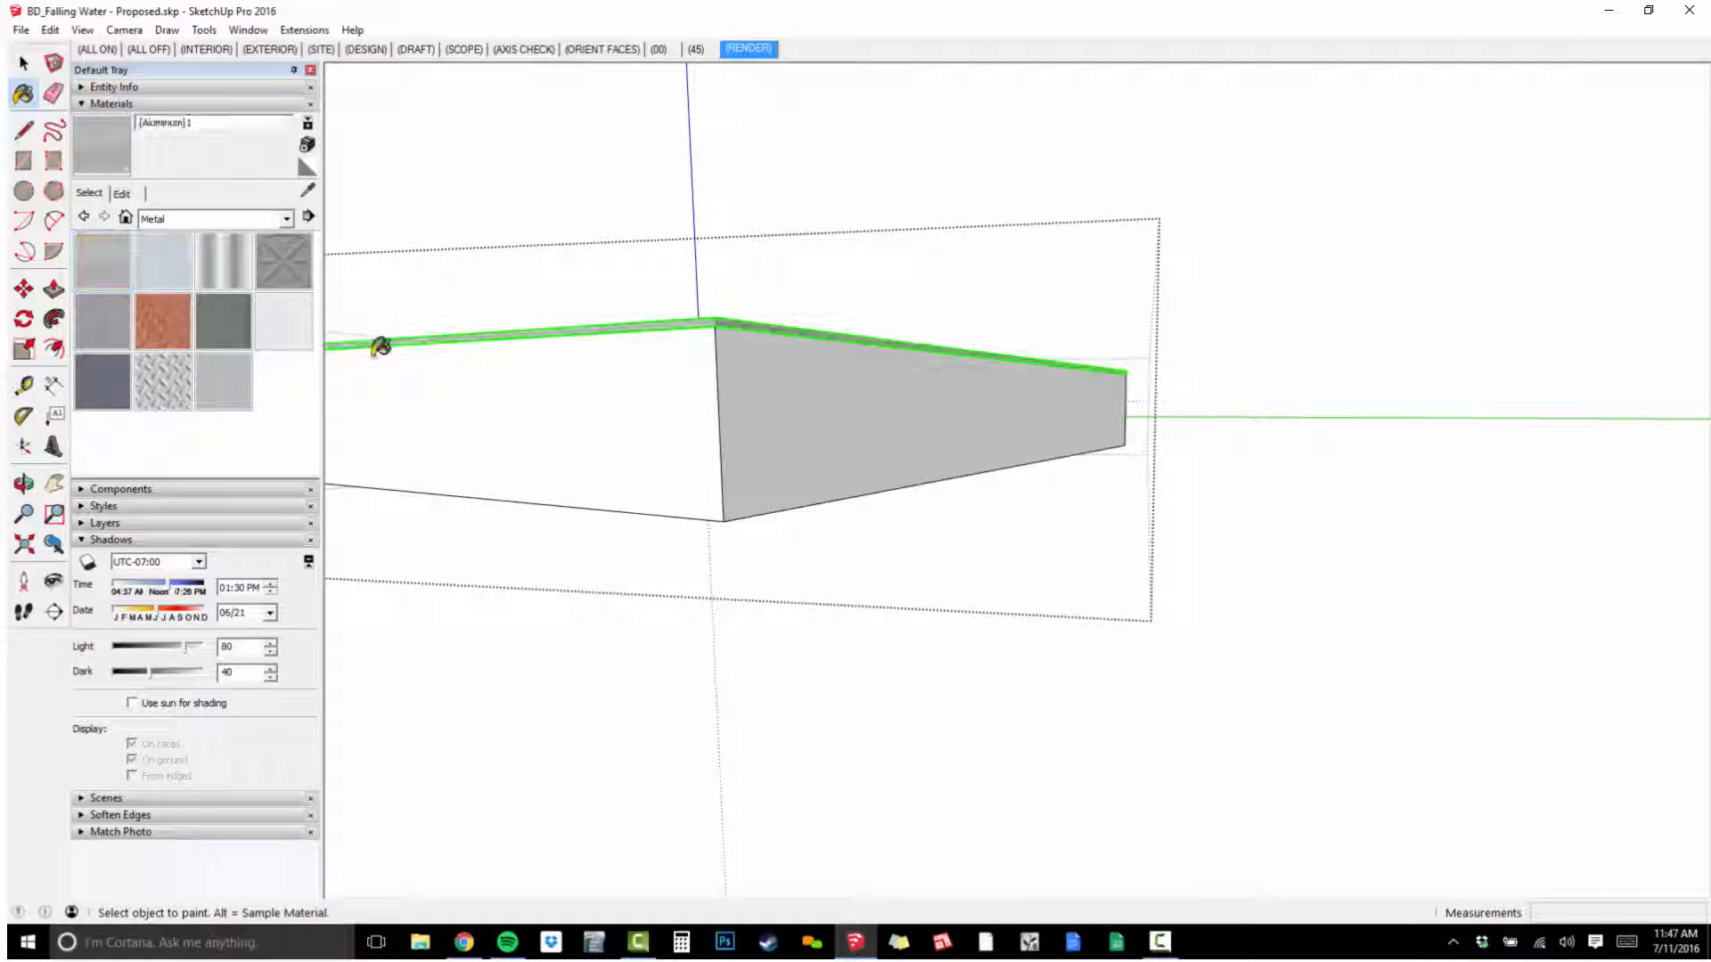
Show the rest of the model and paint all parapet walls with Translucent Glass Blue sampled from the house windows.
key("ctrl+h")
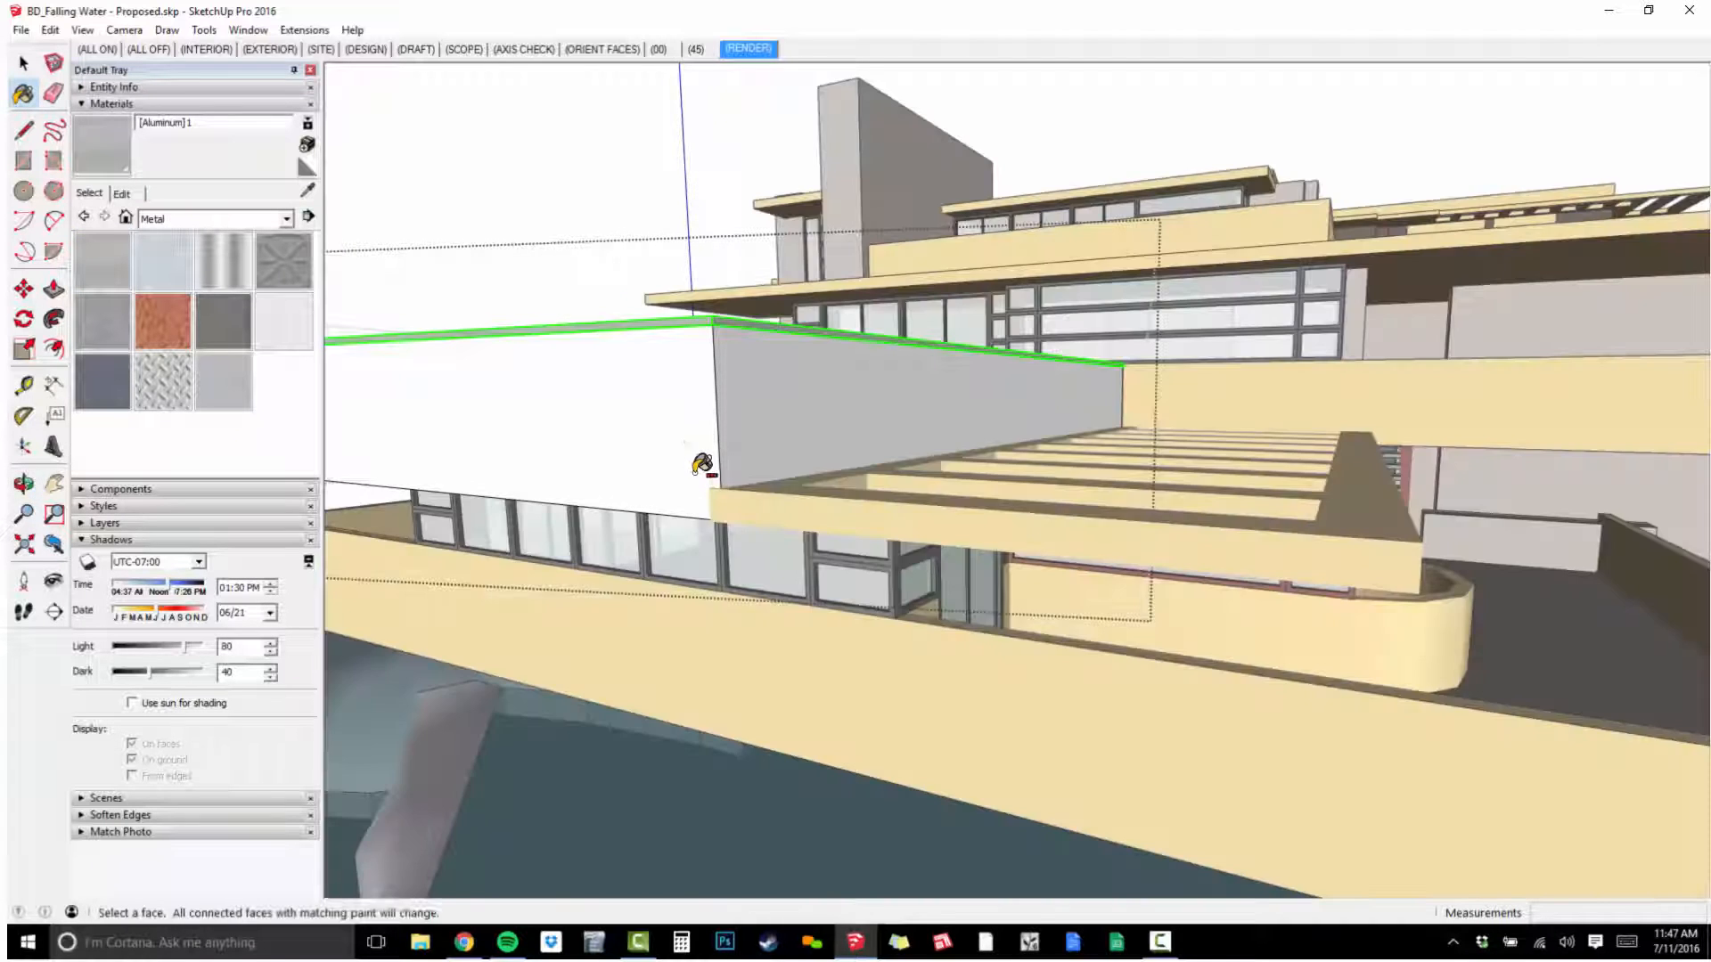
middle_click_drag(845, 441, 928, 458, "shift")
left_click(922, 324, "alt")
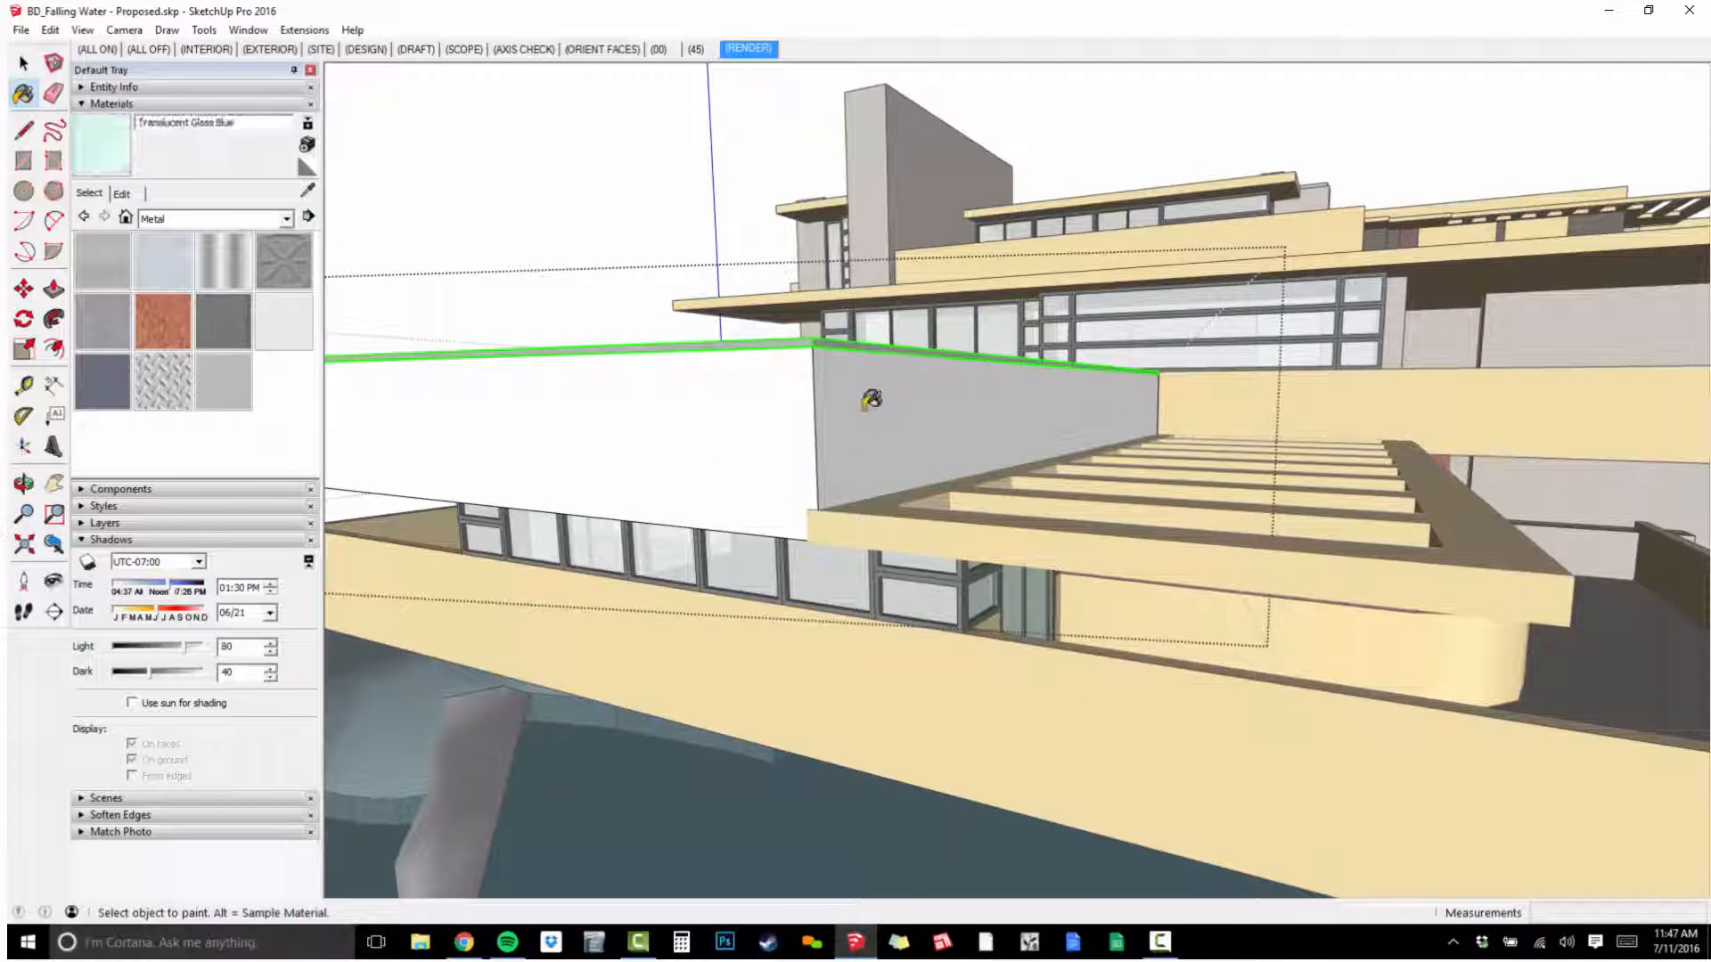
left_click(781, 419, "shift")
mouse_move(778, 420)
middle_mouse_down()
mouse_move(745, 523)
mouse_move(950, 481)
mouse_move(1413, 508)
mouse_move(1218, 466)
mouse_move(755, 443)
mouse_move(630, 473)
mouse_move(466, 451)
mouse_move(832, 451)
mouse_move(1221, 481)
mouse_move(1080, 500)
mouse_move(1211, 495)
mouse_move(1189, 495)
mouse_move(1187, 576)
mouse_move(1203, 553)
mouse_move(1230, 596)
mouse_move(1147, 492)
middle_mouse_up()
key("space")
scroll(755, 443, "up", 1)
scroll(1230, 596, "down", 2)
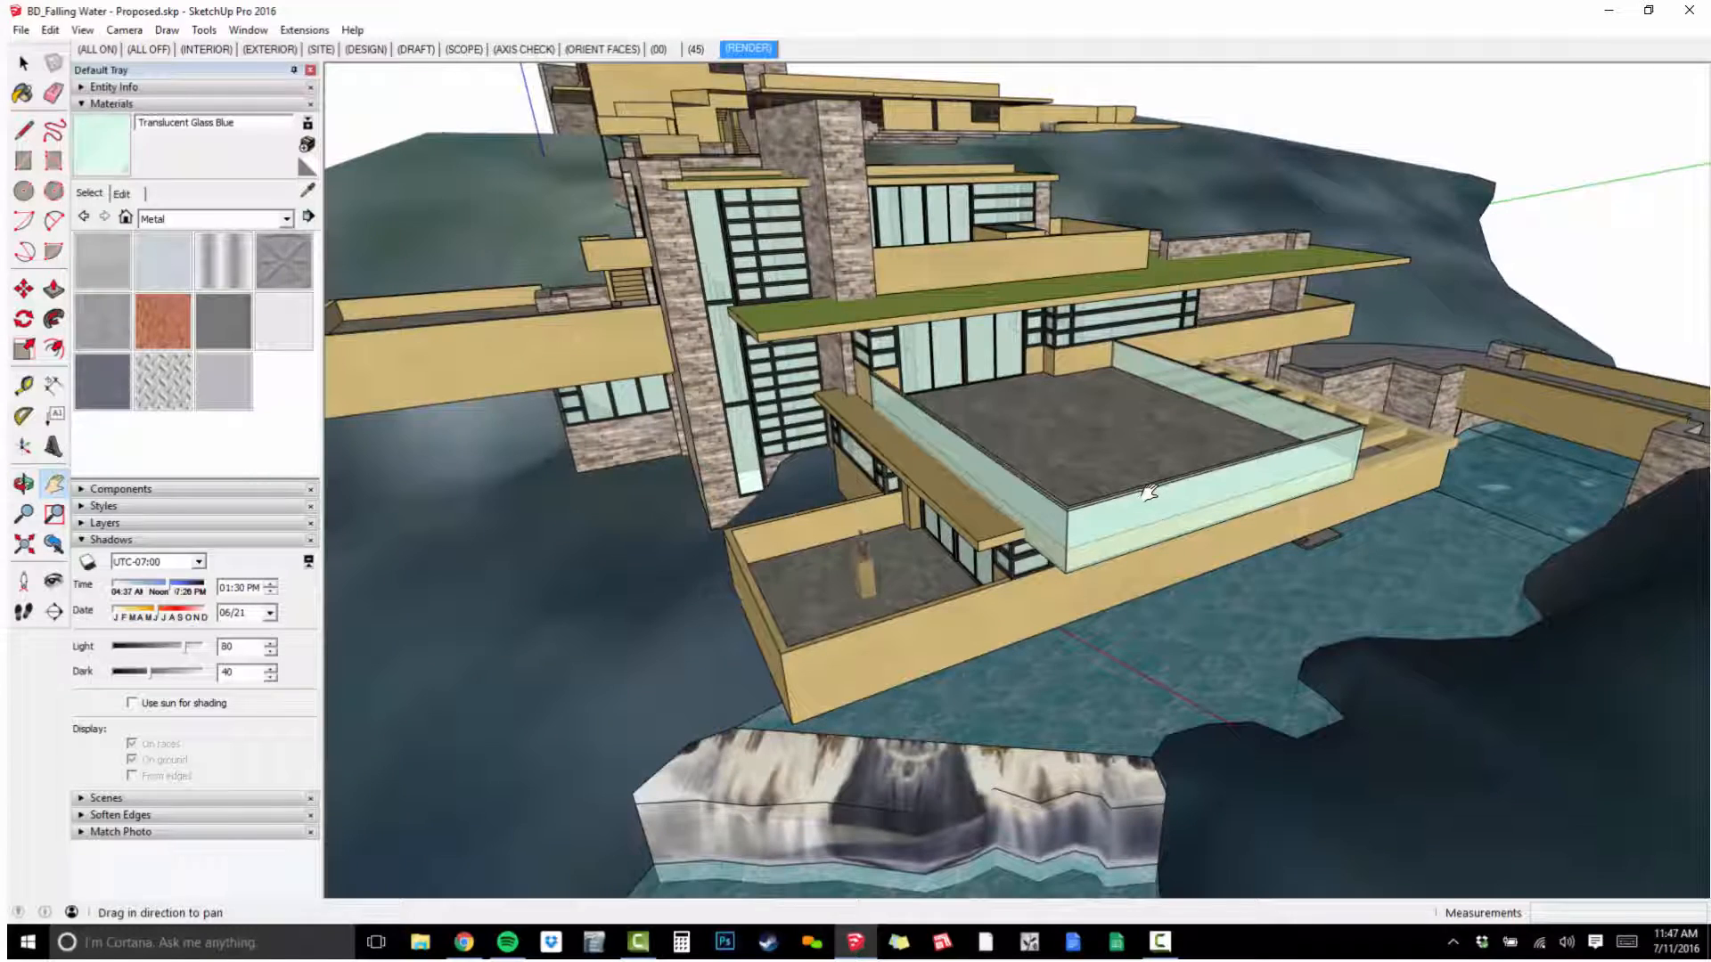
Sample the FW_Wall3 wall material, darken it to lightness 55 and lower its saturation towards grey.
middle_click_drag(1127, 428, 1197, 466)
left_click(744, 401, "alt")
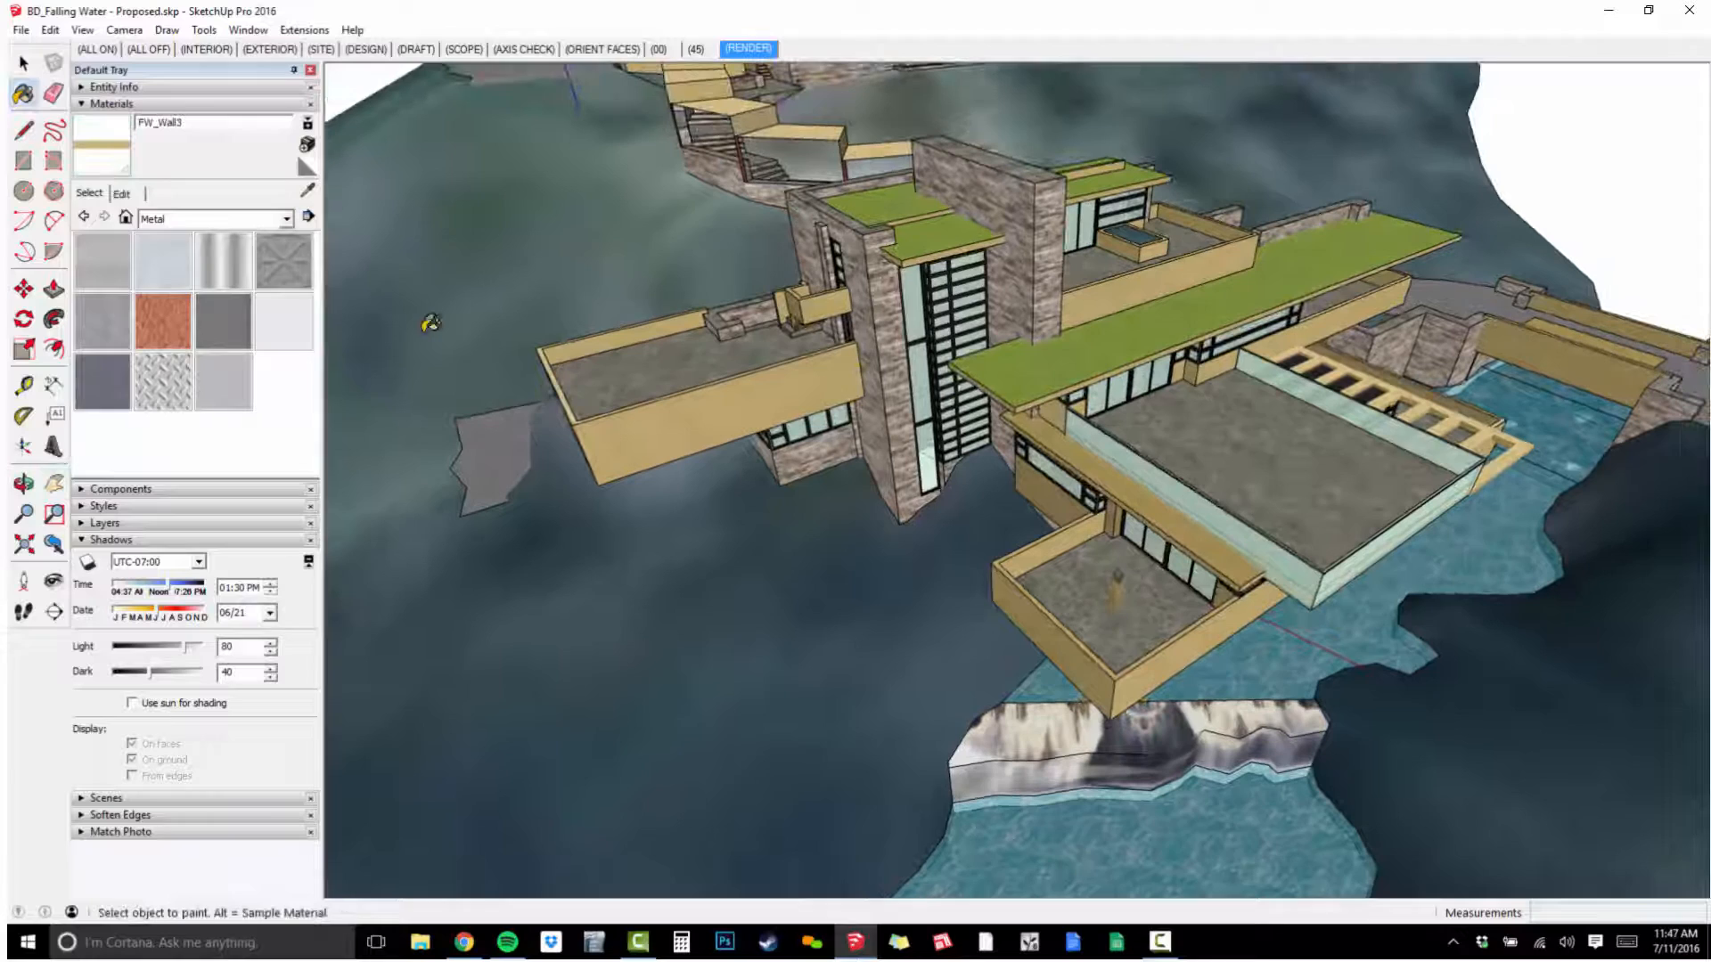
left_click(123, 195)
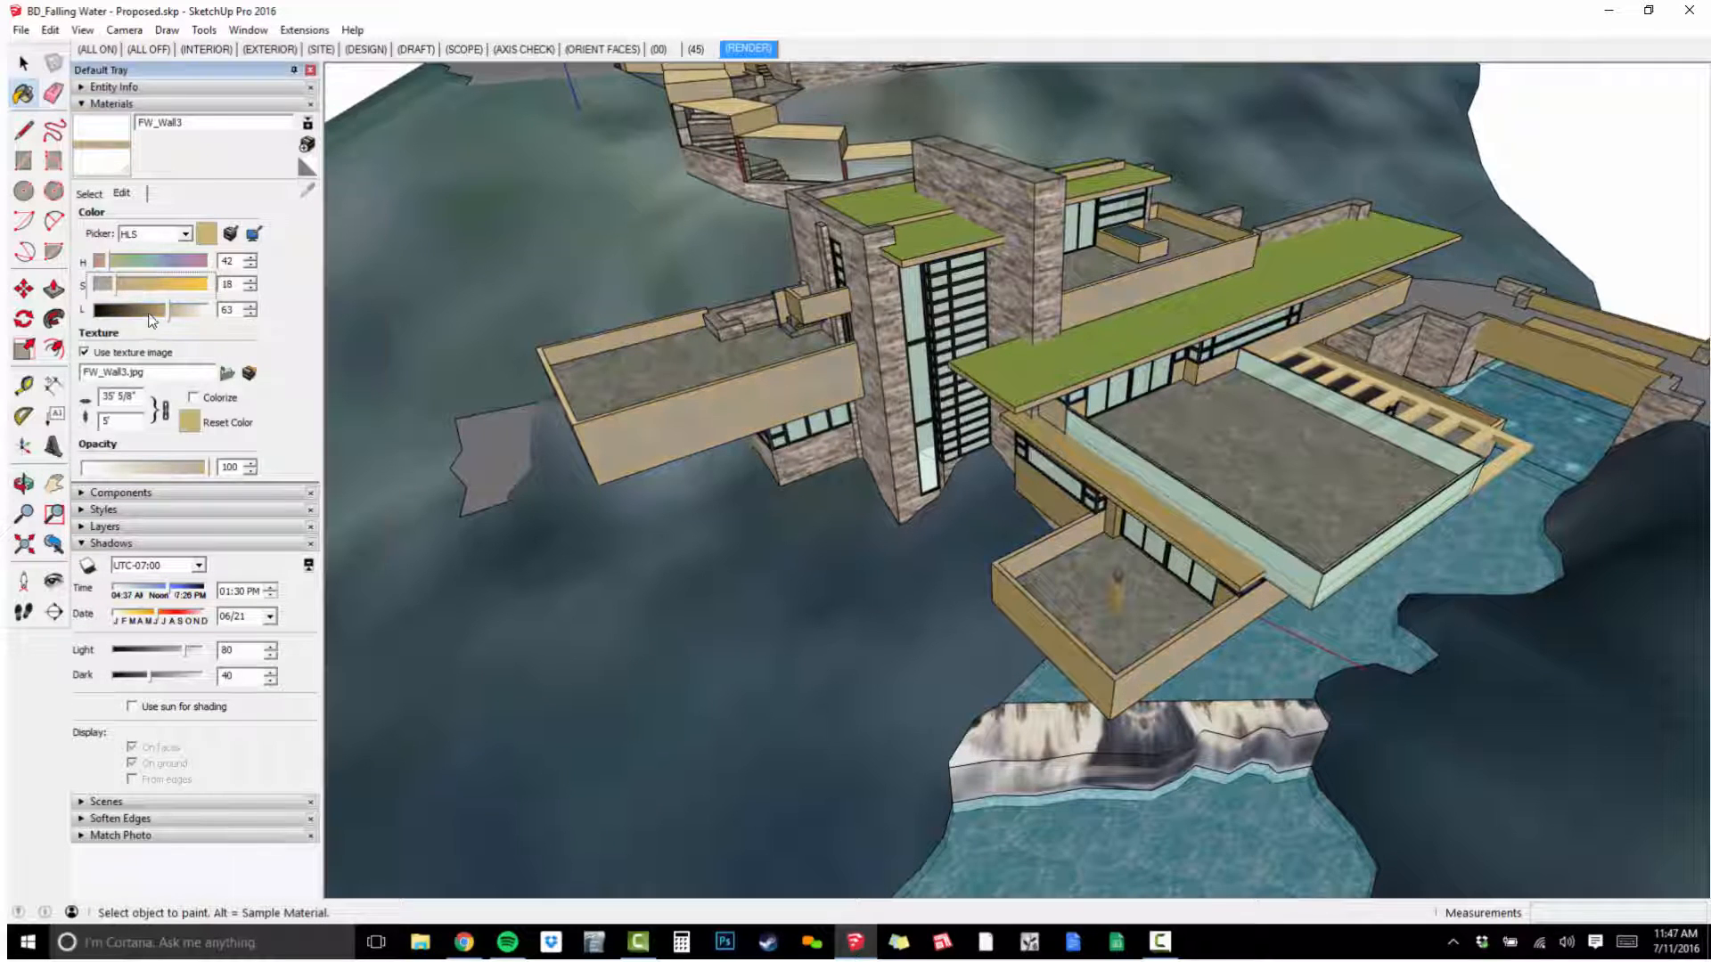
left_click(151, 315)
left_click_drag(157, 311, 160, 312)
left_click(114, 291)
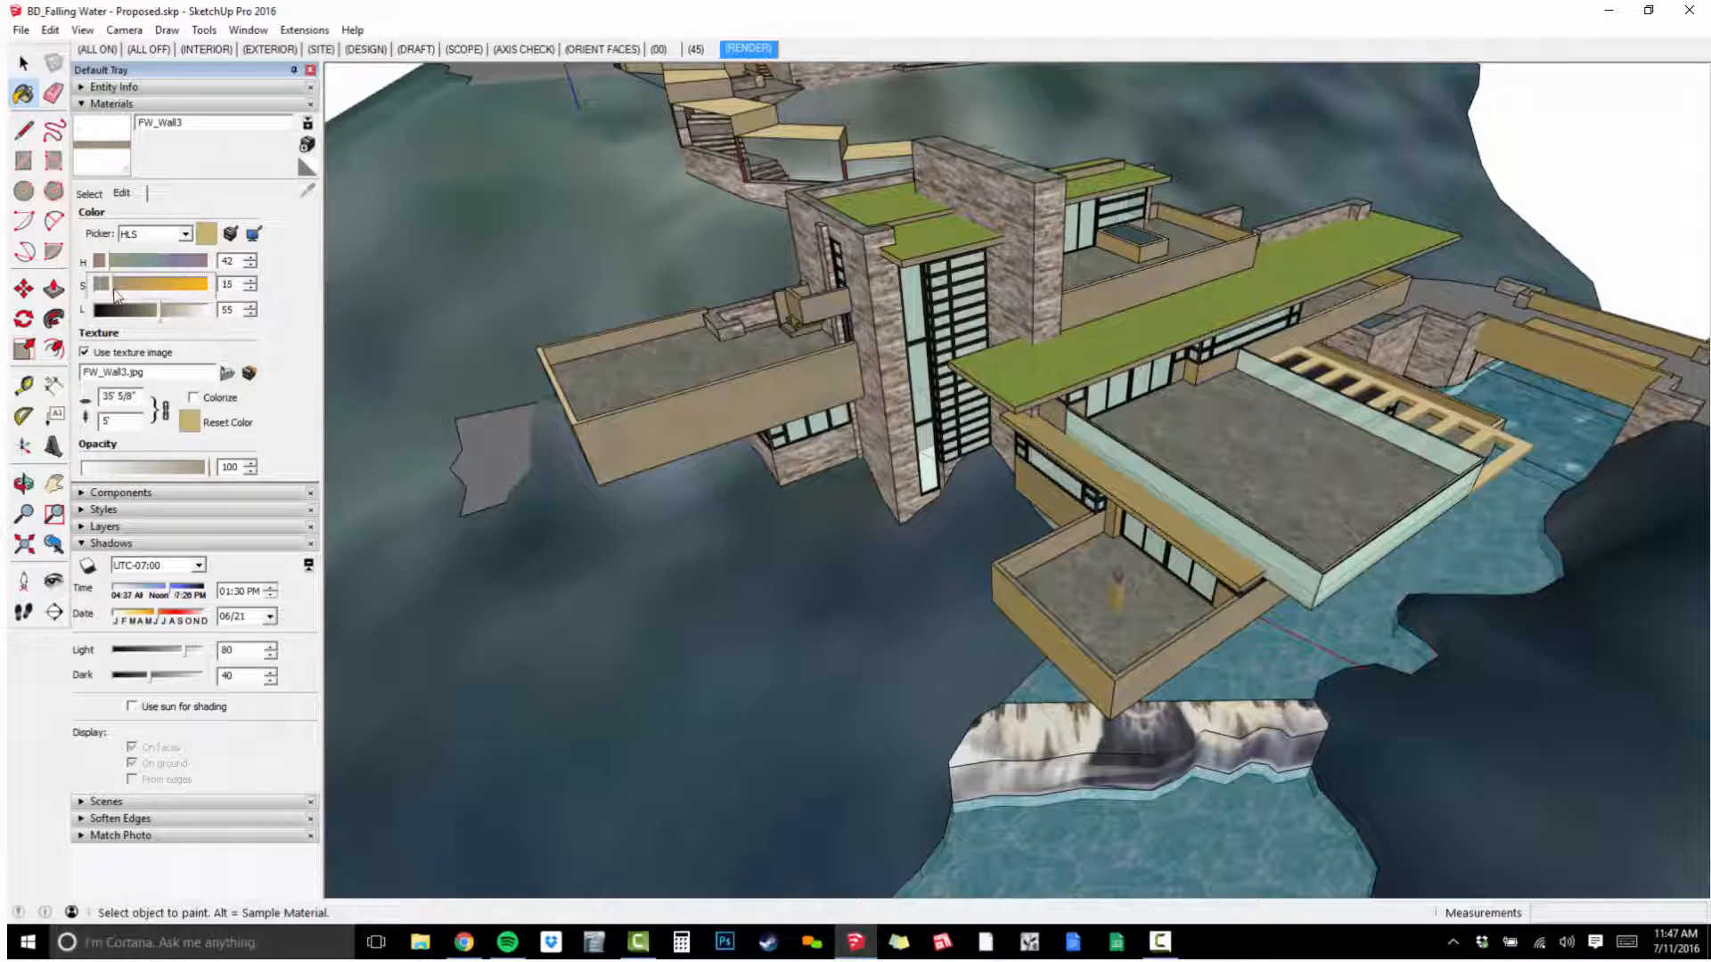
middle_click_drag(615, 486, 744, 374)
scroll(745, 374, "up", 2)
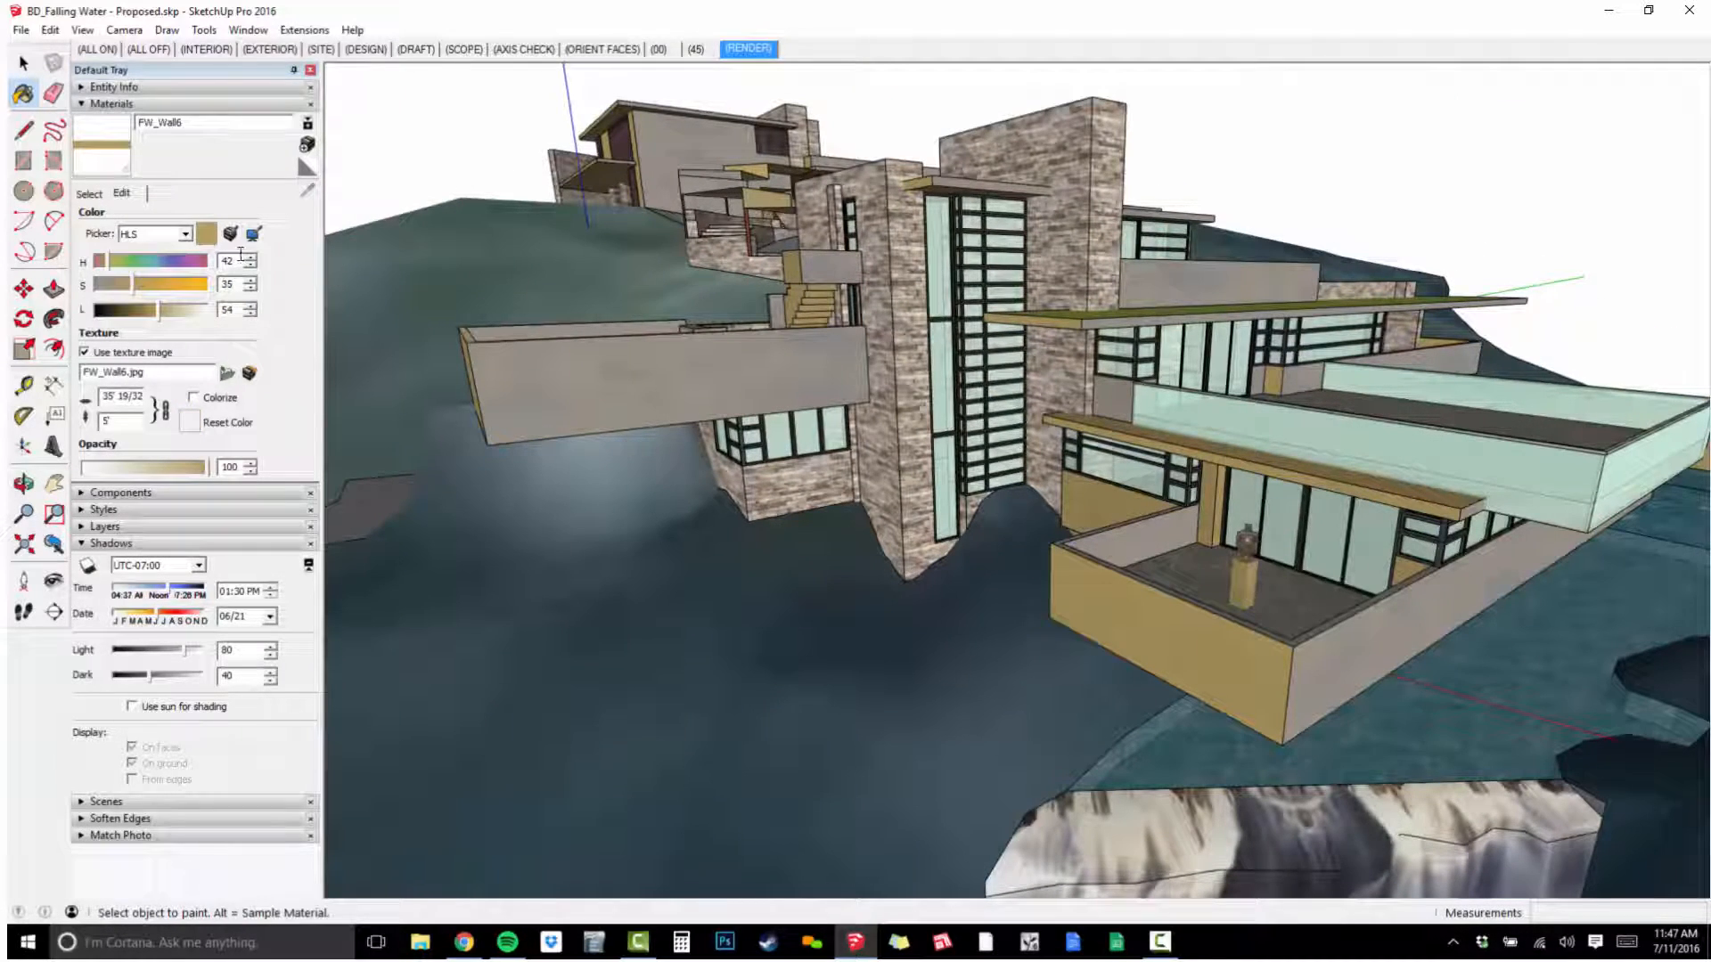
Lower the FW_Wall6 material's saturation to a grey tone and sample the FW_Wall4 material for editing.
left_click(101, 289)
middle_click_drag(1318, 540, 1105, 484)
key("b")
left_click(944, 472, "alt")
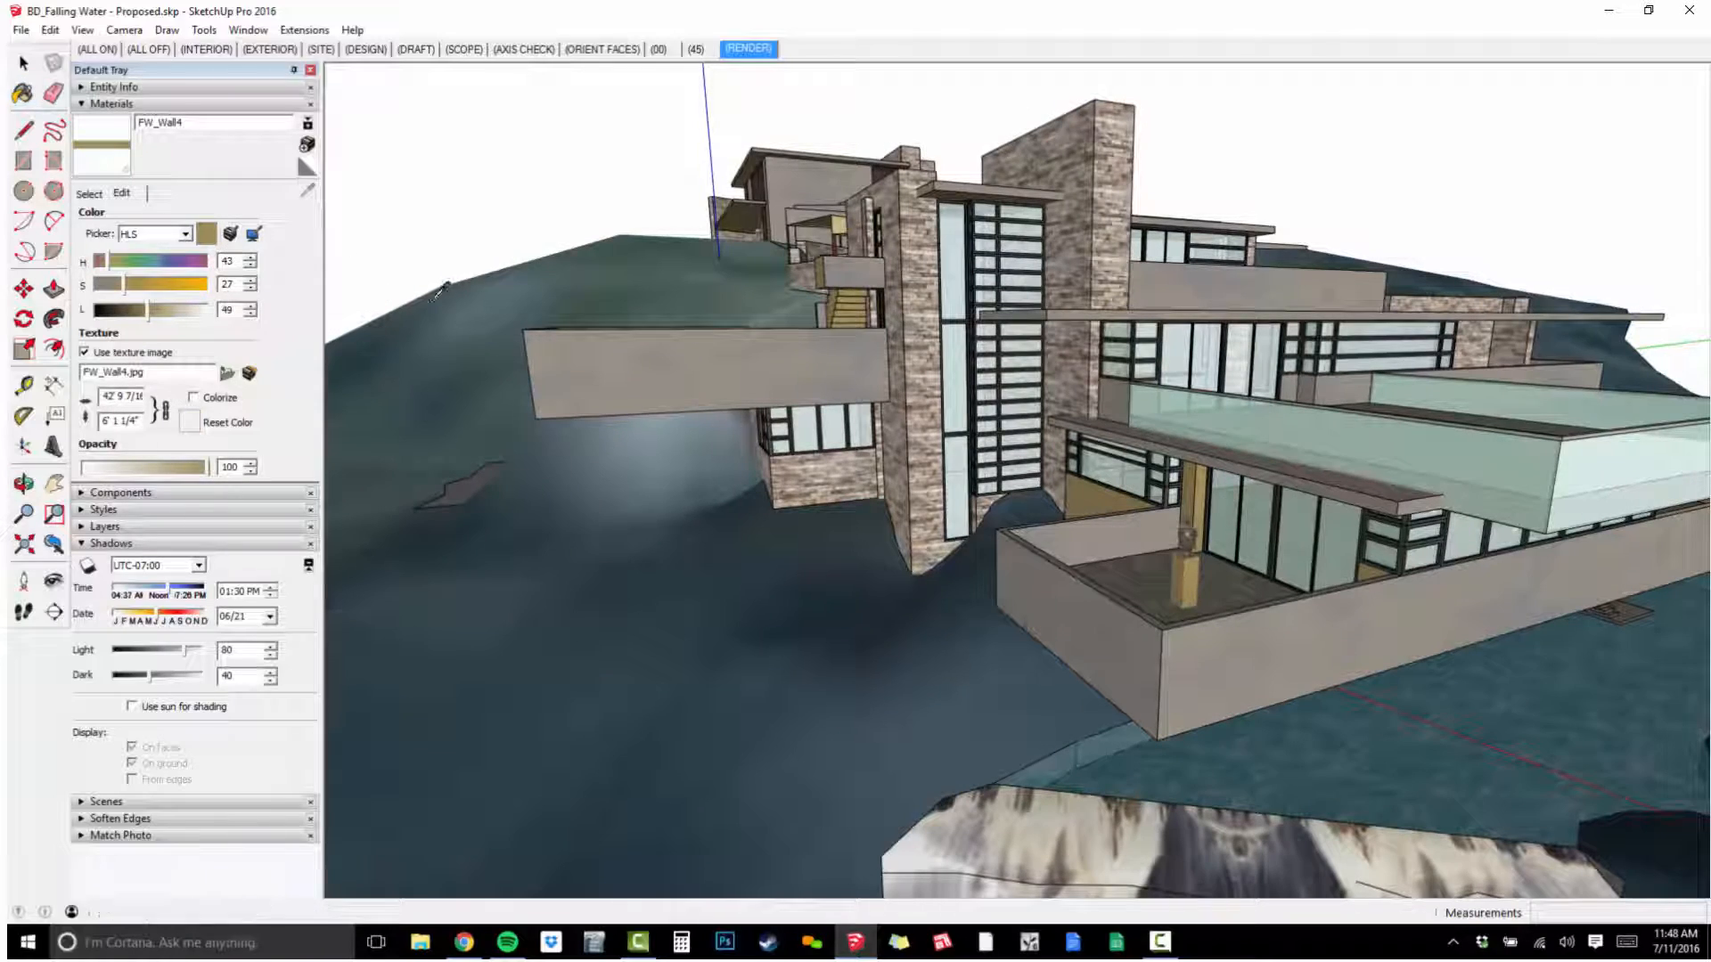
middle_click_drag(677, 351, 989, 592)
scroll(1063, 539, "up", 3)
Sample the FW_Wall5 material and match its colour to the grey house walls.
left_click(1244, 722, "alt")
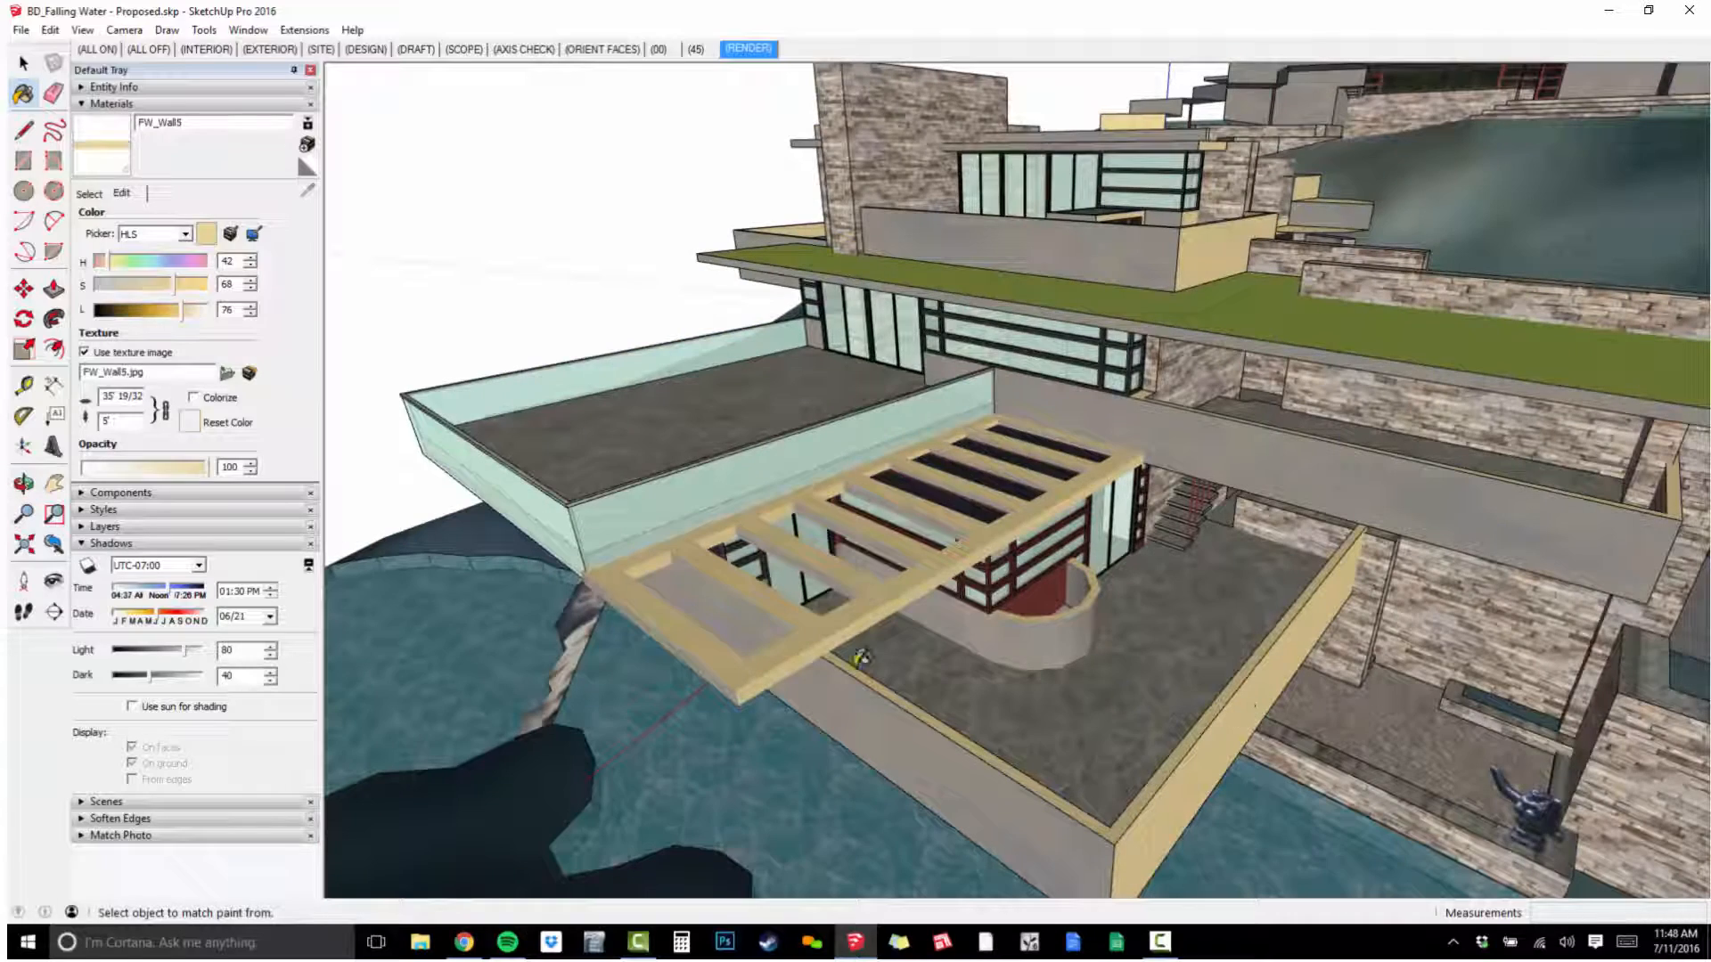
left_click(229, 233)
left_click(1071, 401)
middle_click_drag(1076, 420, 1221, 445)
scroll(1083, 436, "down", 4)
middle_click_drag(1220, 446, 1346, 526, "shift")
middle_click_drag(1345, 526, 1024, 526, "shift")
middle_click_drag(1025, 526, 1216, 529, "shift")
scroll(1058, 526, "down", 1)
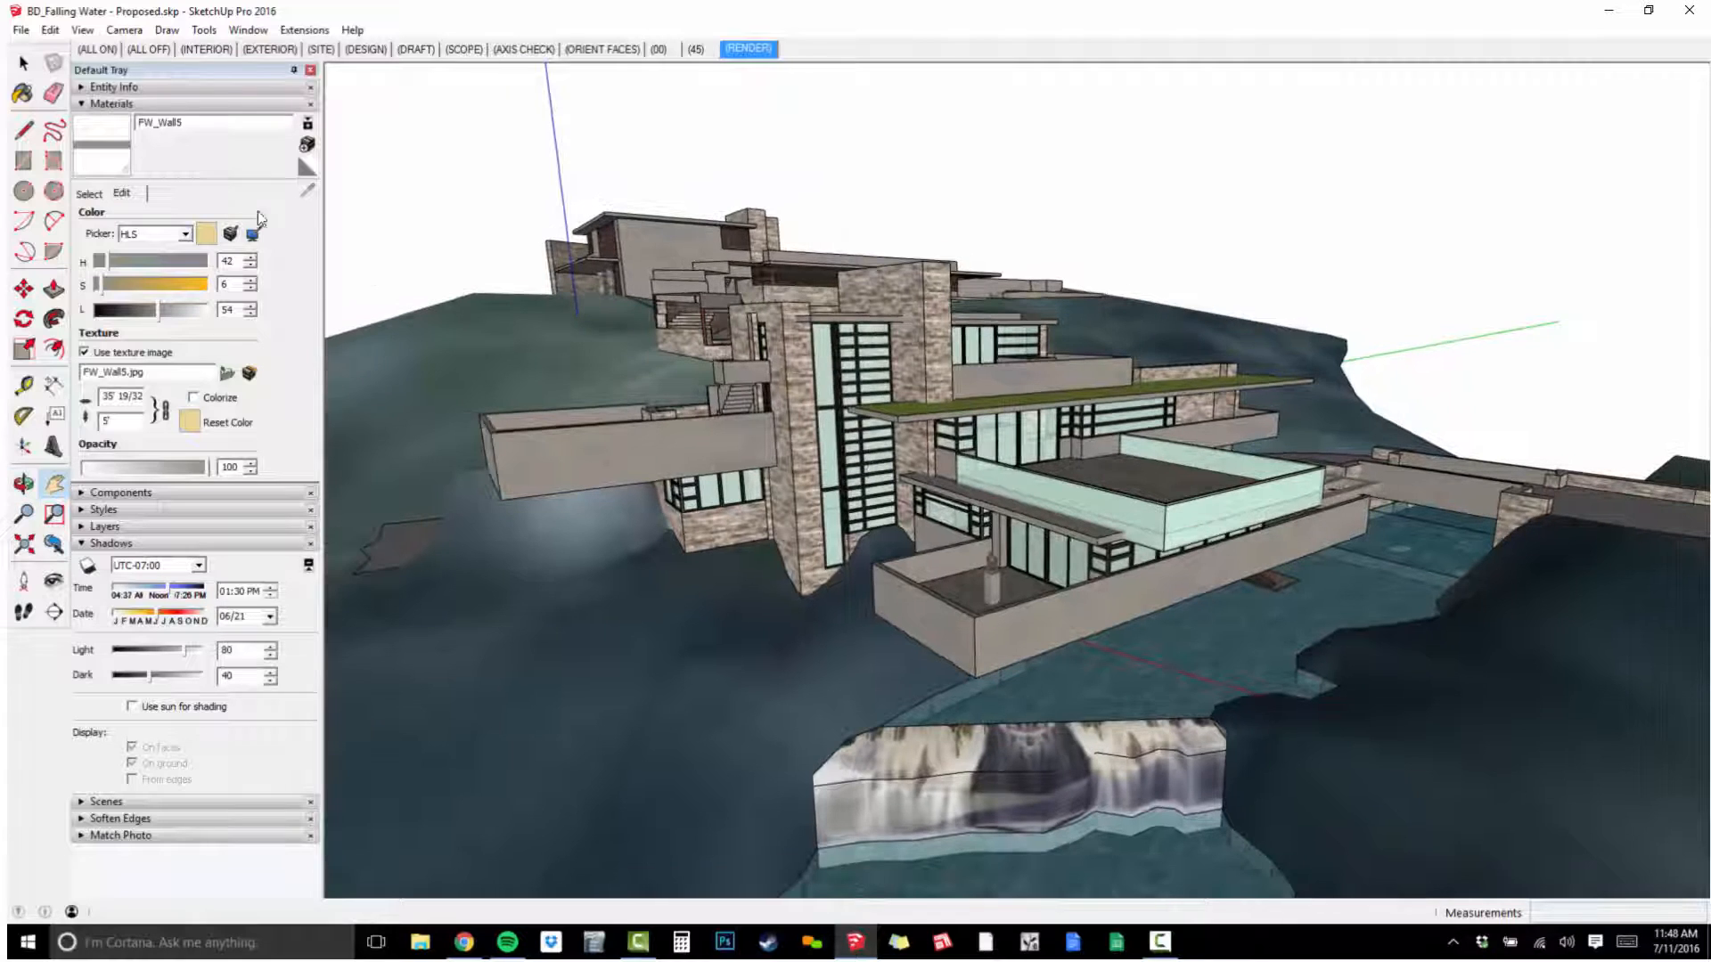
Open BD_Falling Water - Proposed.skp from the LUMION SUMMER COMPETITION - FALLING WATER folder, discarding the changes to the current model.
left_click(12, 31)
left_click(45, 68)
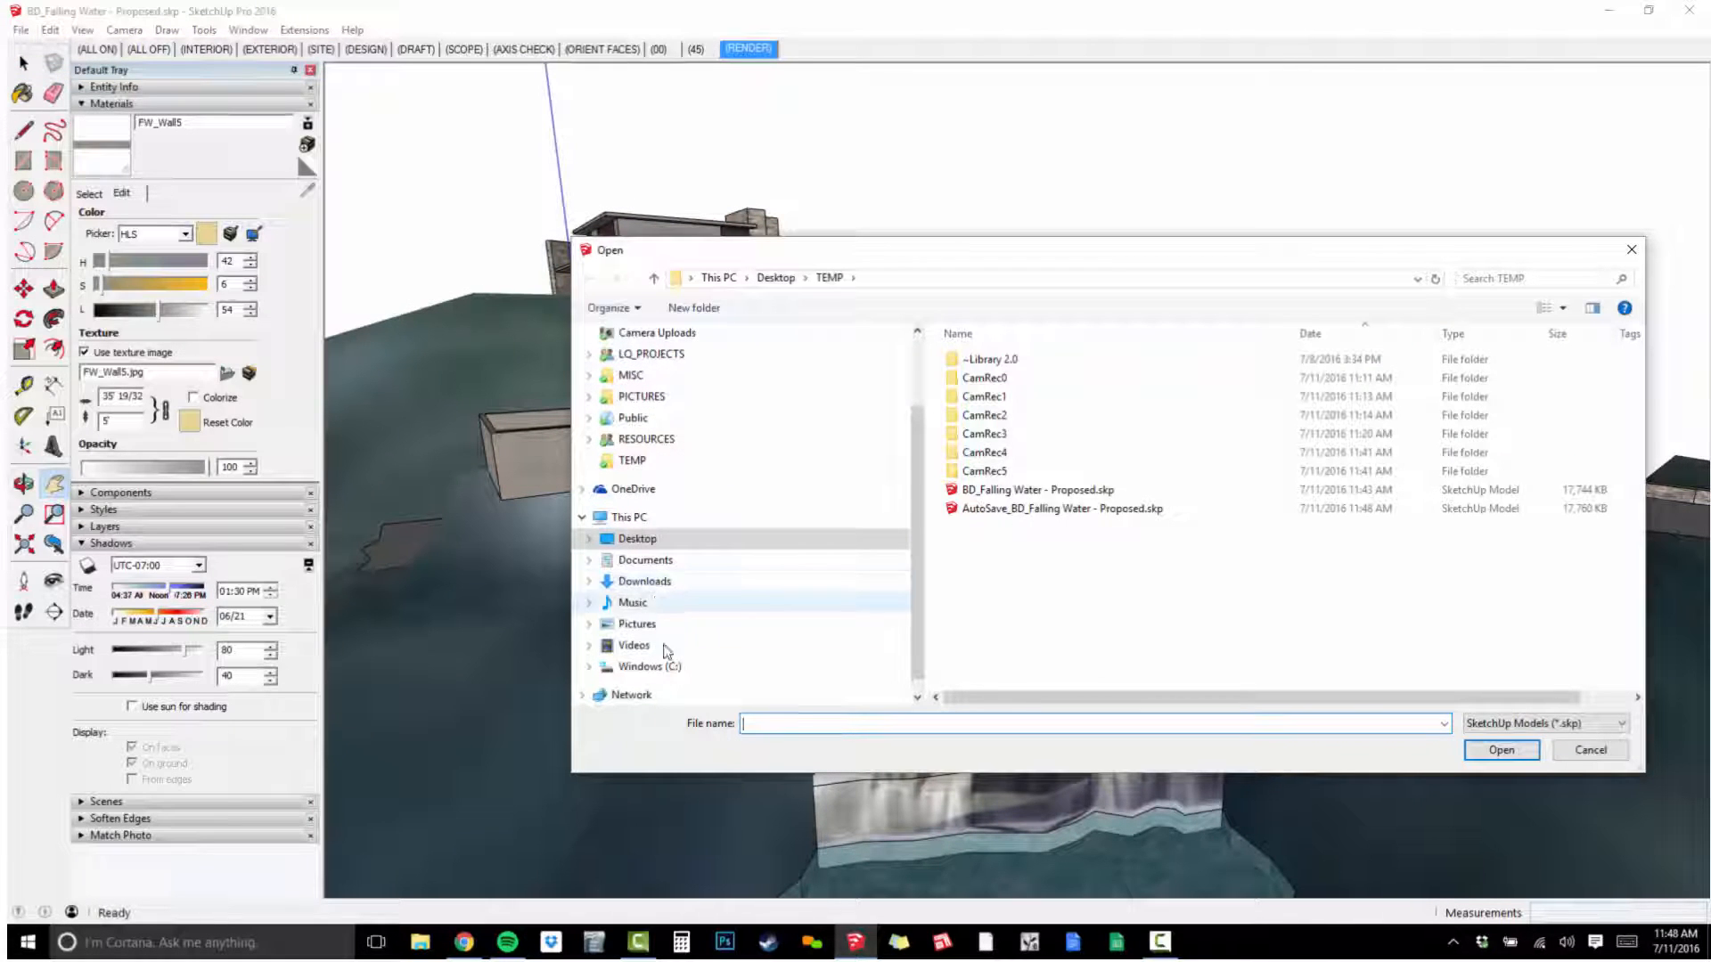
scroll(677, 642, "up", 2)
left_click(670, 410)
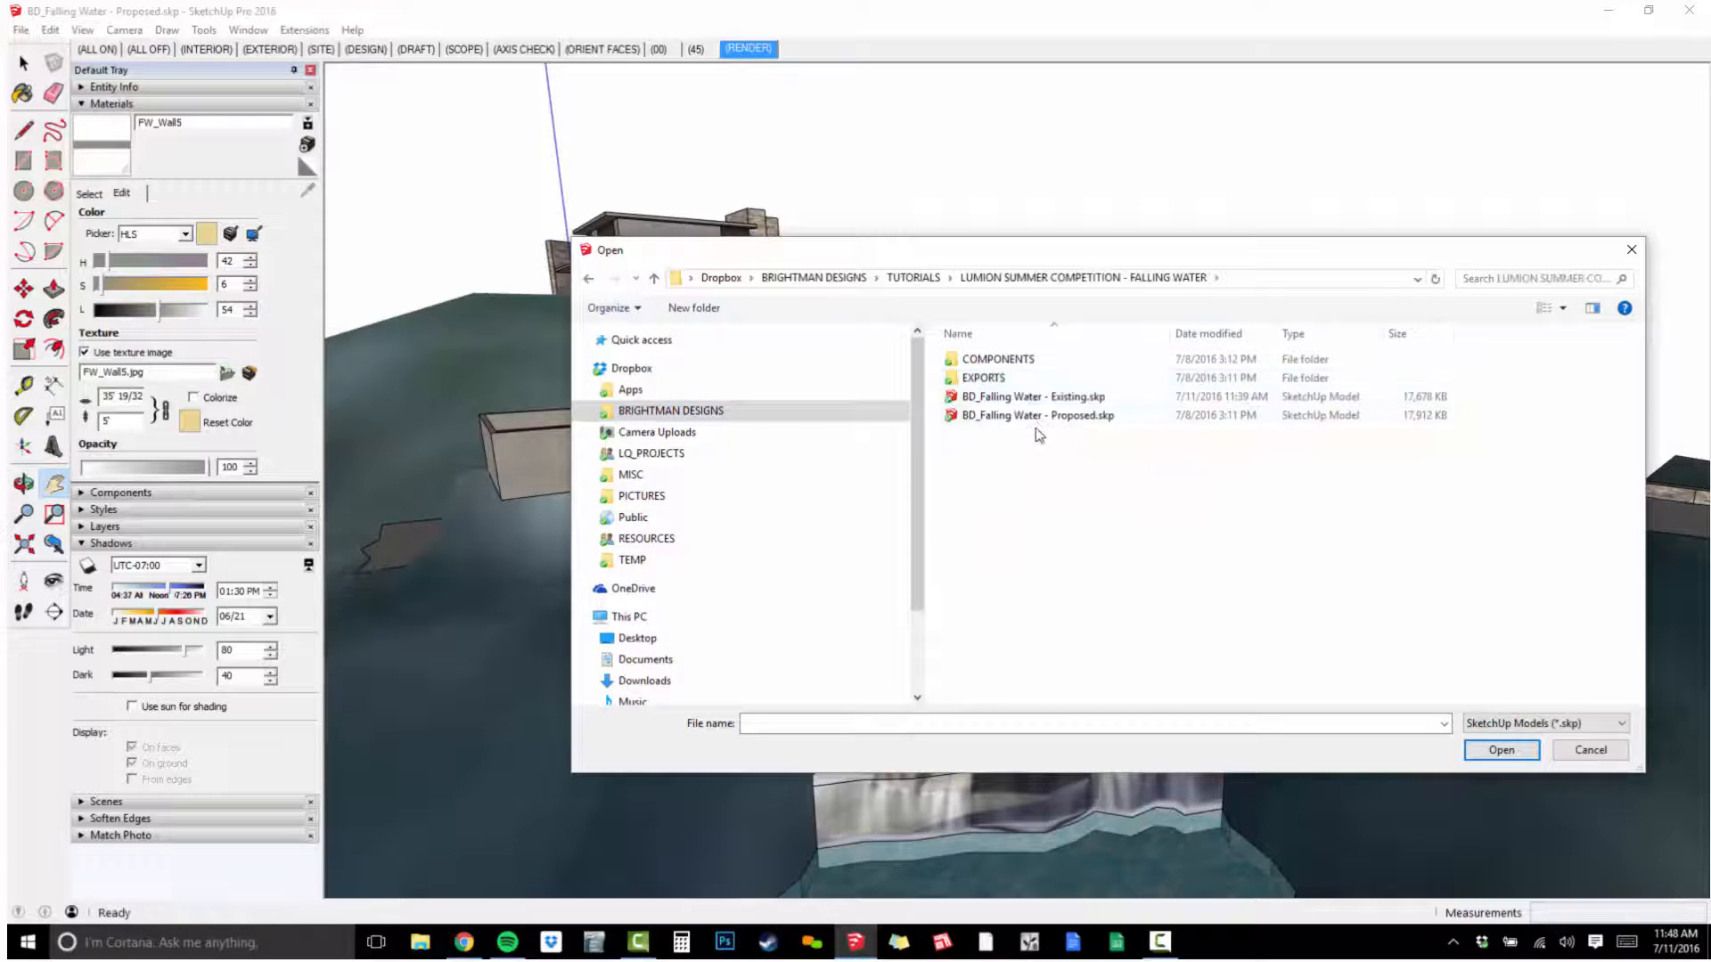
double_click(1038, 416)
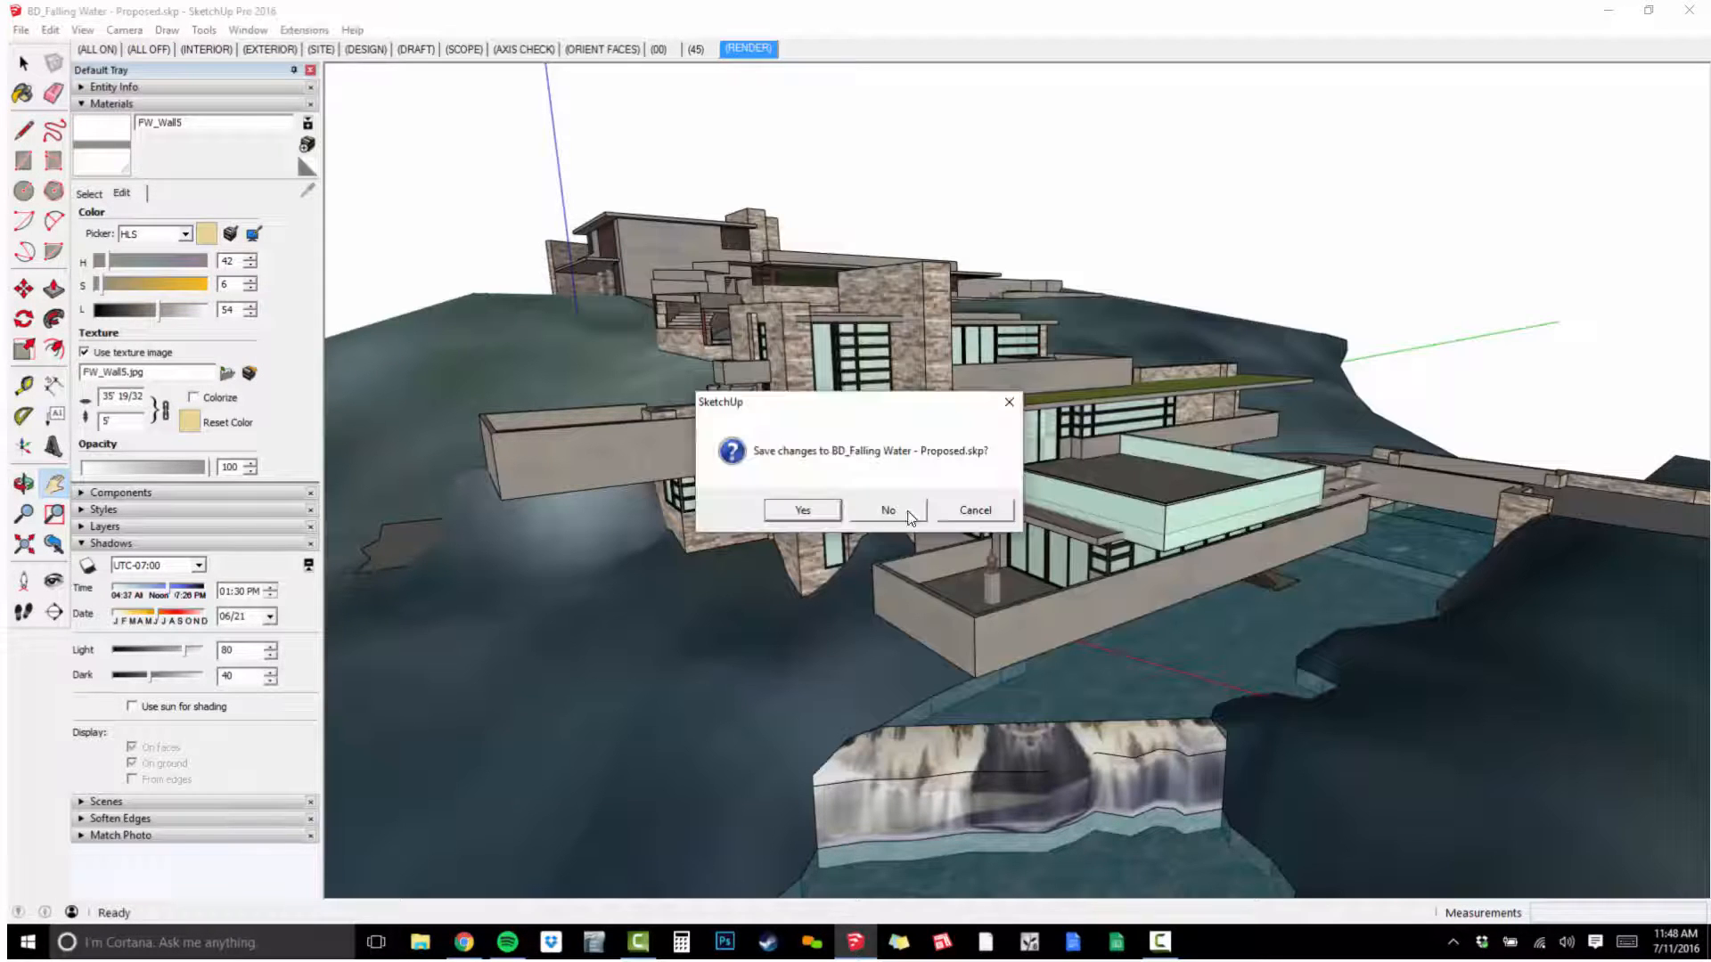
left_click(908, 515)
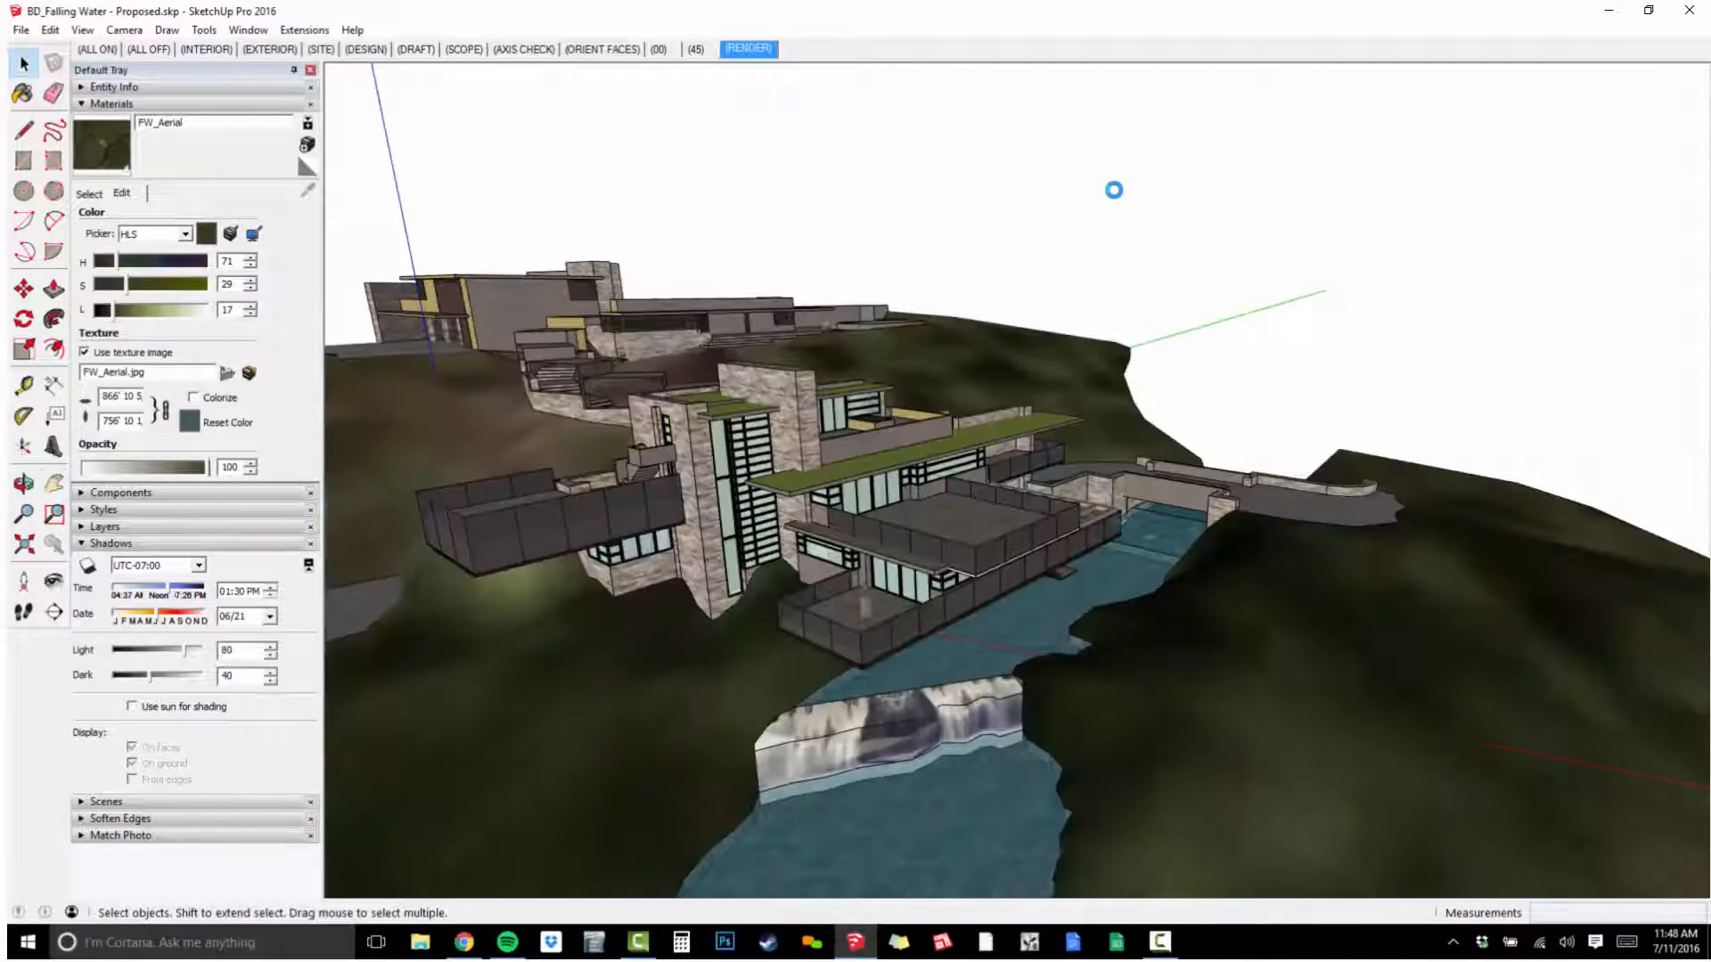
Examine the finished proposed house up close, including the stone tower, green roofs and dark glass parapets around the terraces.
middle_click_drag(1000, 500, 1325, 474)
scroll(927, 511, "up", 5)
scroll(824, 305, "up", 5)
scroll(1038, 306, "down", 5)
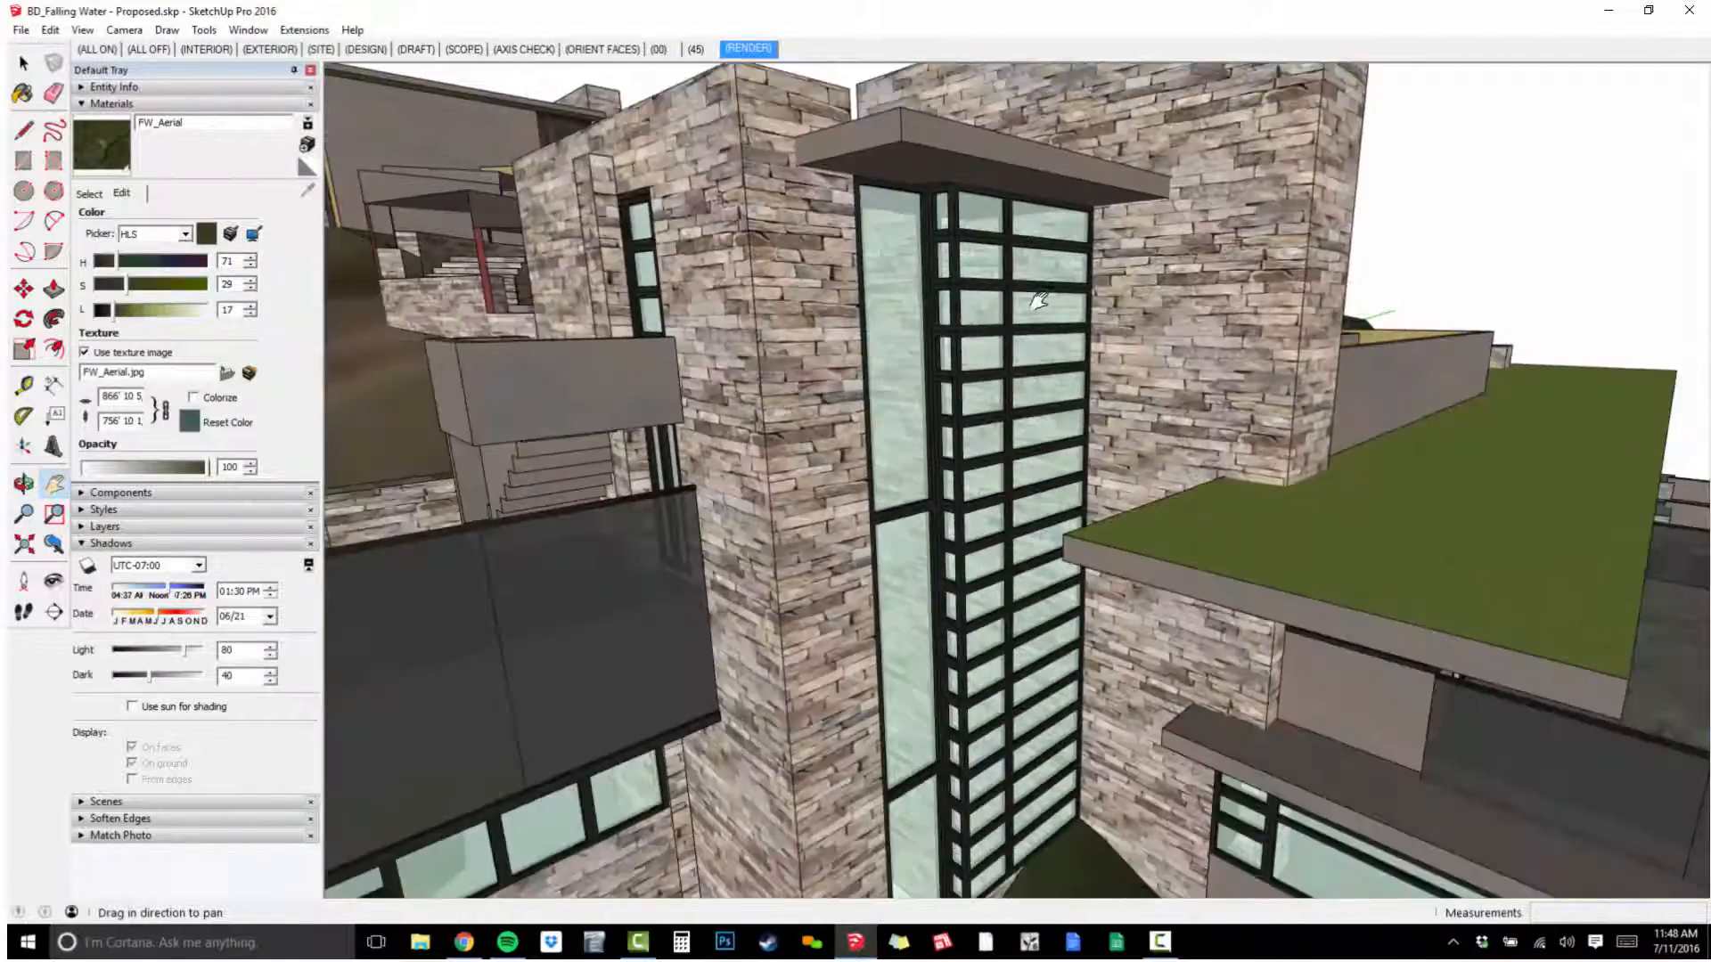
scroll(985, 342, "down", 6)
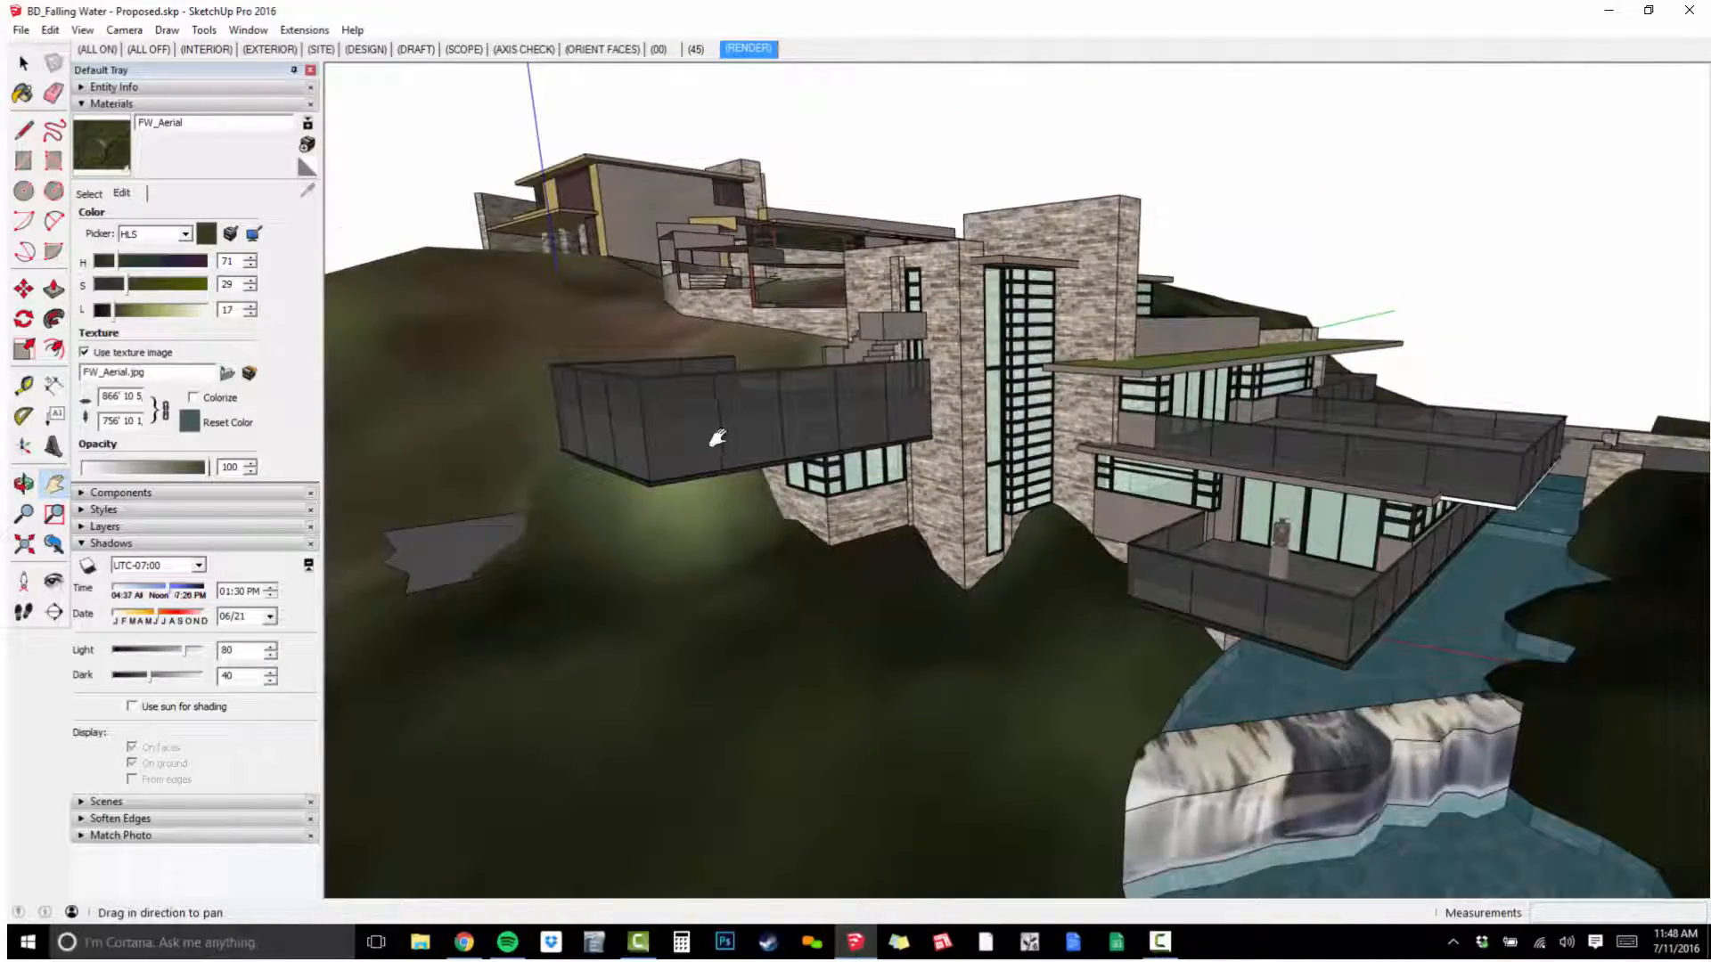
scroll(718, 438, "up", 2)
scroll(596, 386, "up", 2)
middle_click_drag(596, 386, 848, 465)
scroll(980, 450, "down", 3)
Sample the BD_Frame material from the parapet frame and paint the white band beneath the main terrace's glass parapet with it.
scroll(837, 446, "up", 2)
middle_click_drag(784, 392, 977, 511)
scroll(909, 382, "up", 4)
key("space")
scroll(1000, 518, "down", 2)
left_click(994, 521)
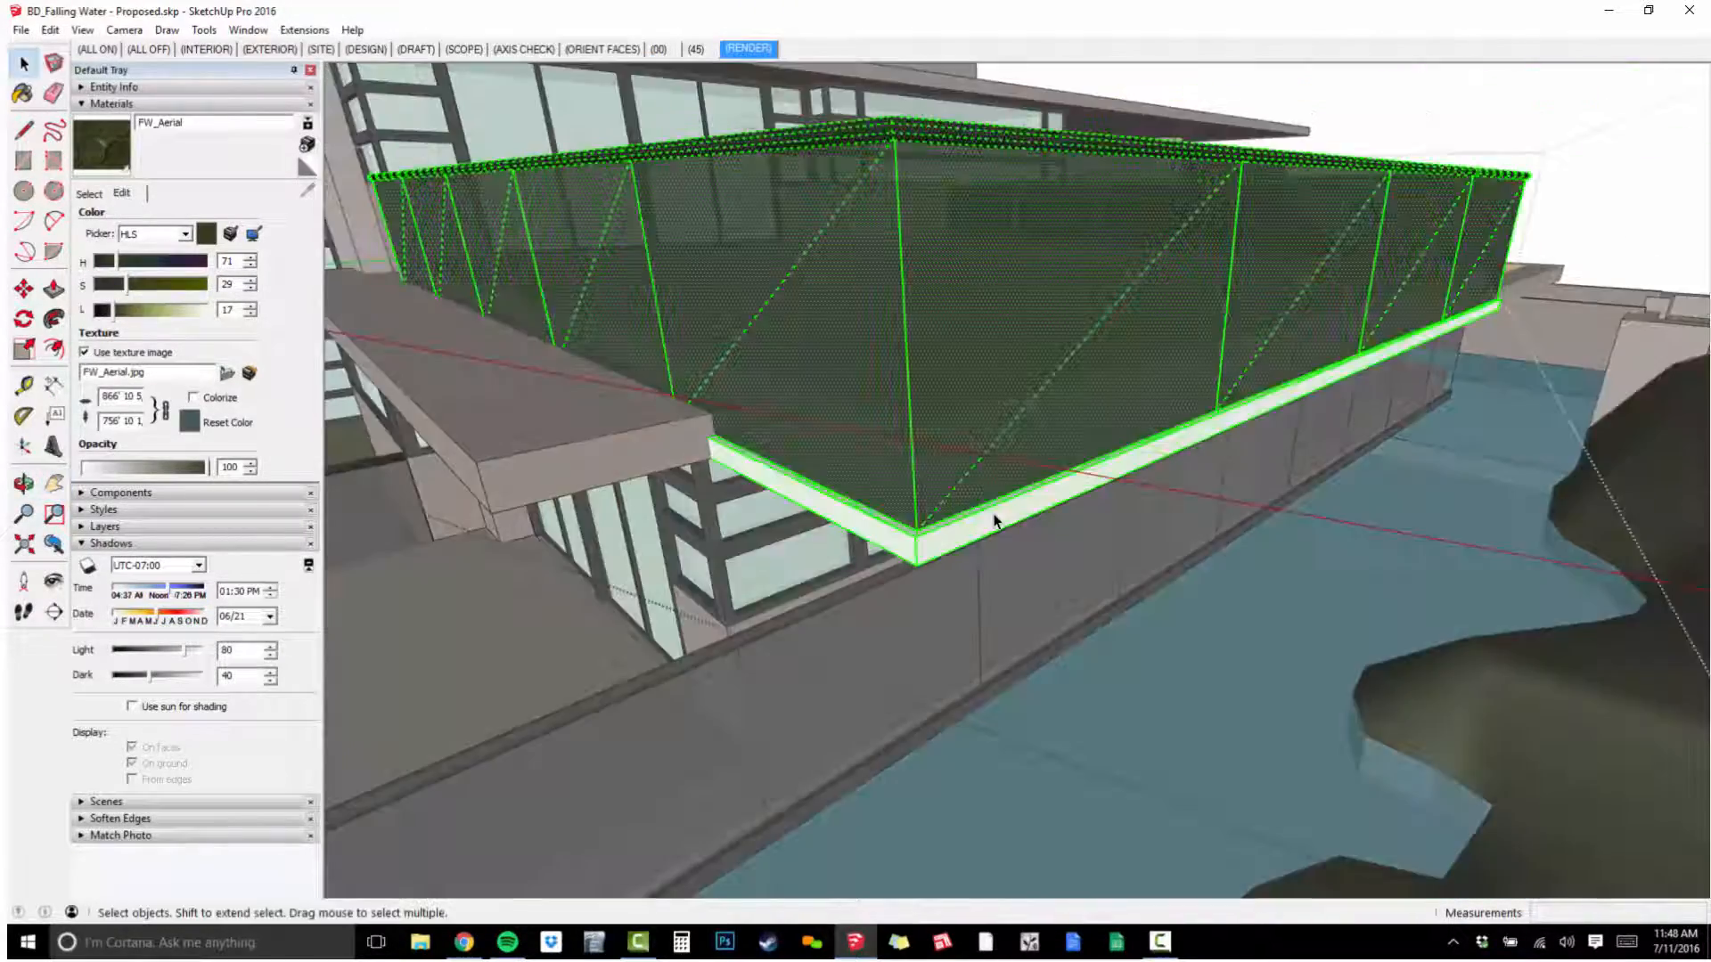
scroll(1005, 486, "down", 1)
key("ctrl+t")
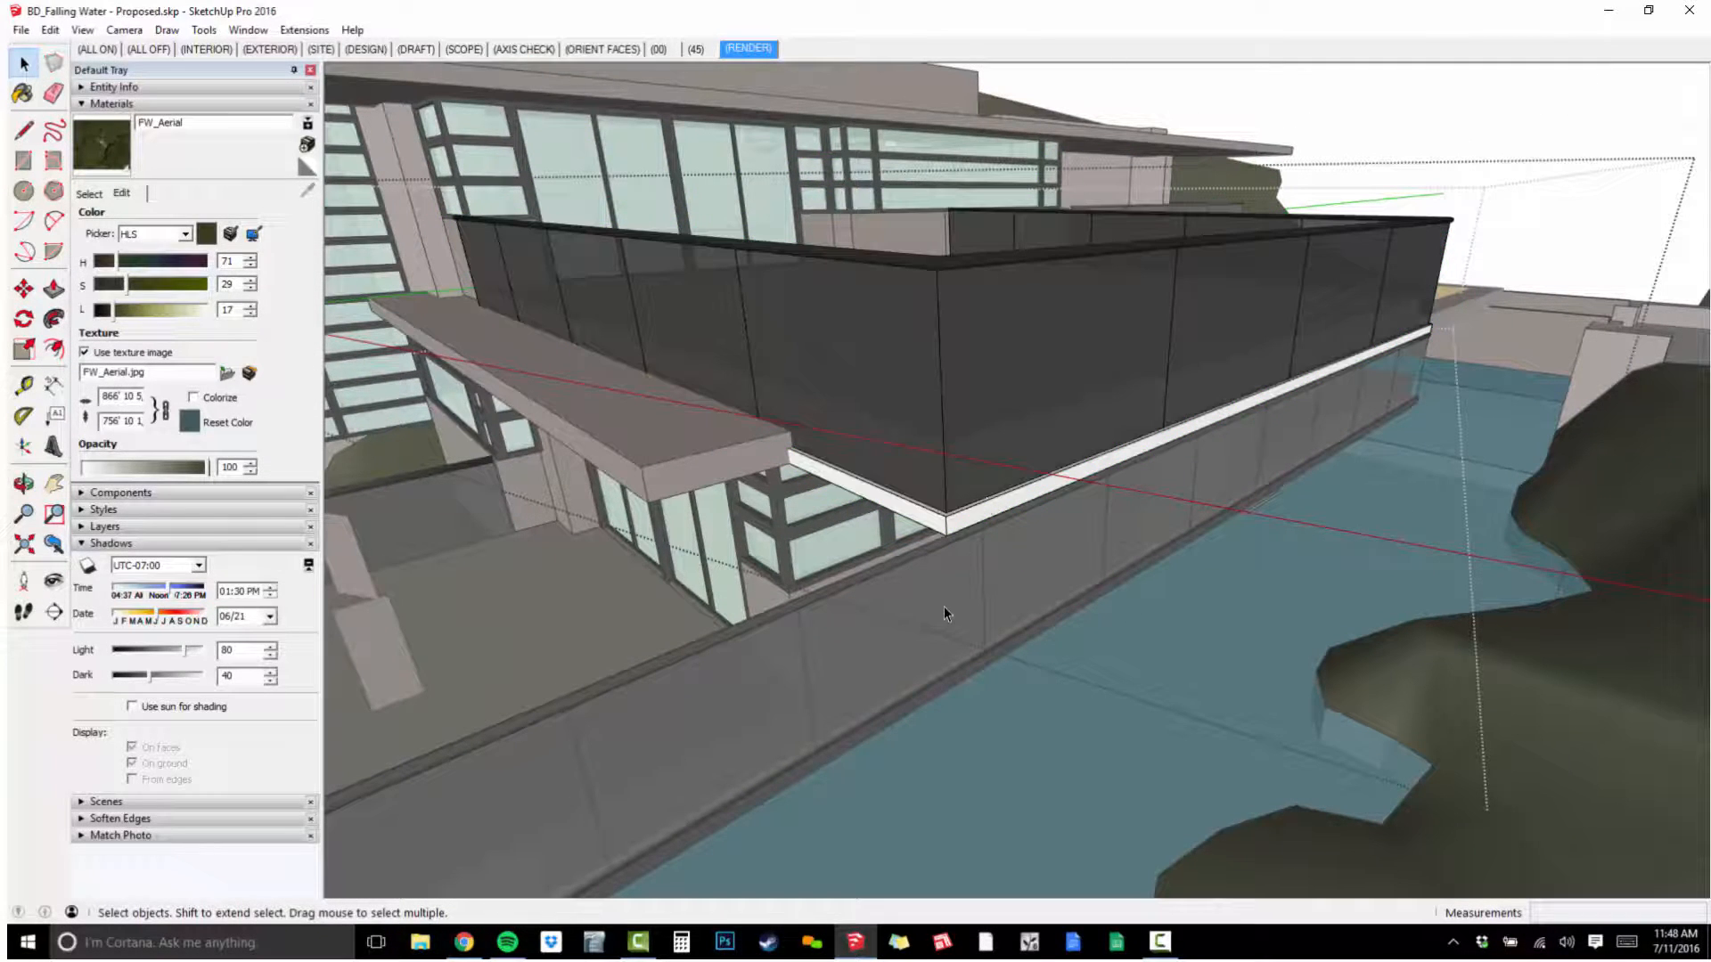
key("b")
left_click(933, 574, "alt")
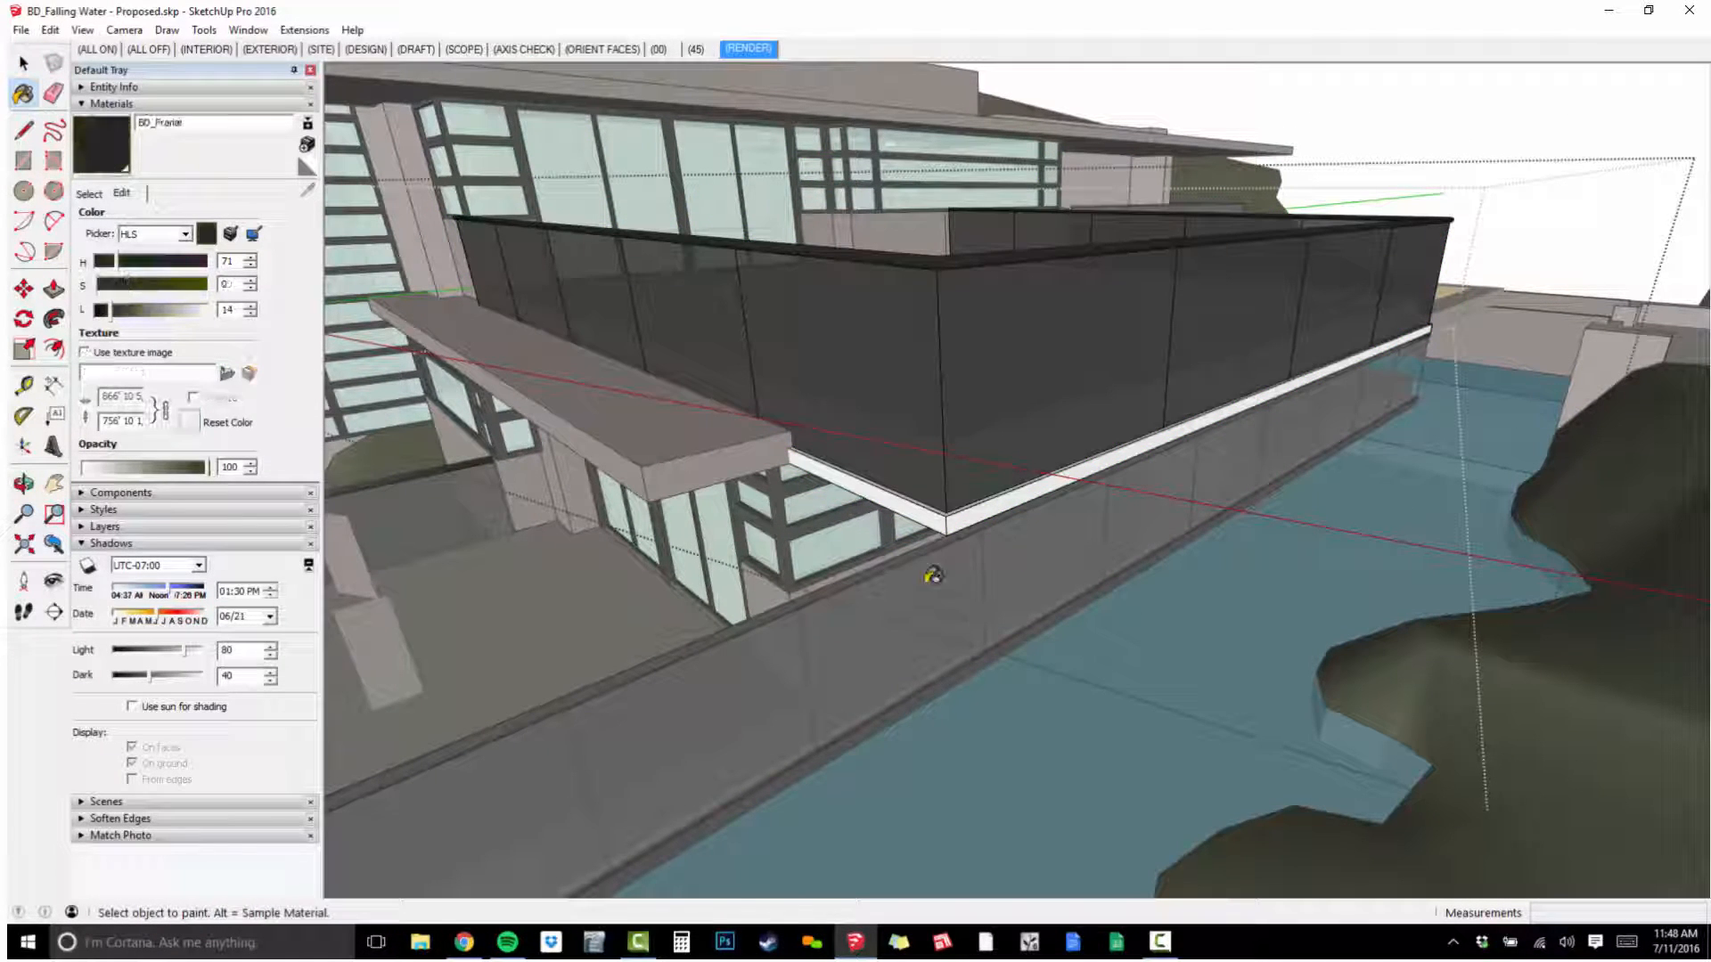
scroll(965, 485, "down", 2)
scroll(1036, 467, "down", 6)
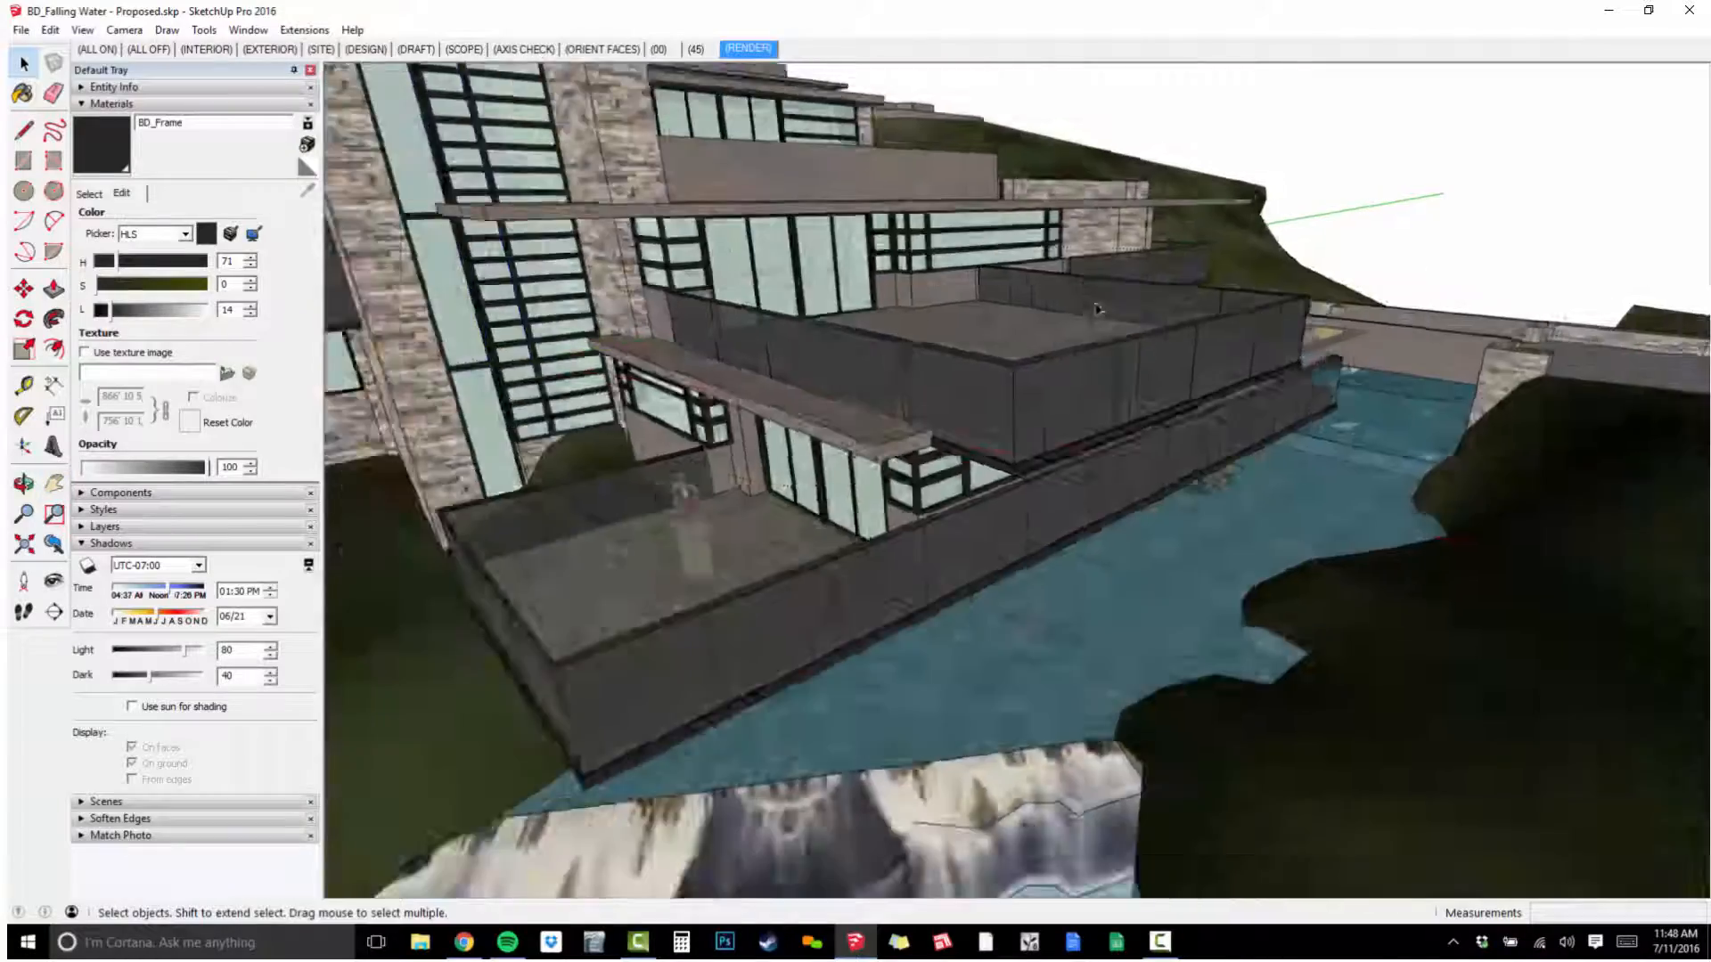
Delete the terrain together with the river and waterfall, leaving only the buildings, stairs and bridge.
middle_click_drag(1035, 467, 1136, 468)
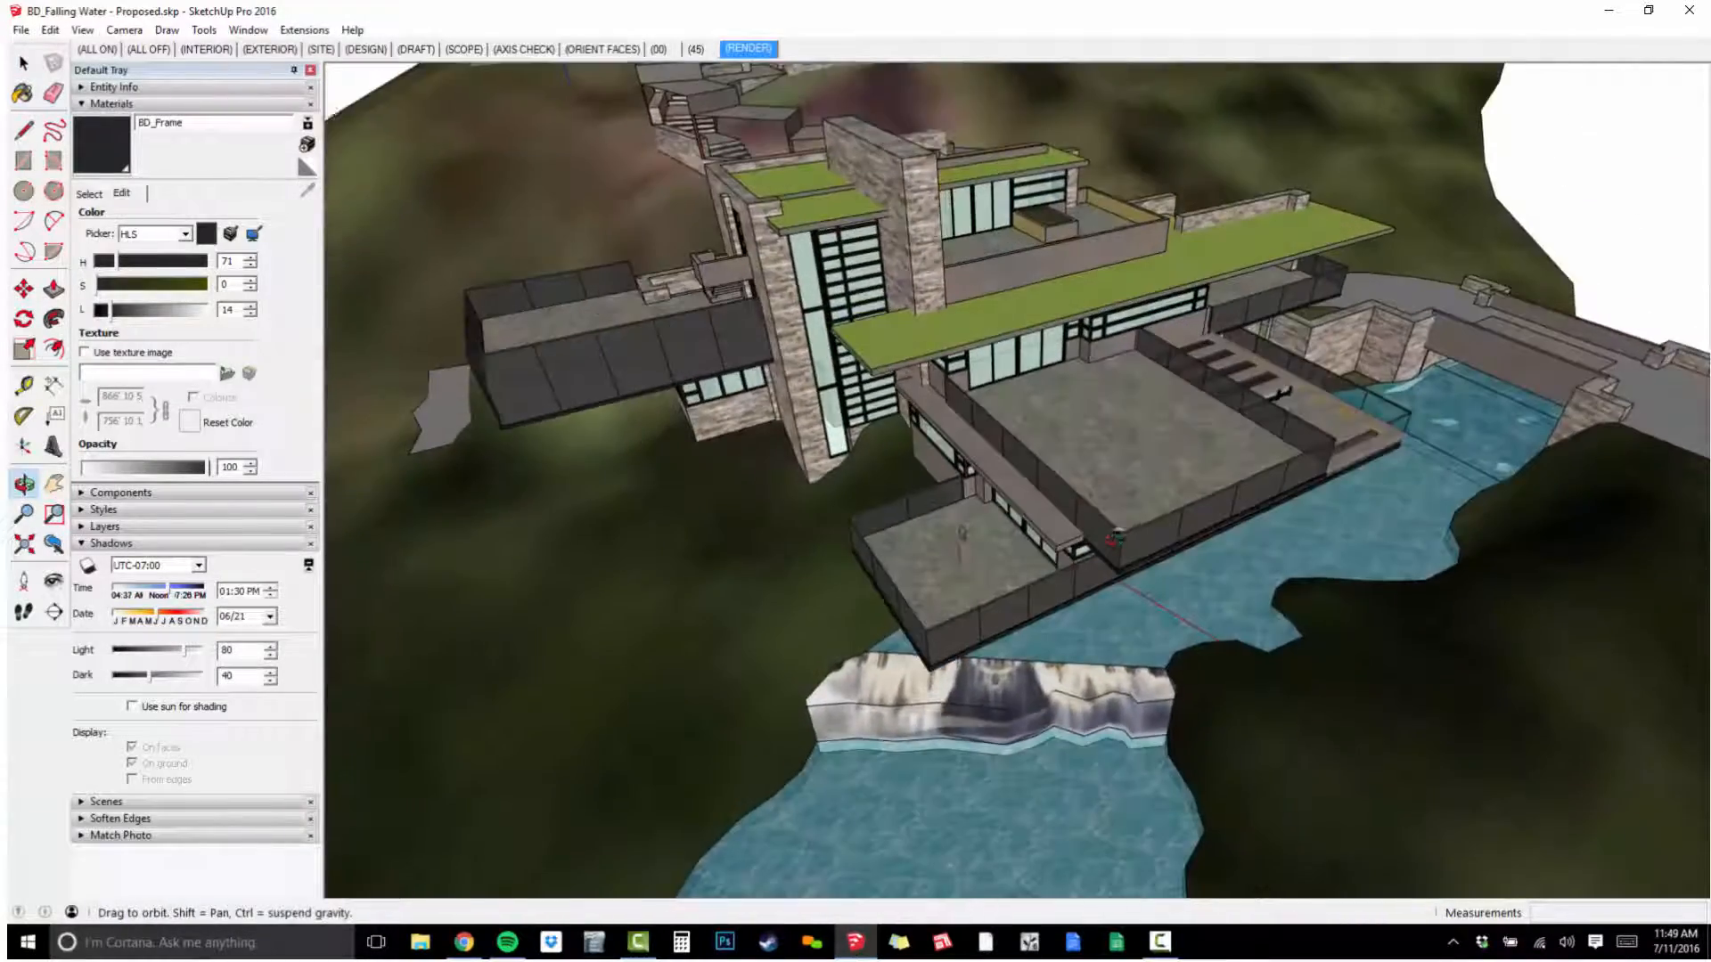
scroll(1120, 375, "down", 2)
scroll(1132, 372, "down", 1)
middle_click_drag(1132, 372, 969, 443)
left_click(1127, 214)
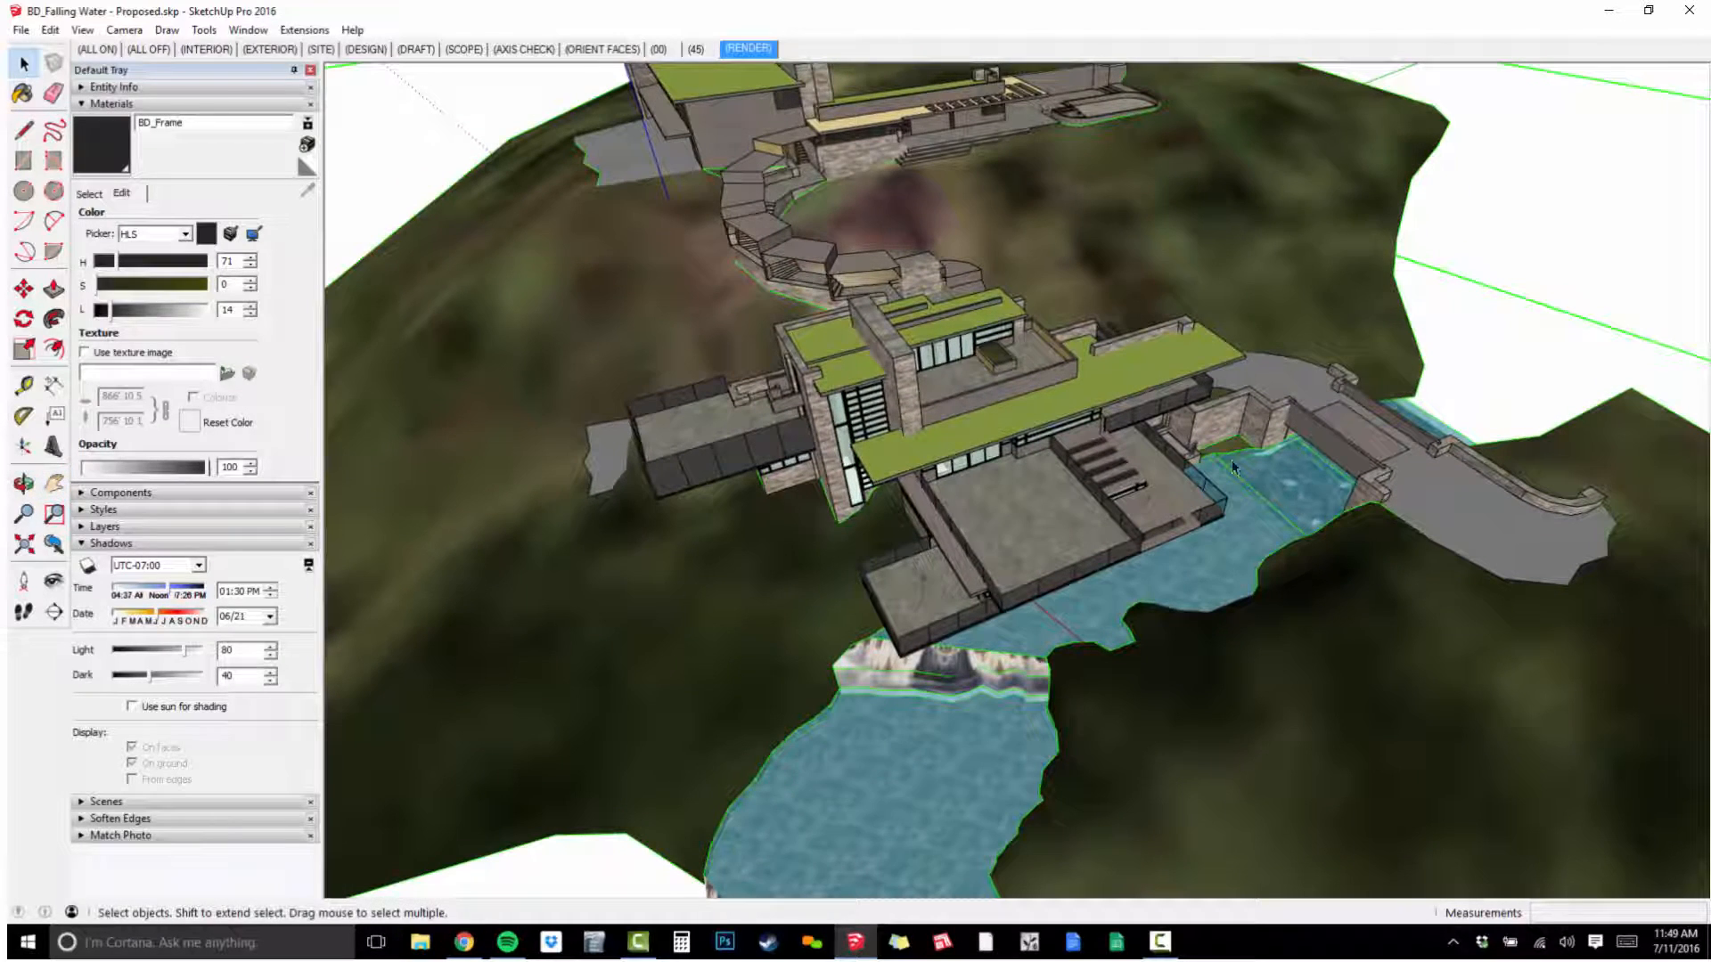
key("Delete")
Update the (RENDER) scene to the current view of the isolated house and save the model.
middle_click_drag(1074, 475, 1114, 423)
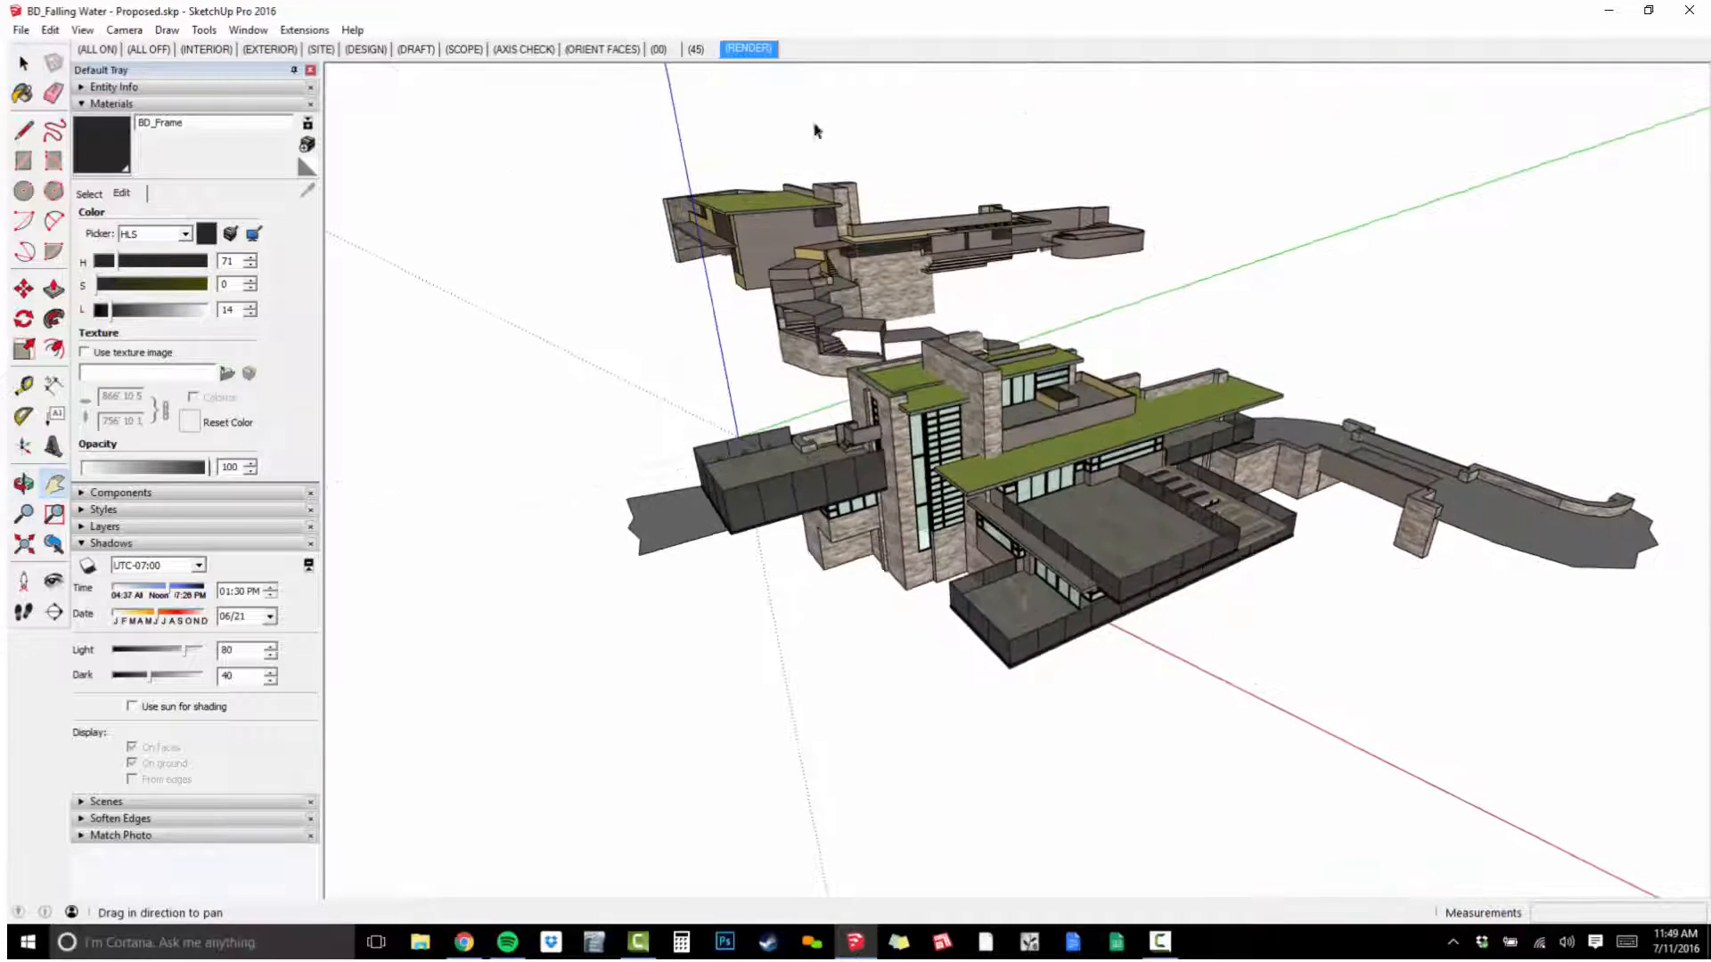
right_click(759, 56)
left_click(792, 125)
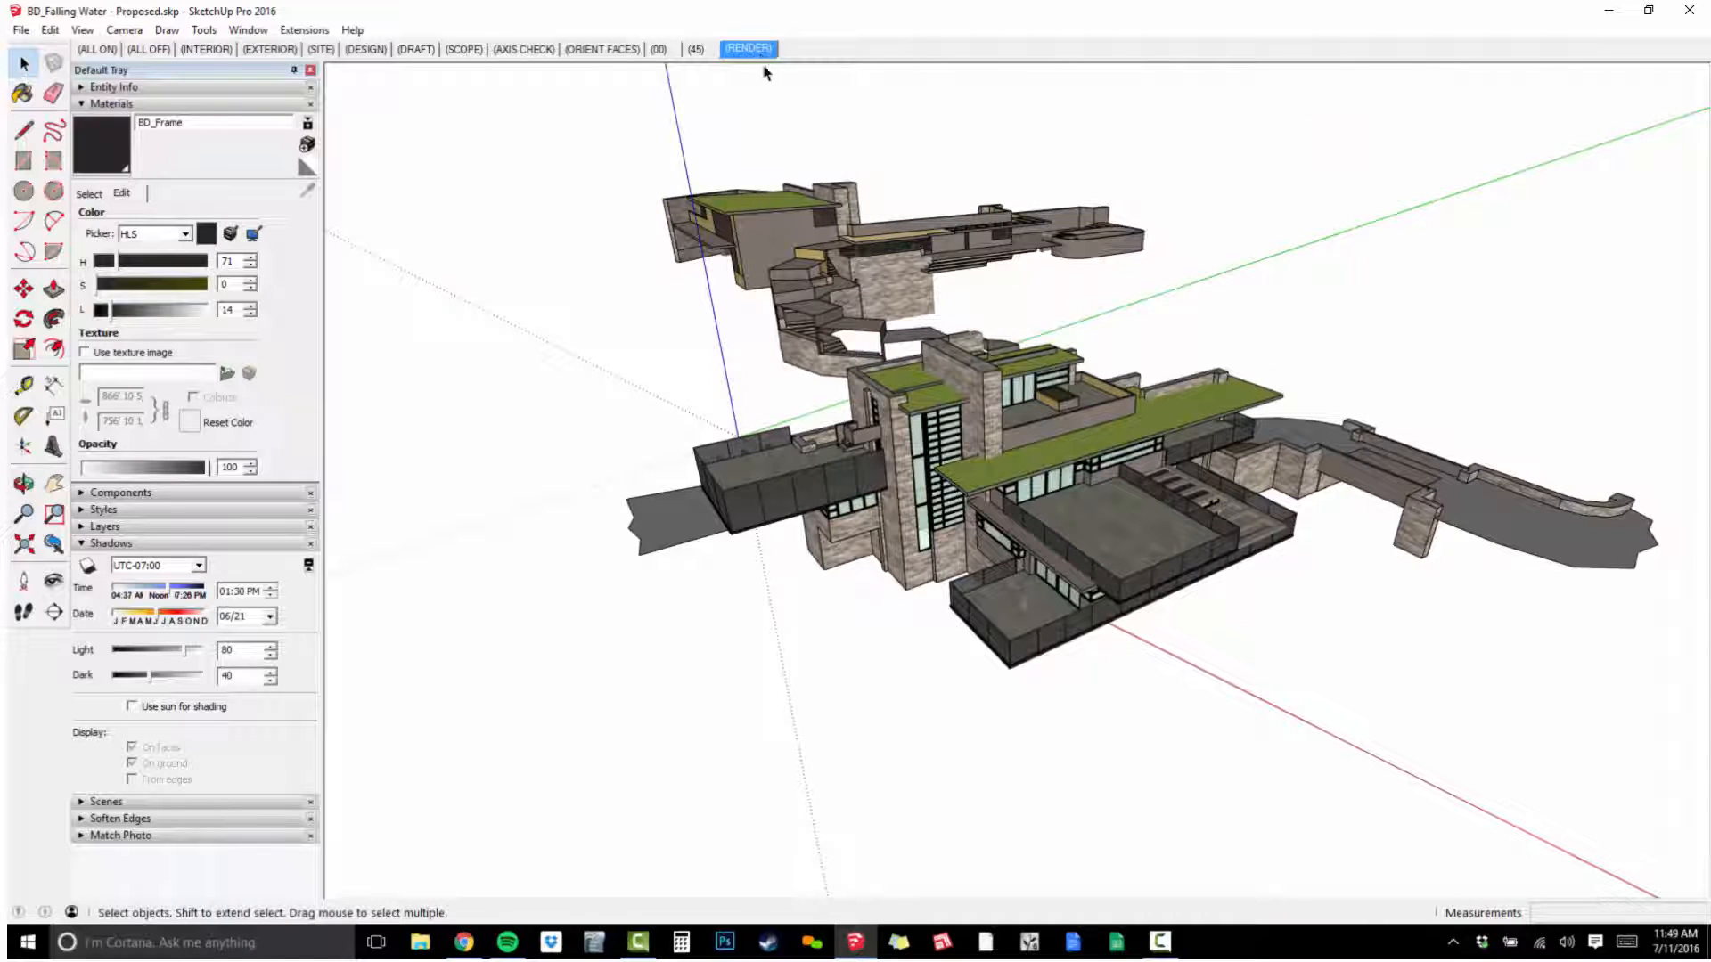
middle_click_drag(927, 459, 964, 462)
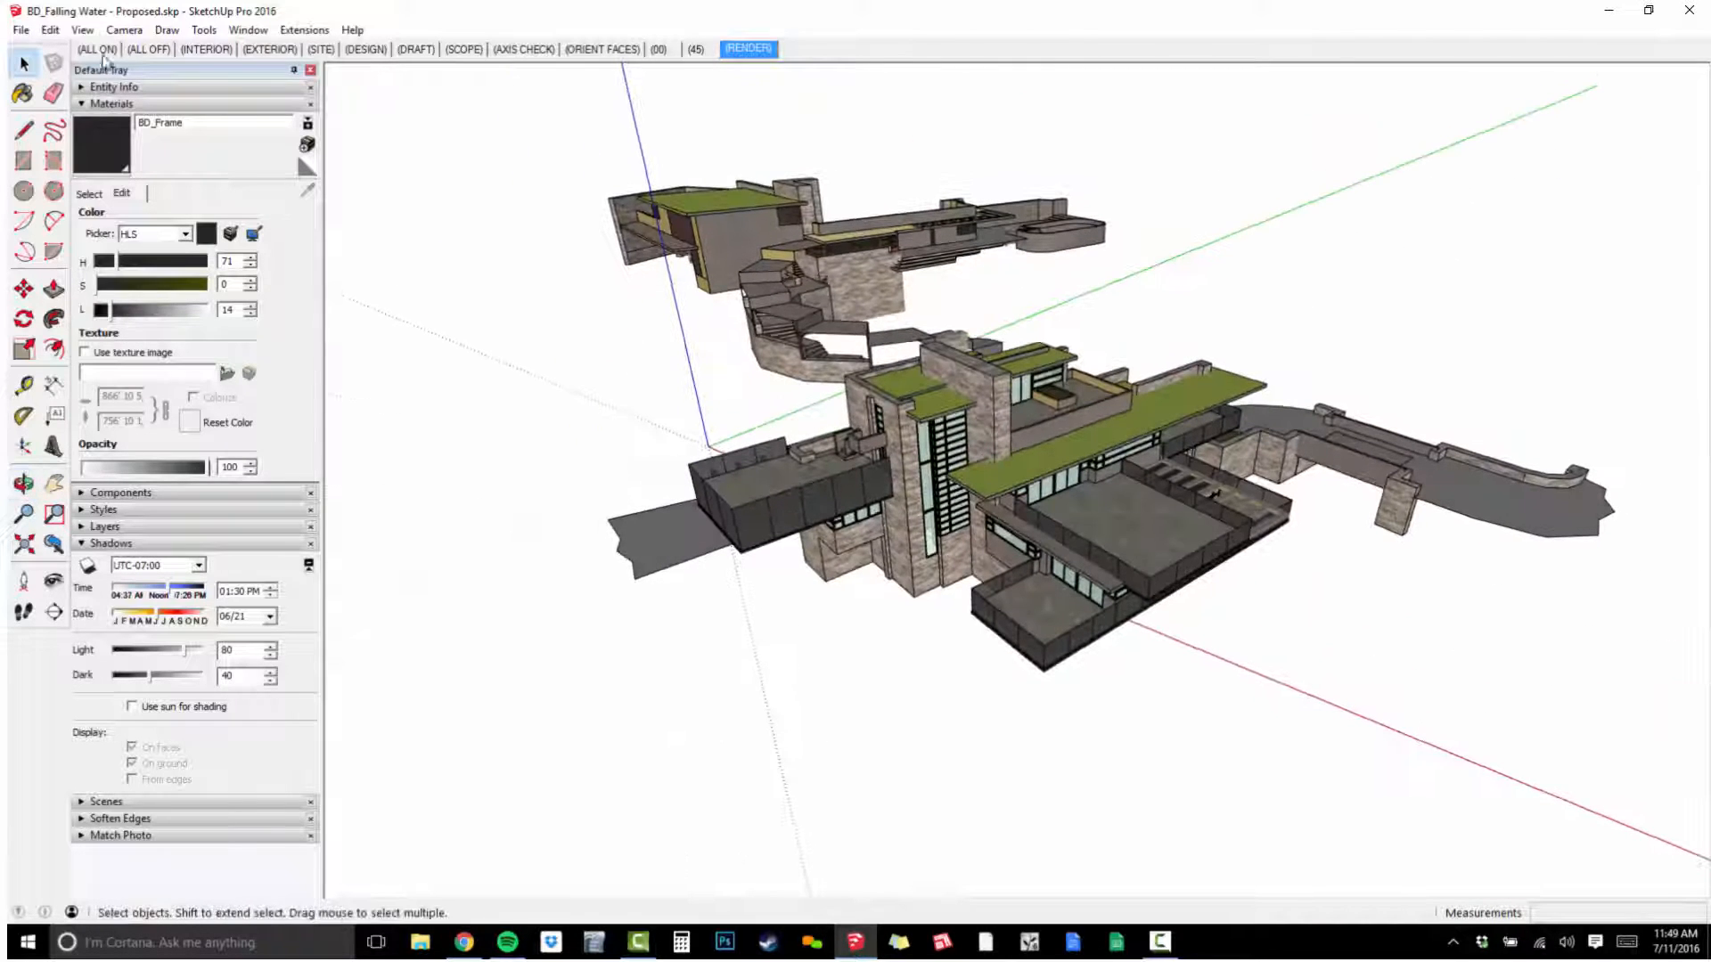
left_click(18, 30)
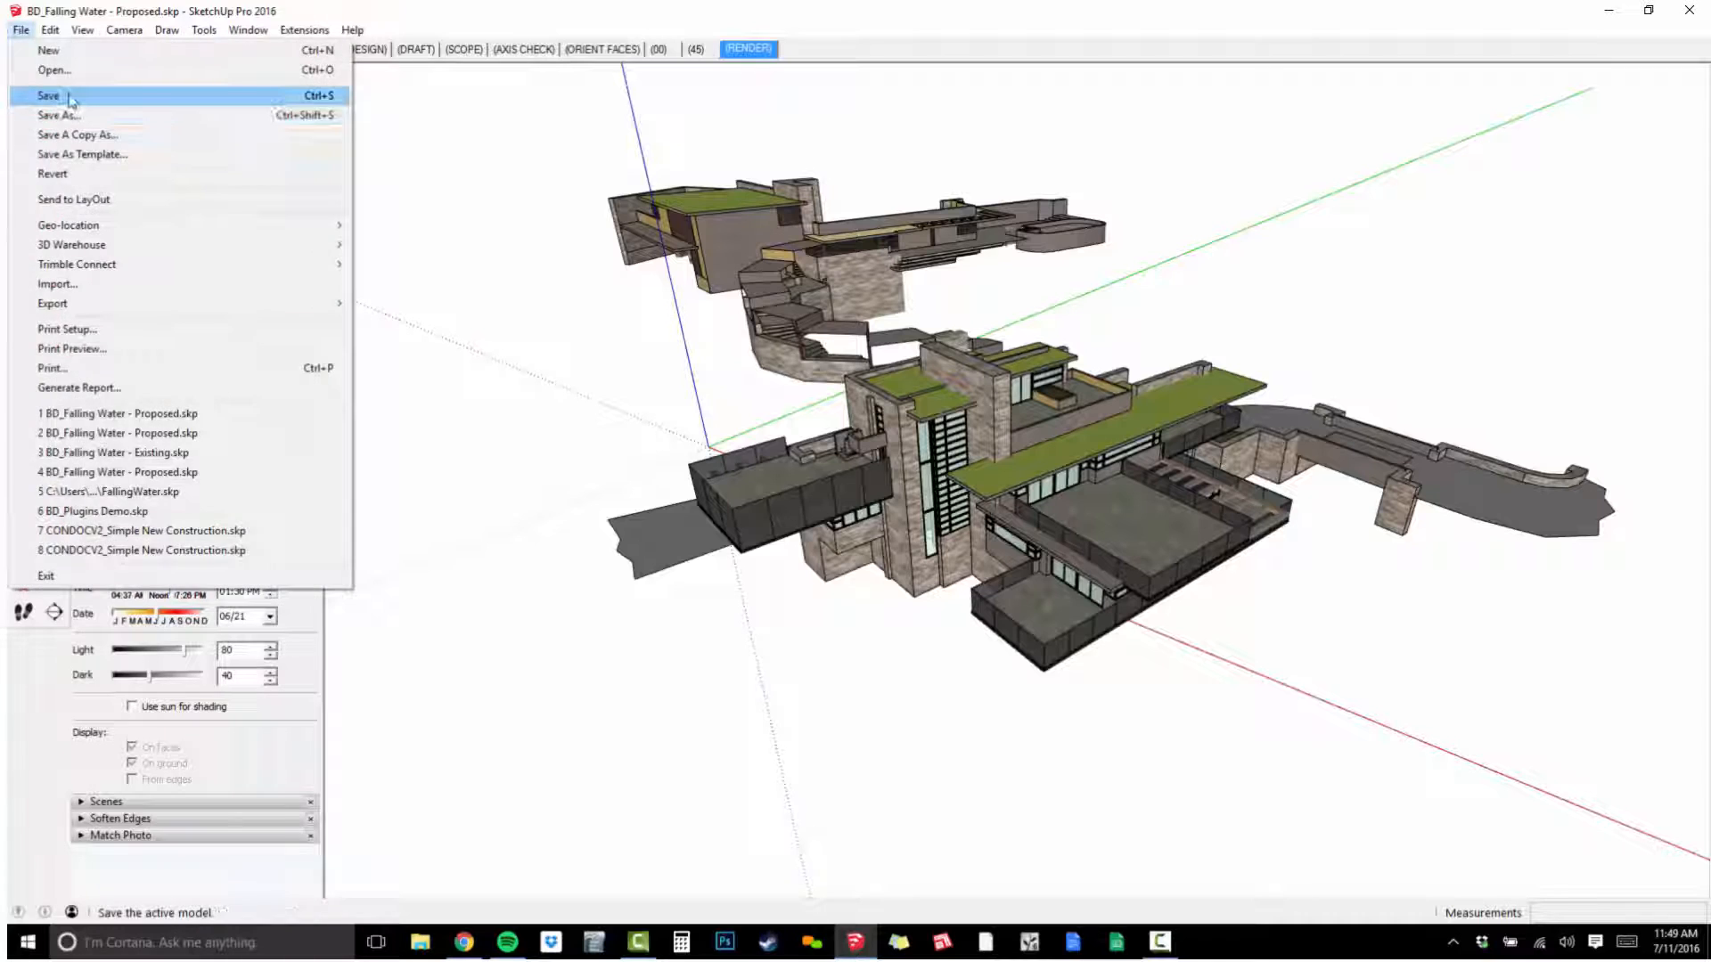
left_click(53, 95)
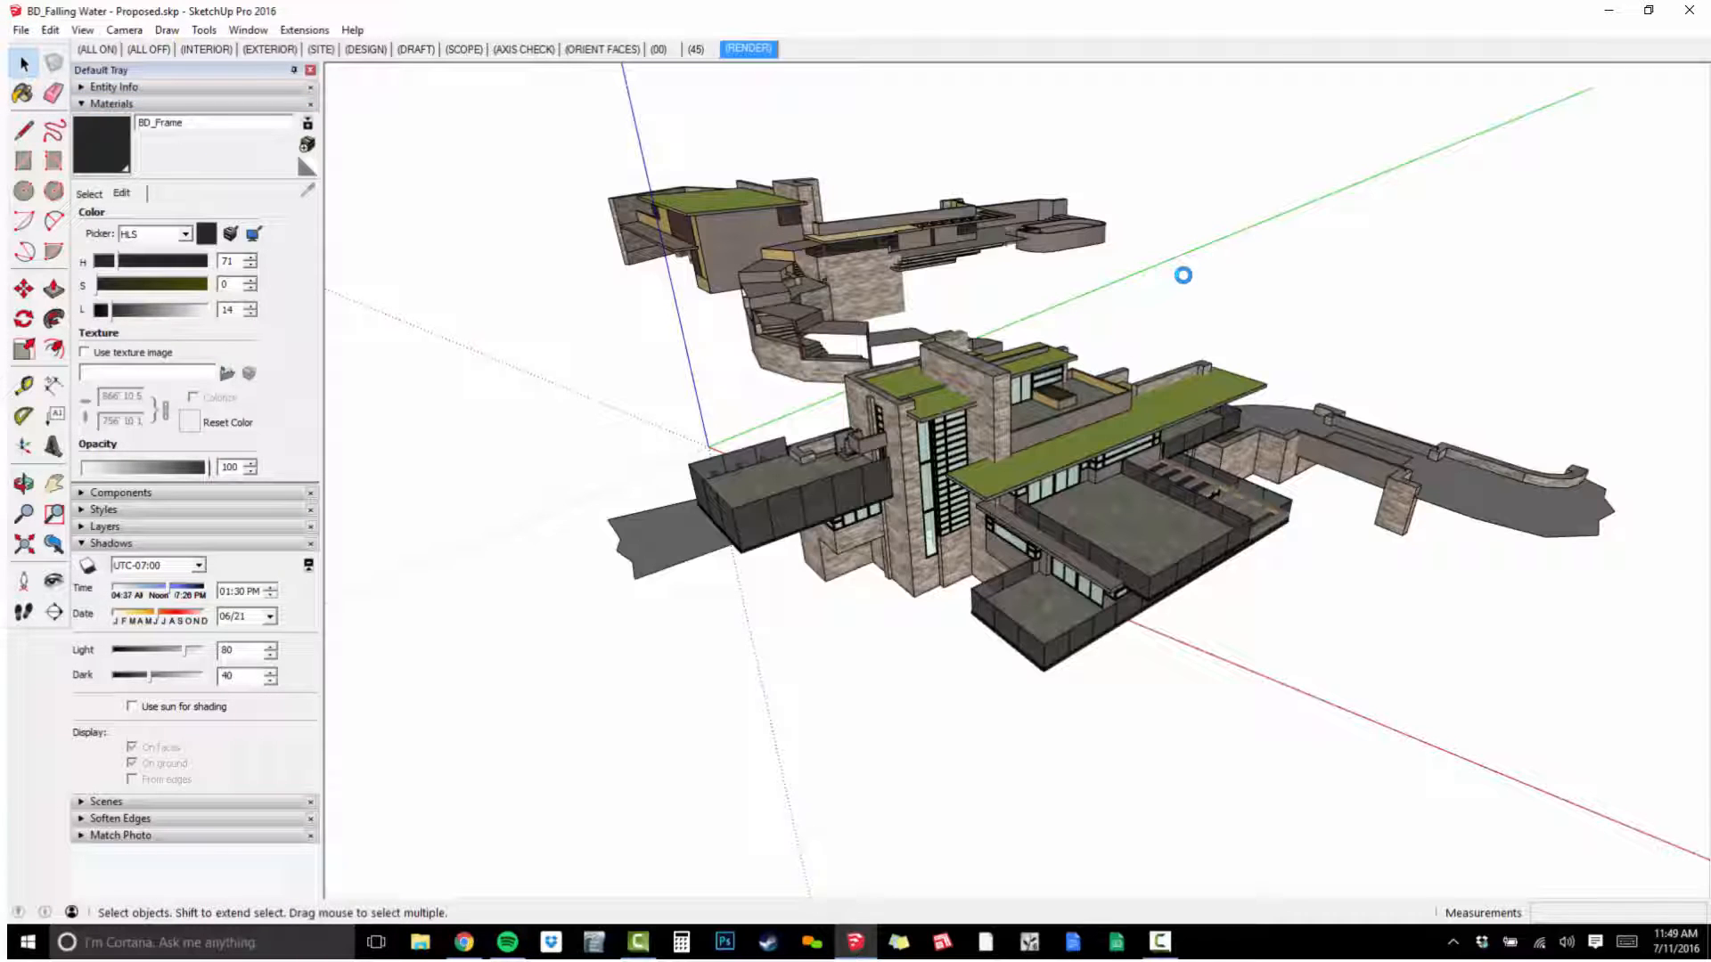